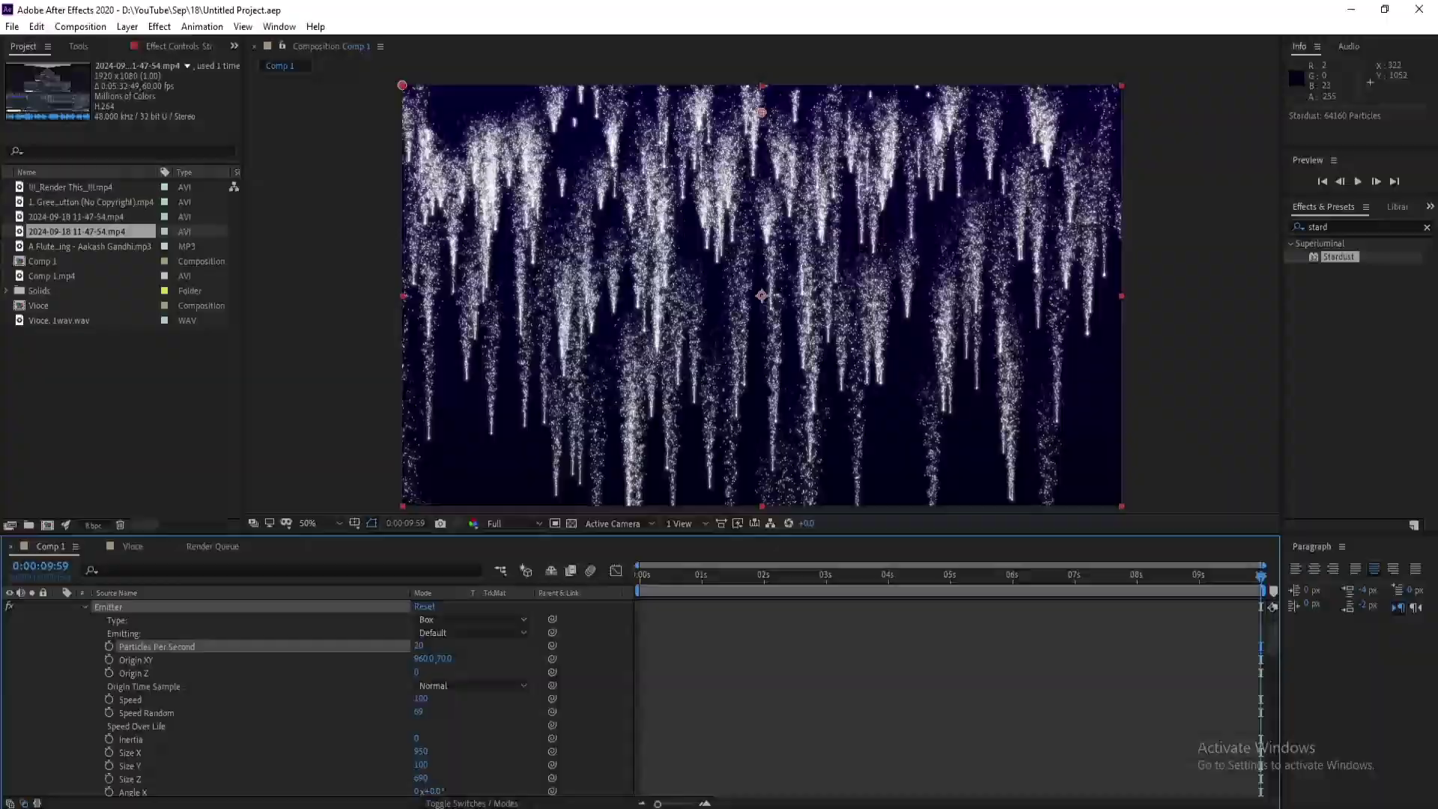
Scrub the timeline back to review the finished Stardust particle comp.
{"action": "left_click_drag", "start_coordinate": [902, 583], "coordinate": [1252, 617]}
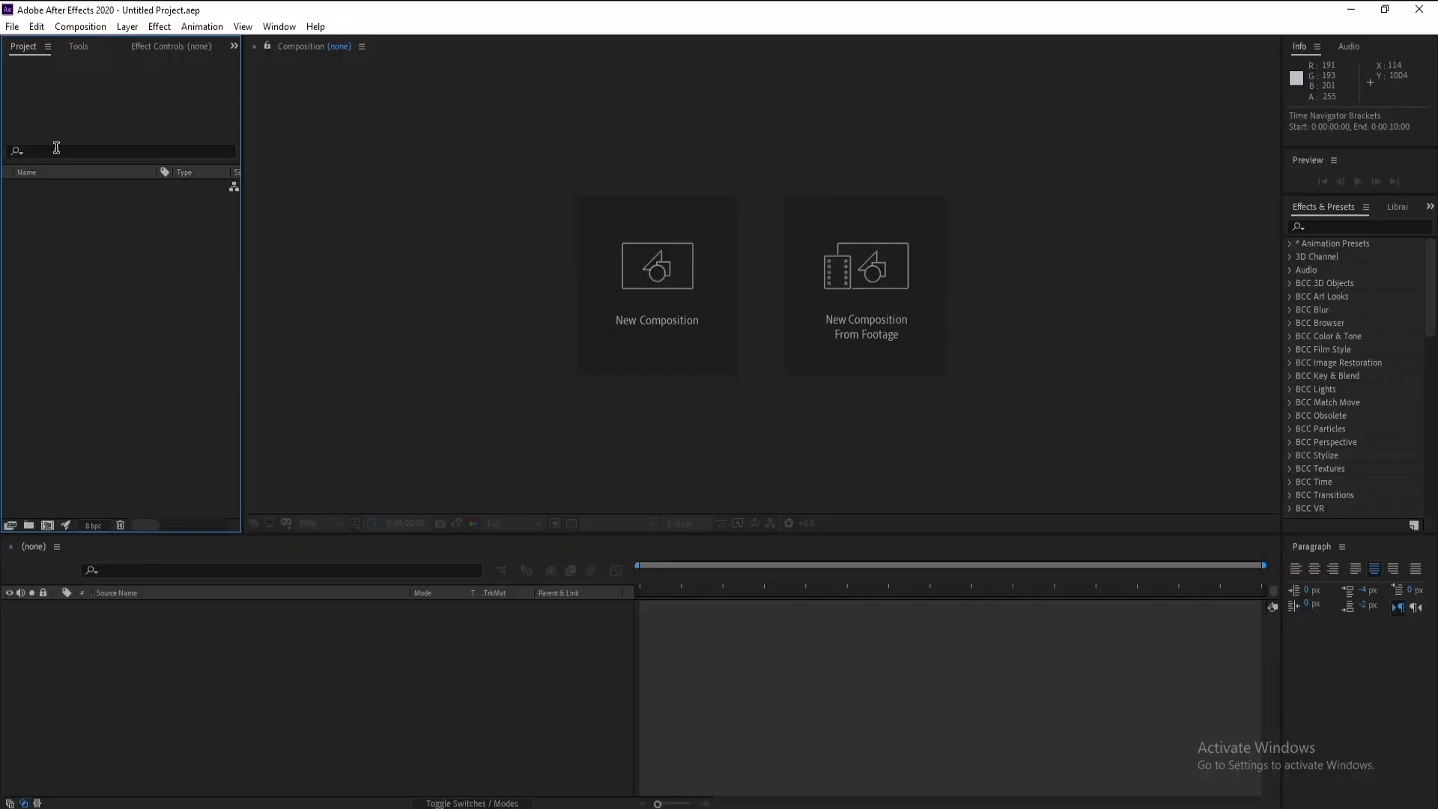
Create Comp 1 at 1920×1080, 60 fps and 10 seconds long.
{"action": "left_click", "coordinate": [80, 26]}
{"action": "left_click", "coordinate": [111, 47]}
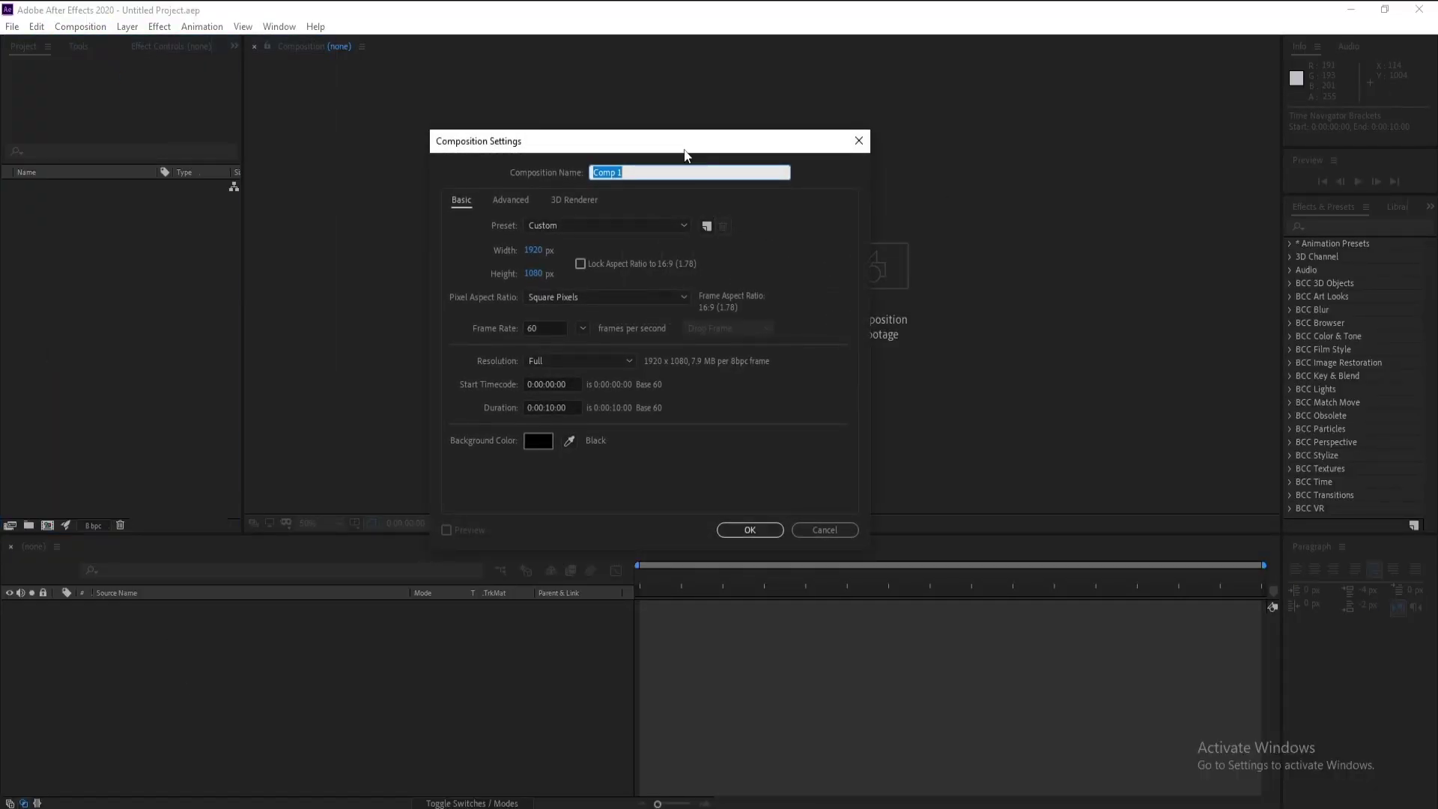
{"action": "left_click_drag", "start_coordinate": [685, 156], "coordinate": [700, 144]}
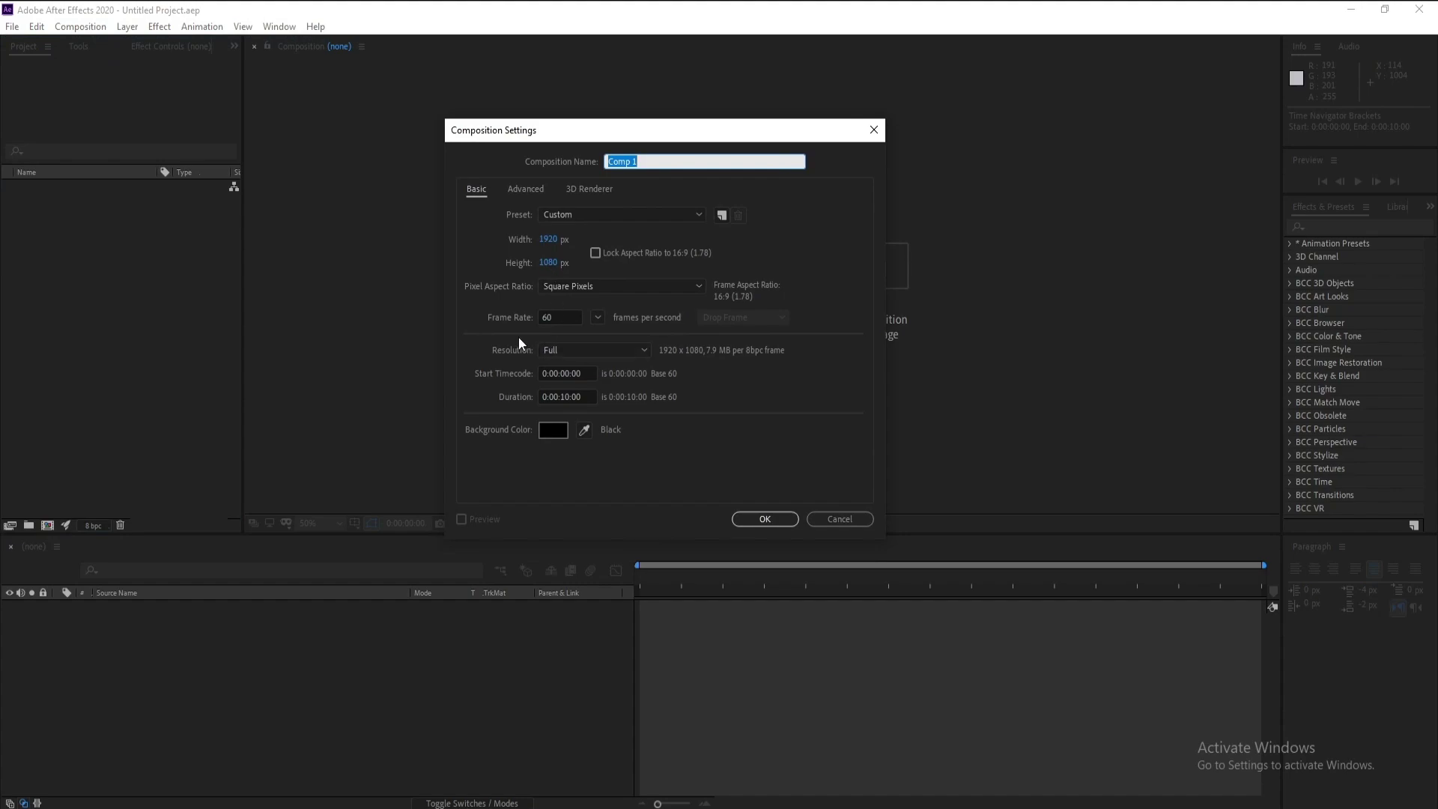
{"action": "left_click", "coordinate": [565, 311]}
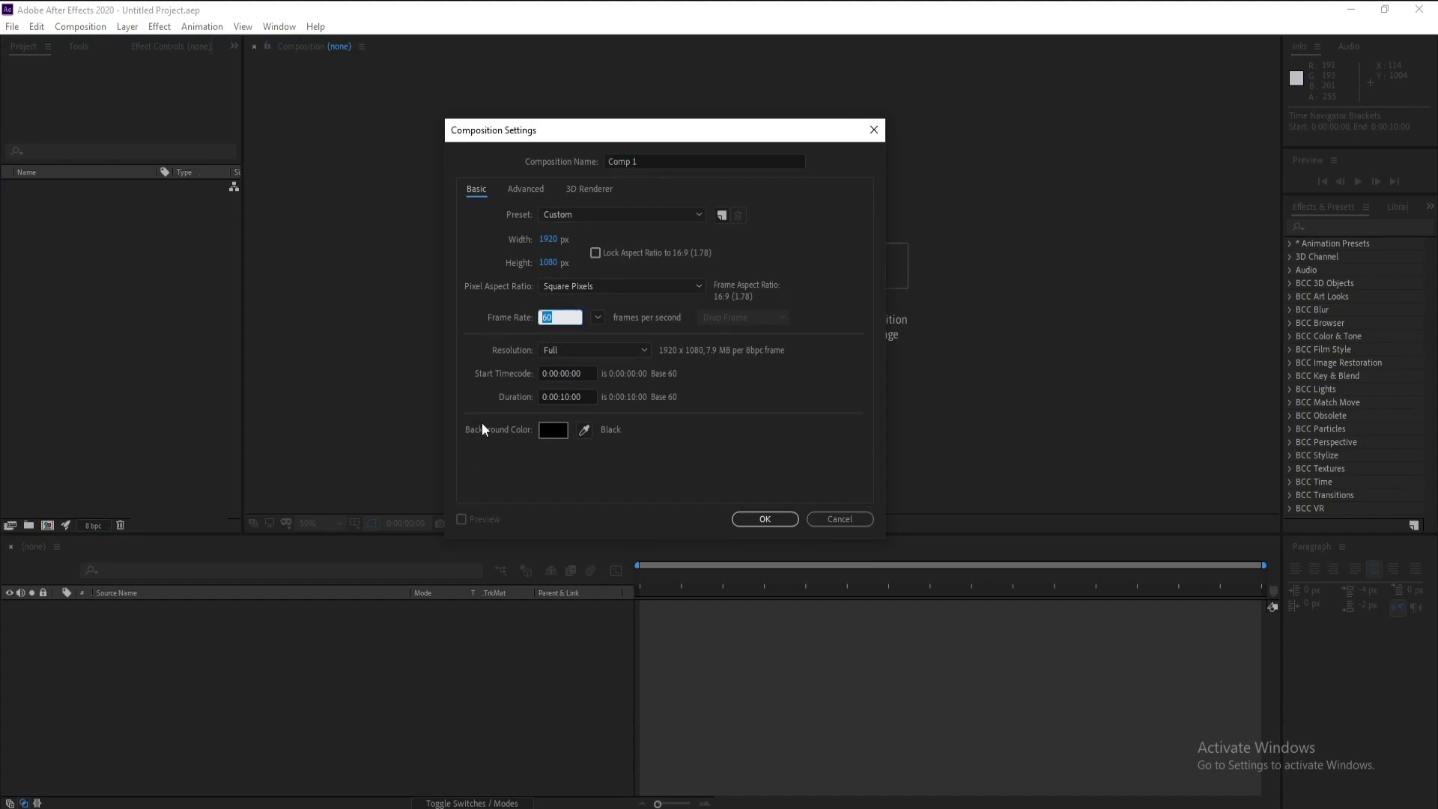
{"action": "left_click", "coordinate": [628, 436]}
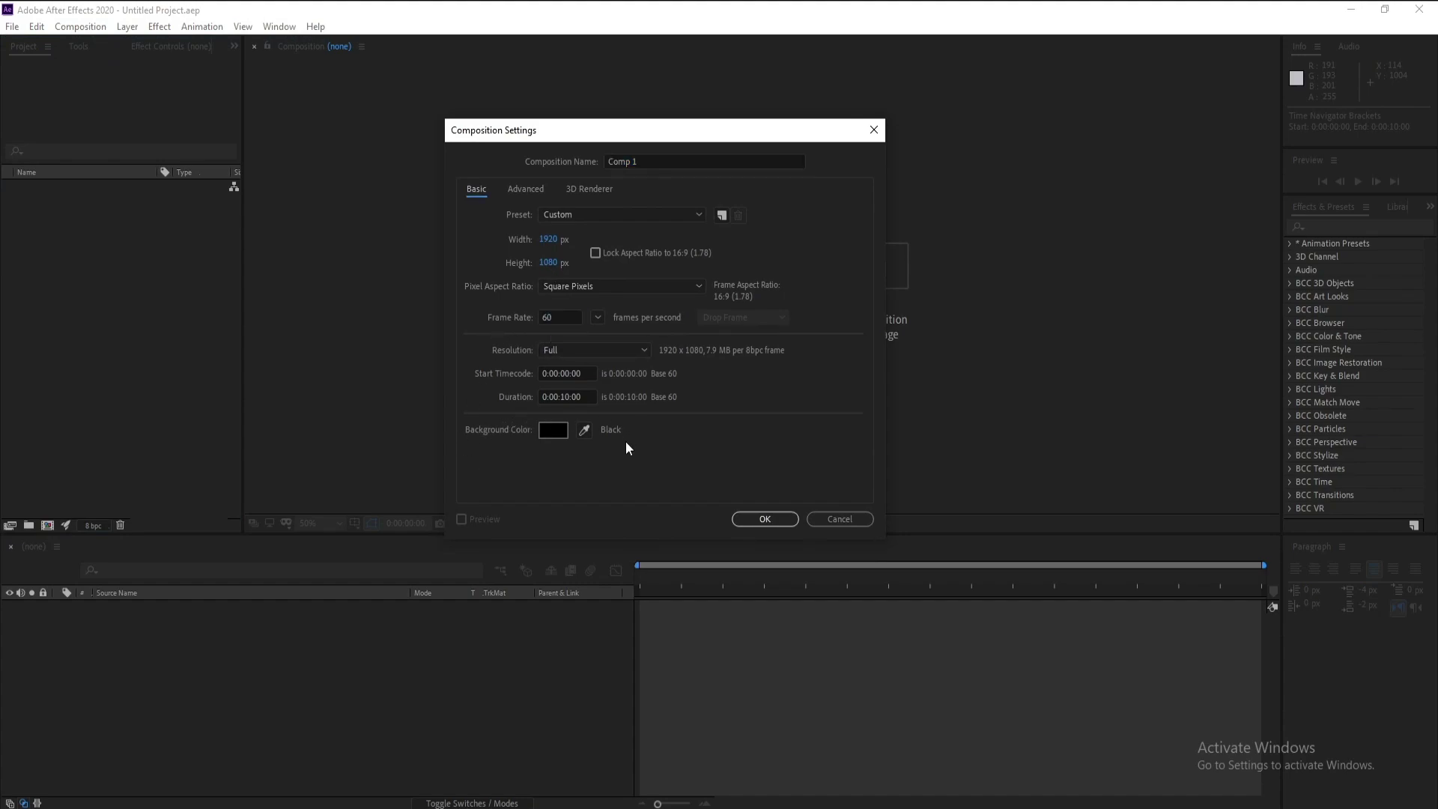
{"action": "left_click", "coordinate": [767, 526]}
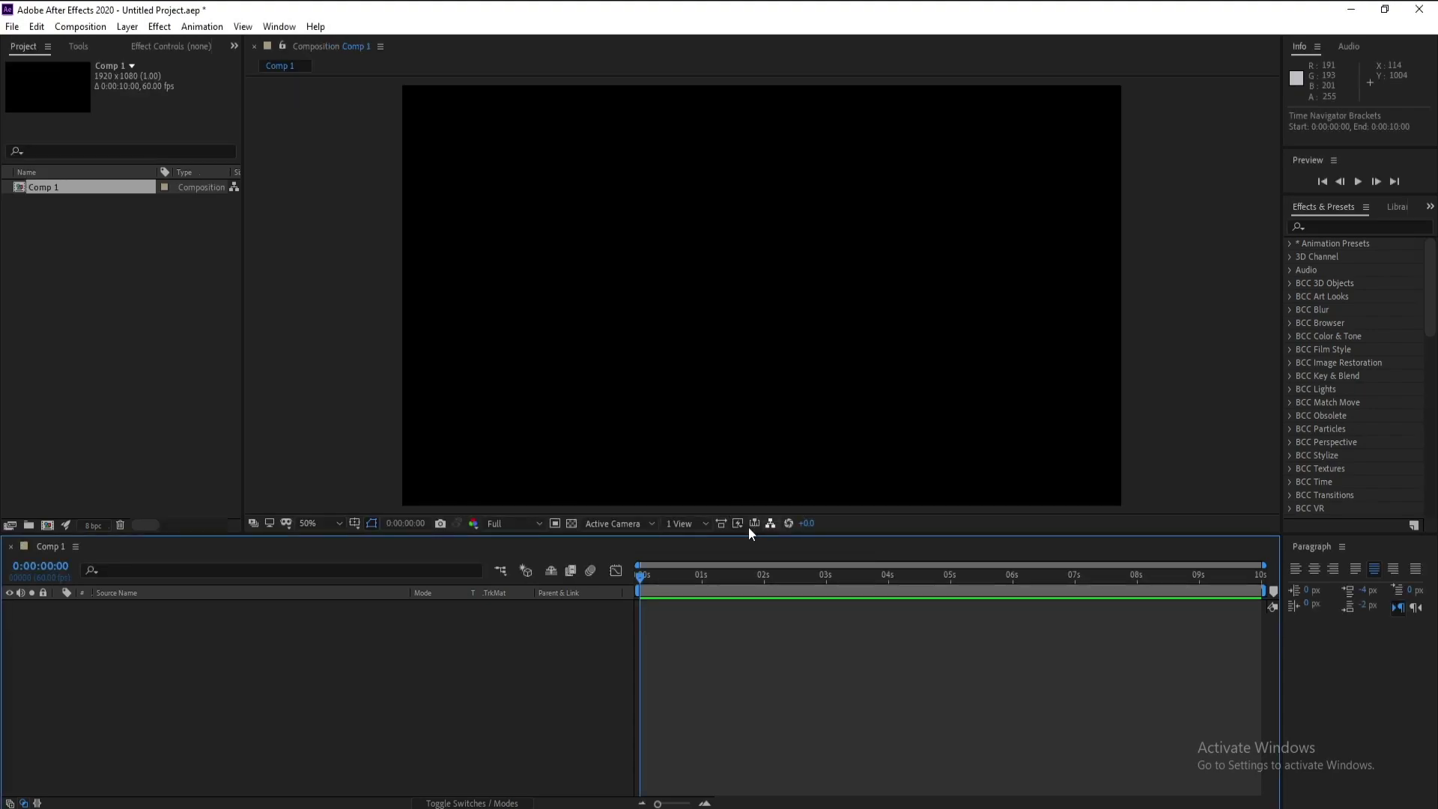
Add a full-frame solid layer named BG to Comp 1.
{"action": "left_click", "coordinate": [127, 27]}
{"action": "left_click", "coordinate": [394, 63]}
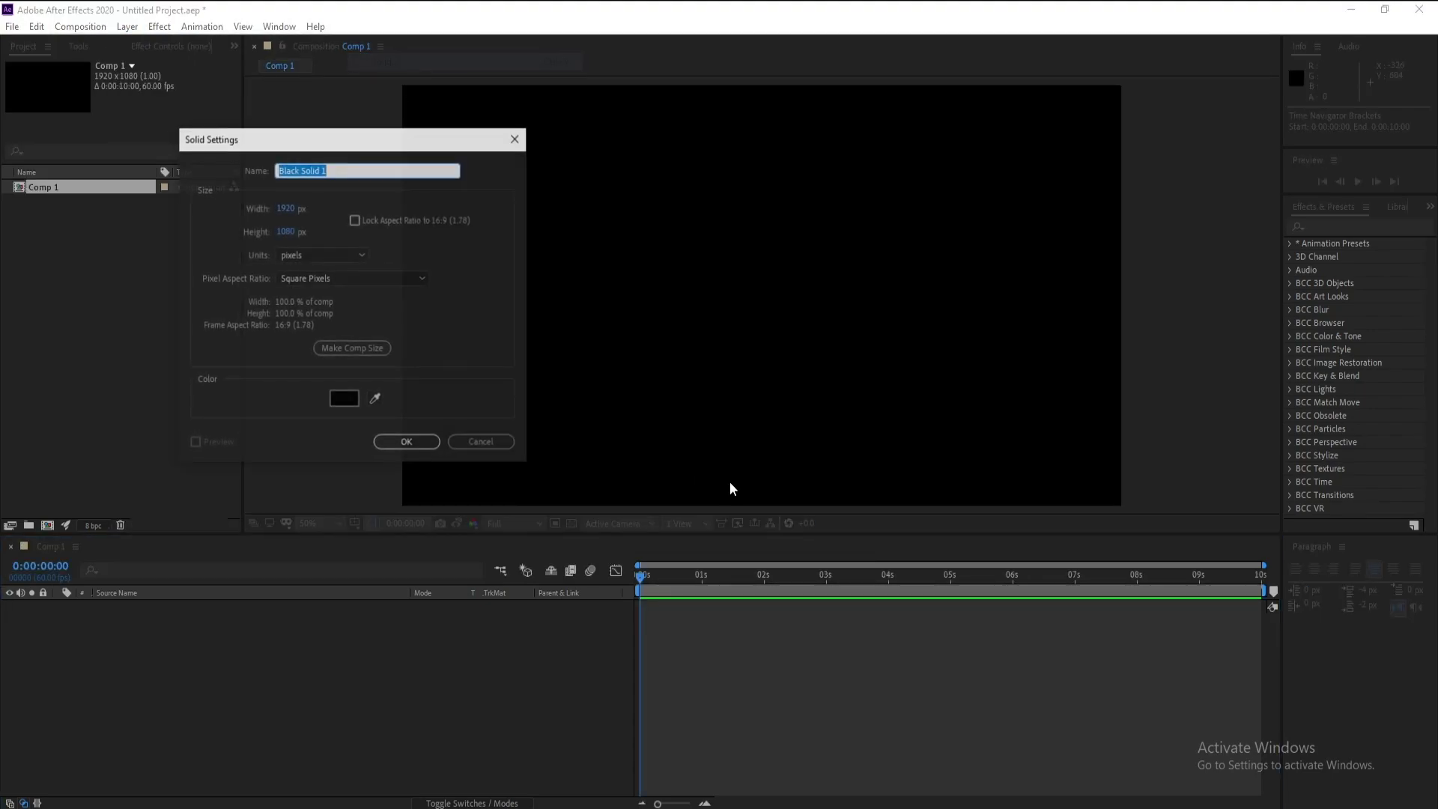
{"action": "type", "text": "BG"}
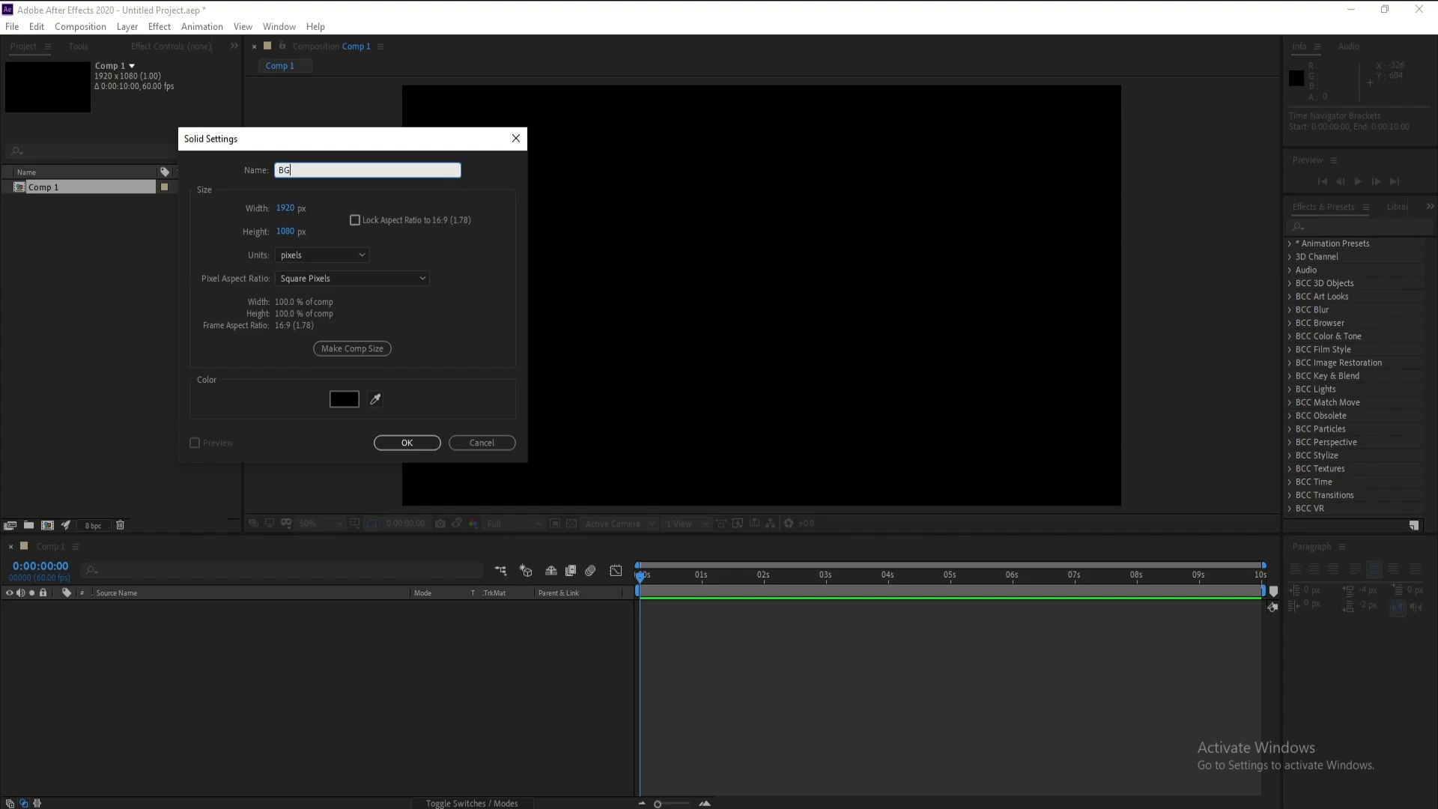
{"action": "key", "text": "Return"}
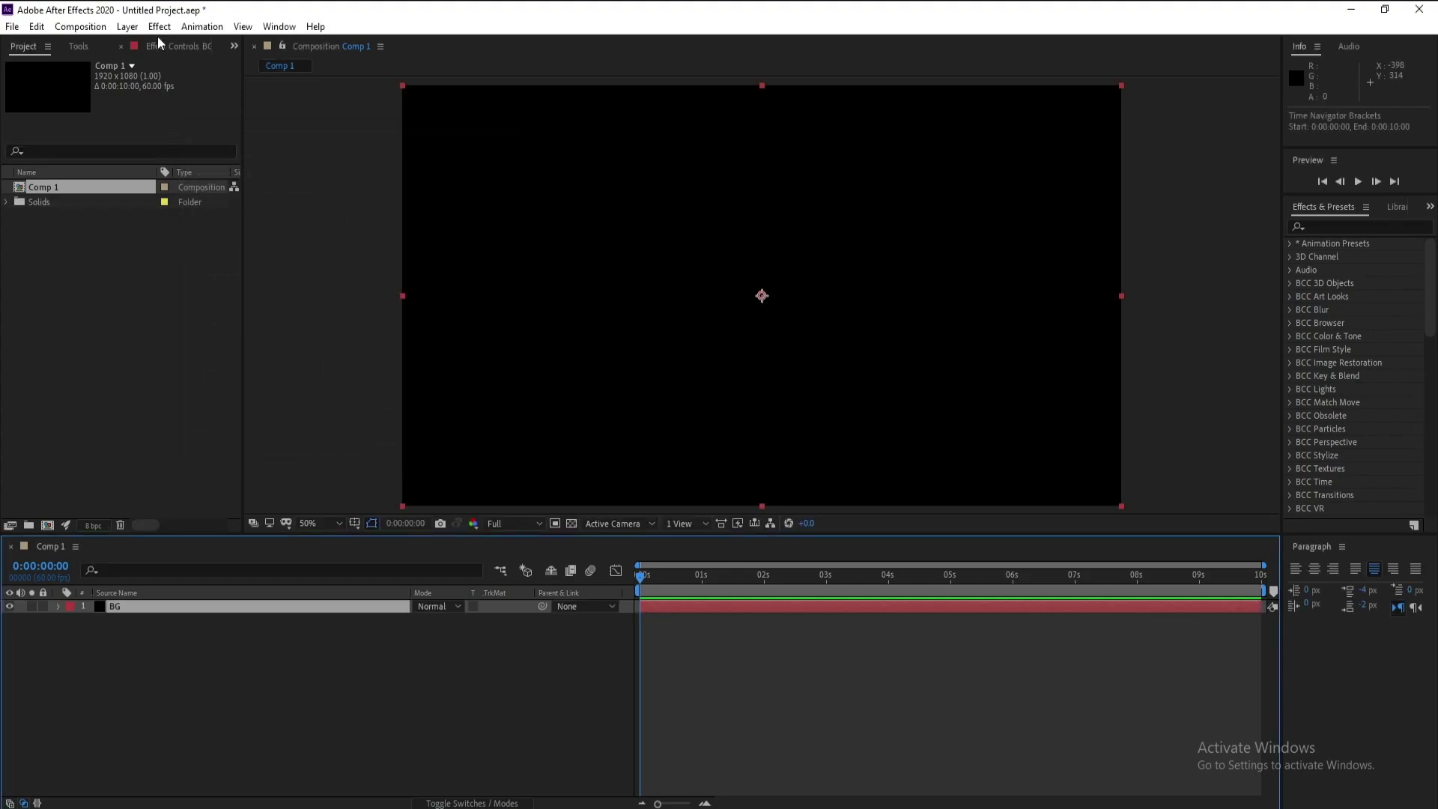
Apply Gradient Ramp from Effect > Generate to the BG solid.
{"action": "left_click", "coordinate": [158, 27]}
{"action": "mouse_move", "coordinate": [276, 467]}
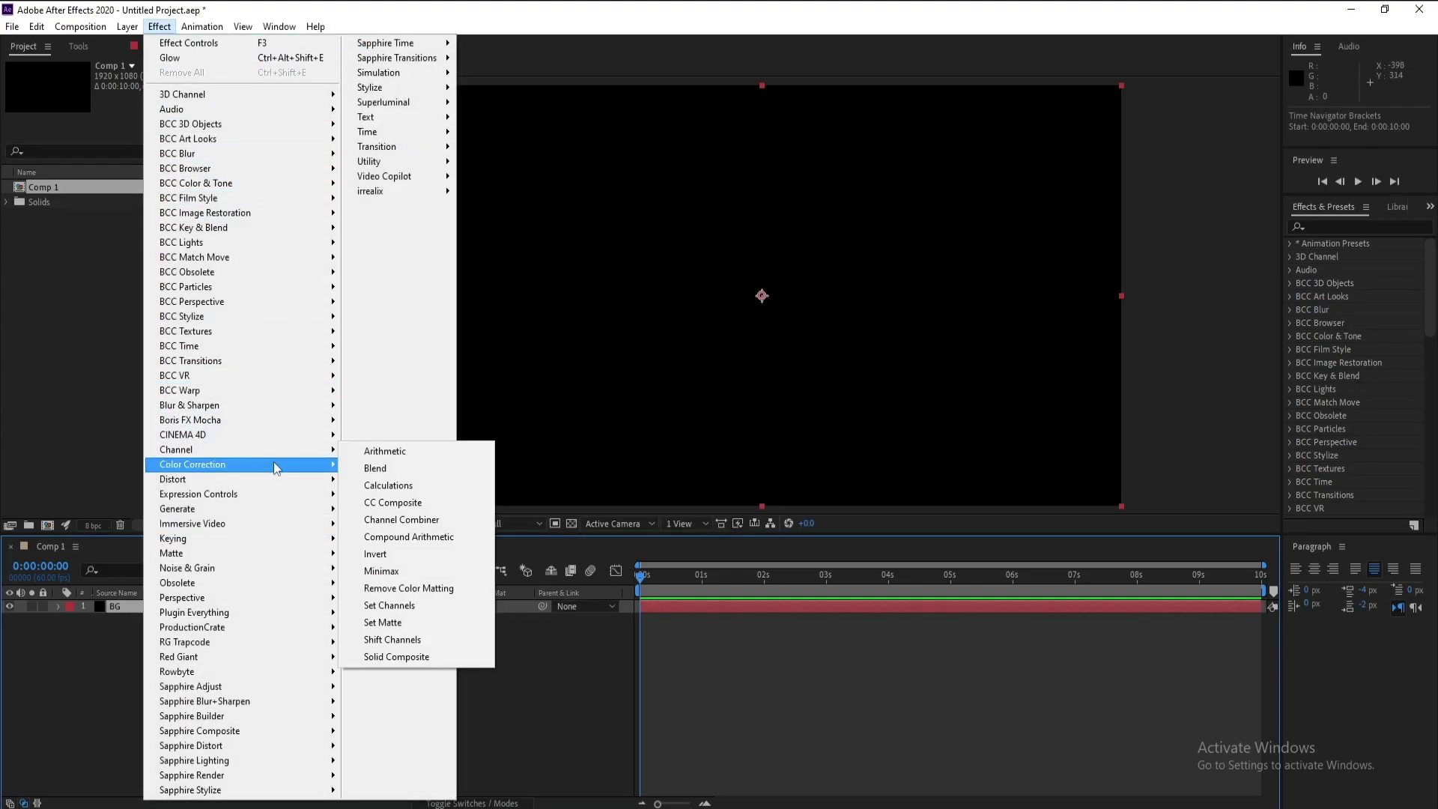
{"action": "mouse_move", "coordinate": [270, 511]}
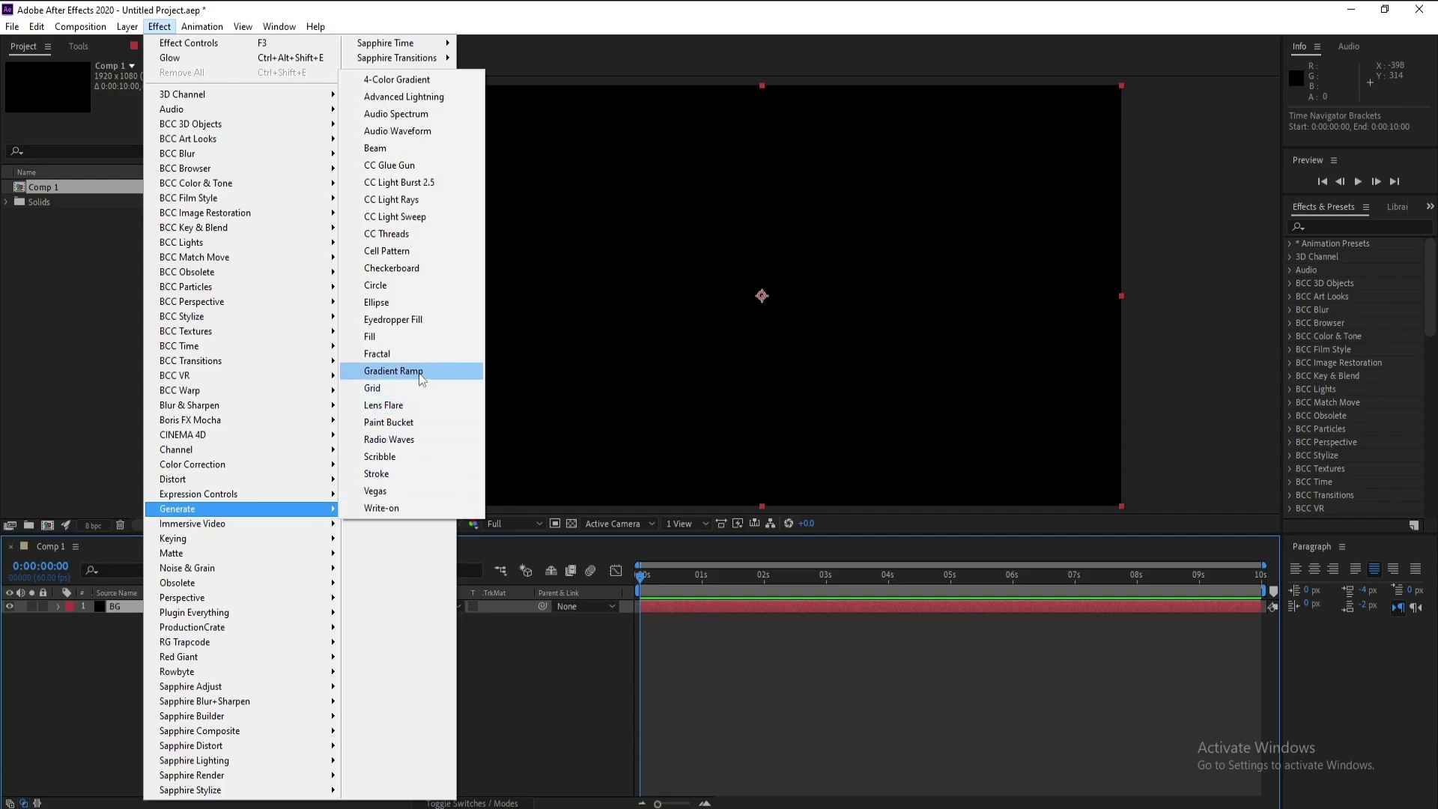
{"action": "left_click", "coordinate": [393, 372]}
Set the gradient's Start Color to a near-black blue.
{"action": "left_click", "coordinate": [144, 107]}
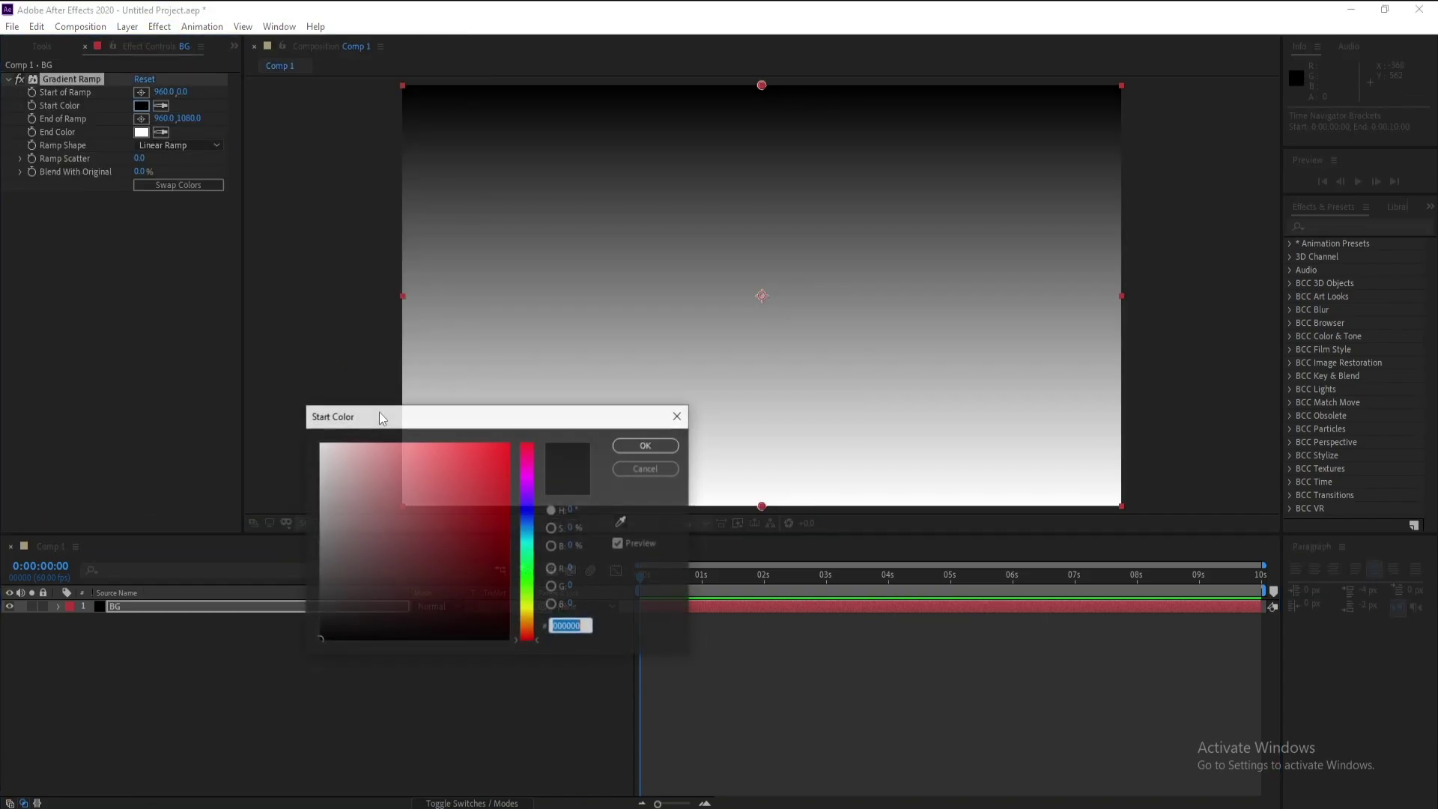
{"action": "left_click", "coordinate": [533, 513]}
{"action": "left_click_drag", "start_coordinate": [504, 549], "coordinate": [525, 619]}
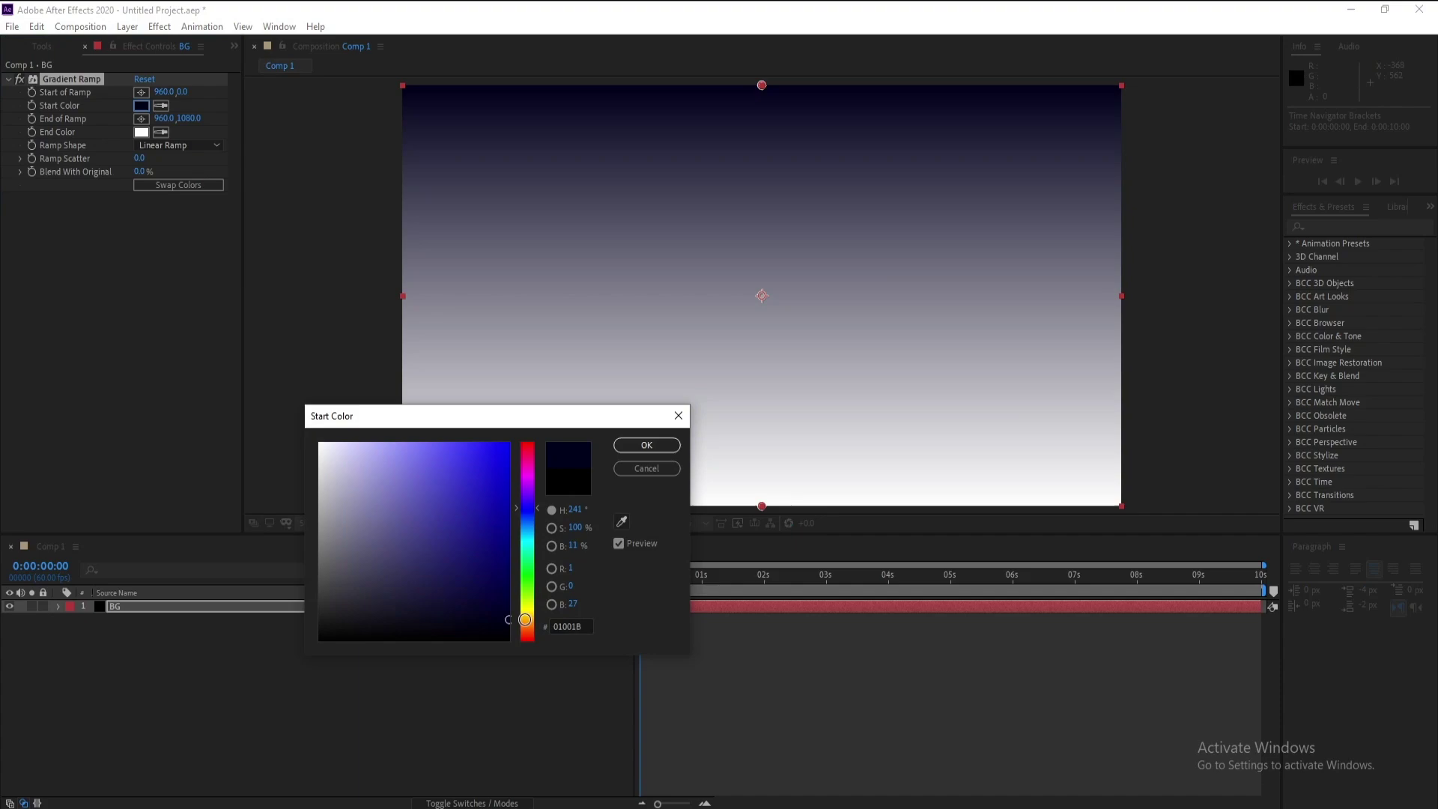
{"action": "left_click", "coordinate": [642, 446]}
Set the gradient's End Color to a very dark violet-leaning navy.
{"action": "left_click", "coordinate": [141, 131]}
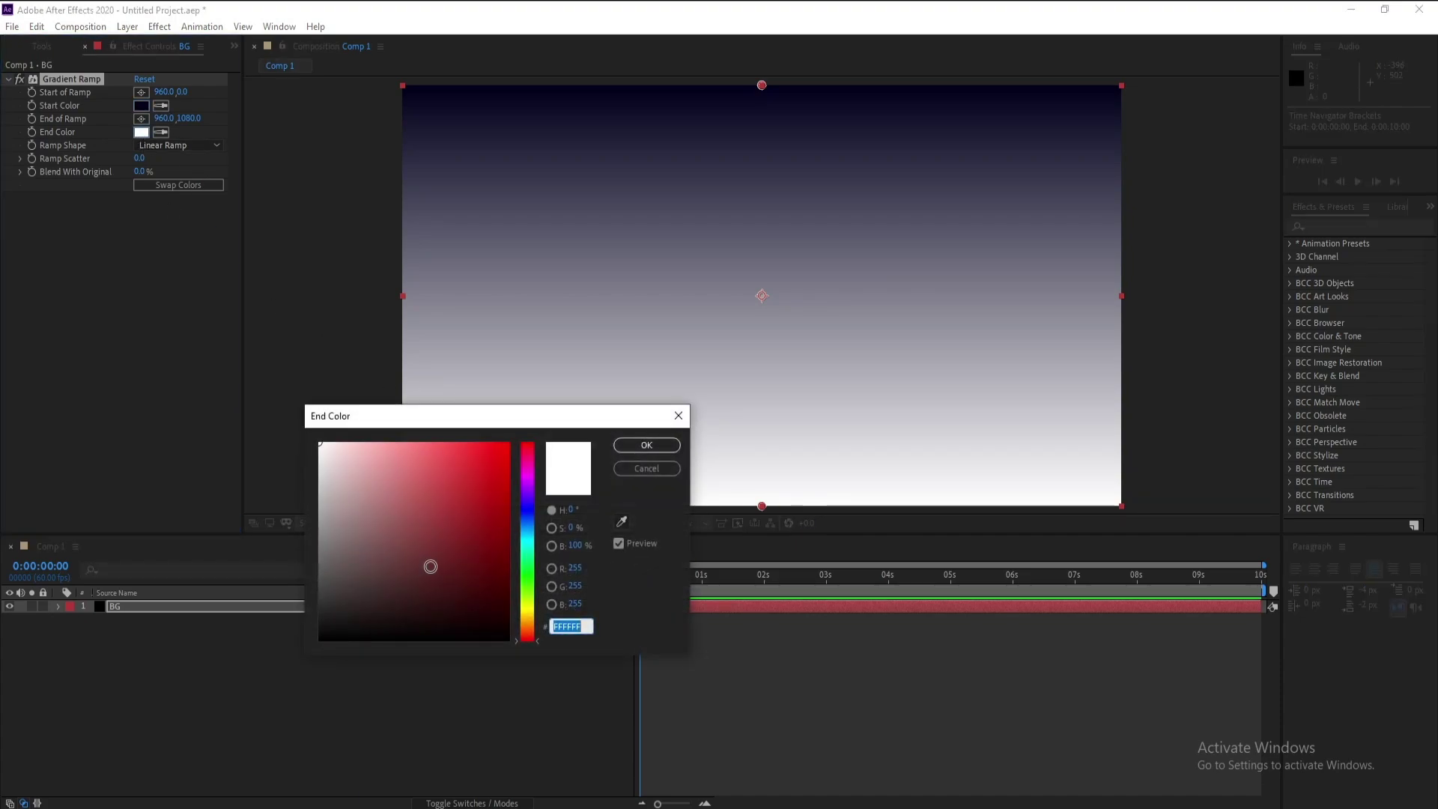
{"action": "left_click", "coordinate": [529, 531]}
{"action": "left_click_drag", "start_coordinate": [498, 530], "coordinate": [516, 609]}
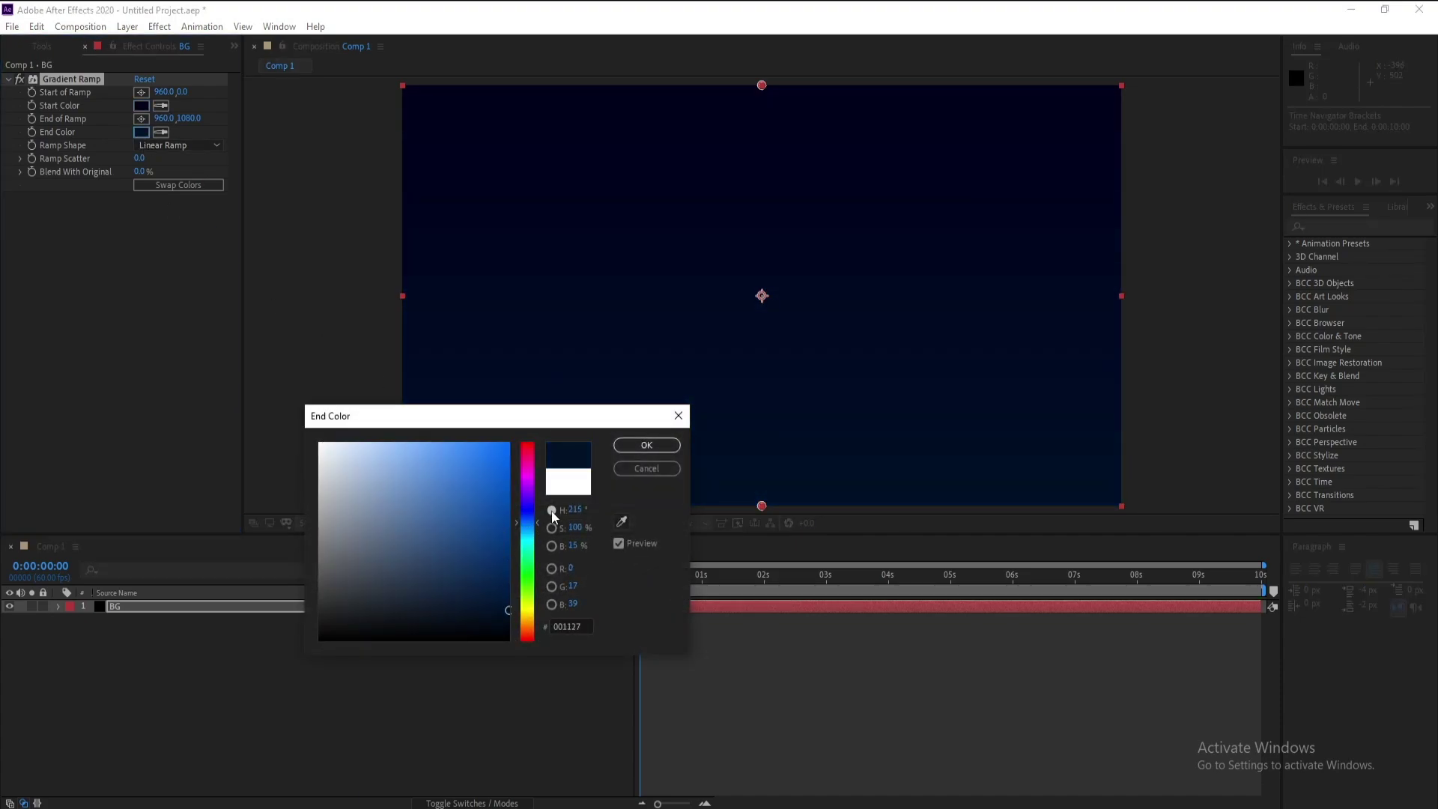
{"action": "left_click_drag", "start_coordinate": [527, 526], "coordinate": [528, 513]}
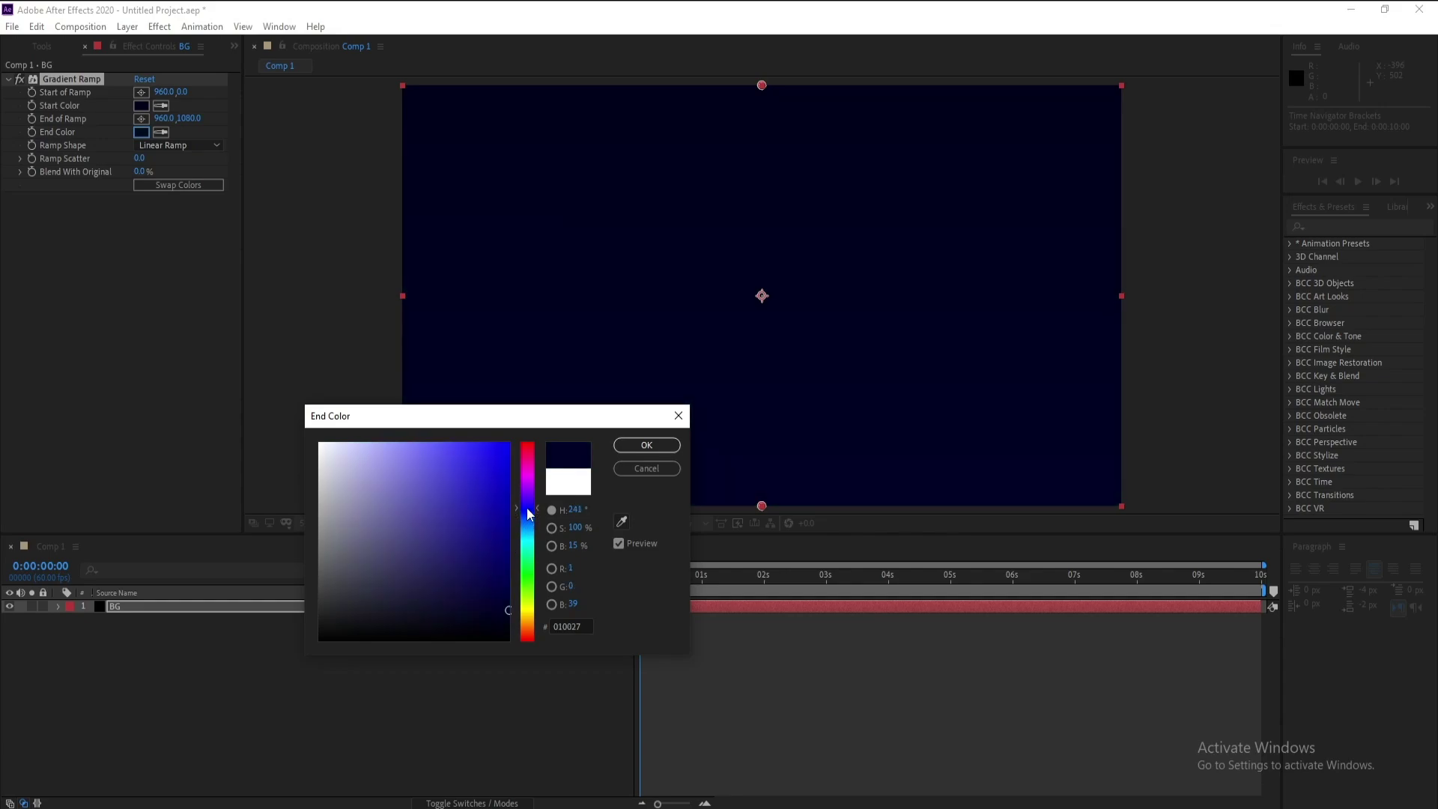
{"action": "left_click_drag", "start_coordinate": [510, 611], "coordinate": [509, 623]}
{"action": "left_click", "coordinate": [643, 447]}
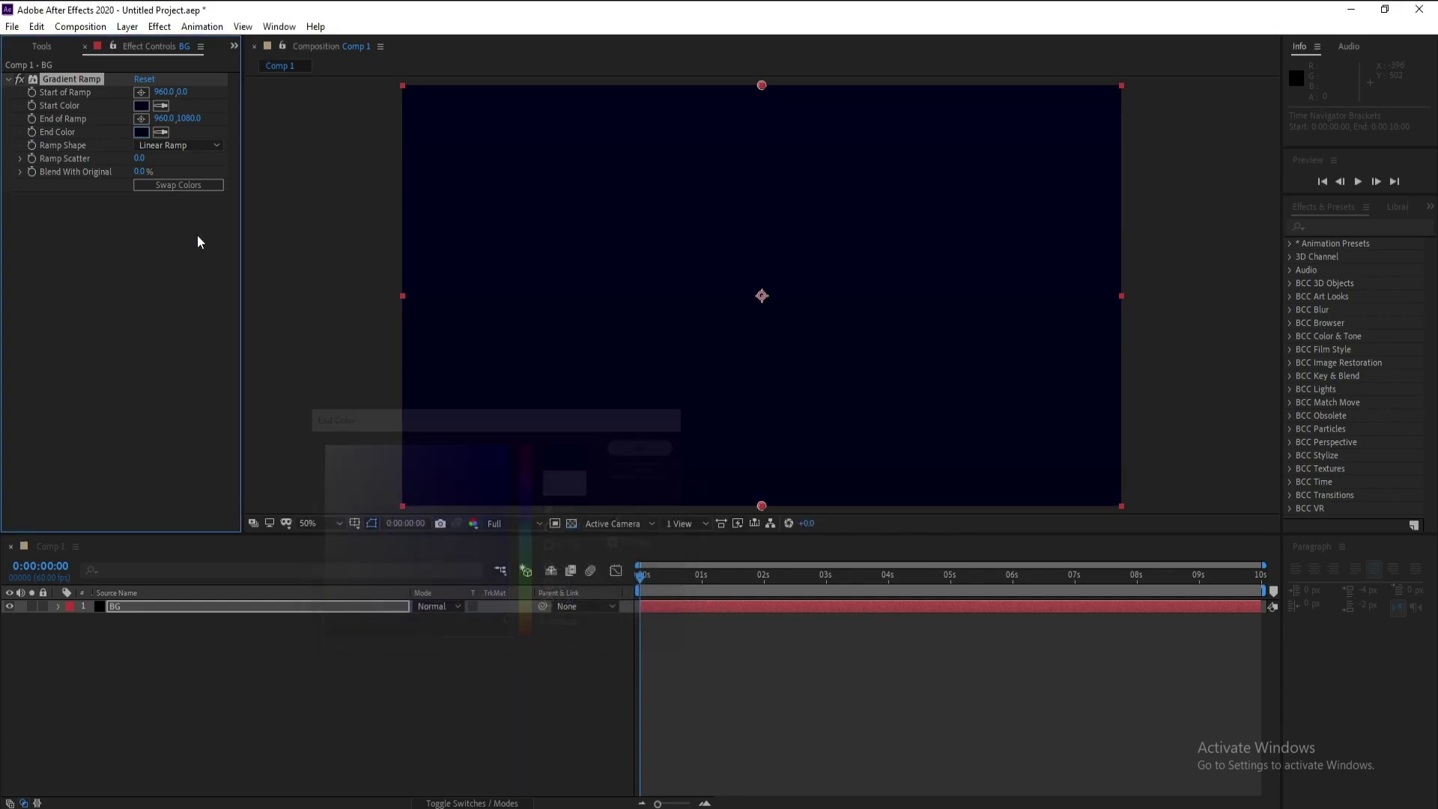
Brighten the gradient's Start Color slightly.
{"action": "left_click", "coordinate": [141, 106]}
{"action": "left_click_drag", "start_coordinate": [501, 609], "coordinate": [512, 603]}
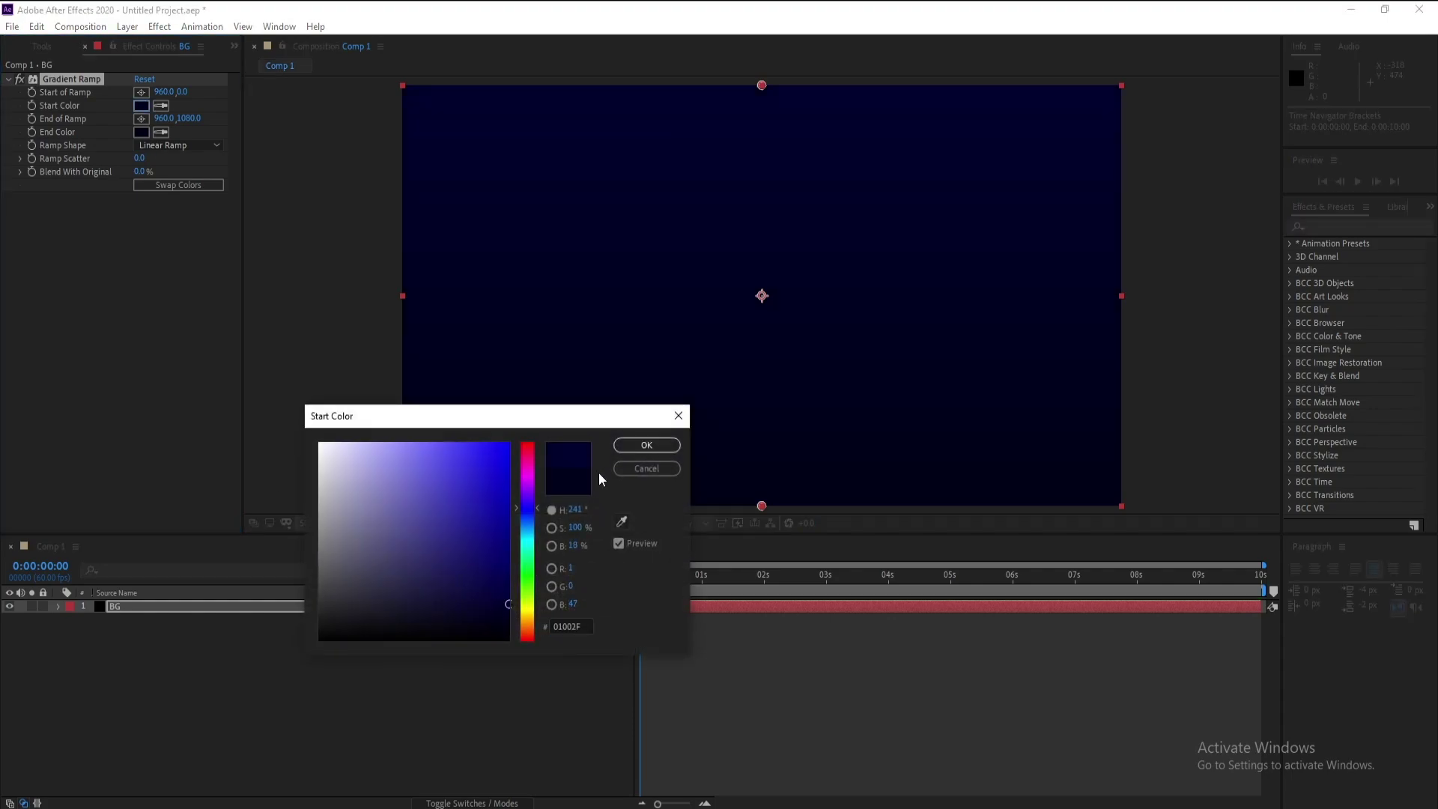
{"action": "left_click", "coordinate": [647, 445]}
Create a new full-frame solid named Stardust on top of BG.
{"action": "left_click", "coordinate": [219, 606]}
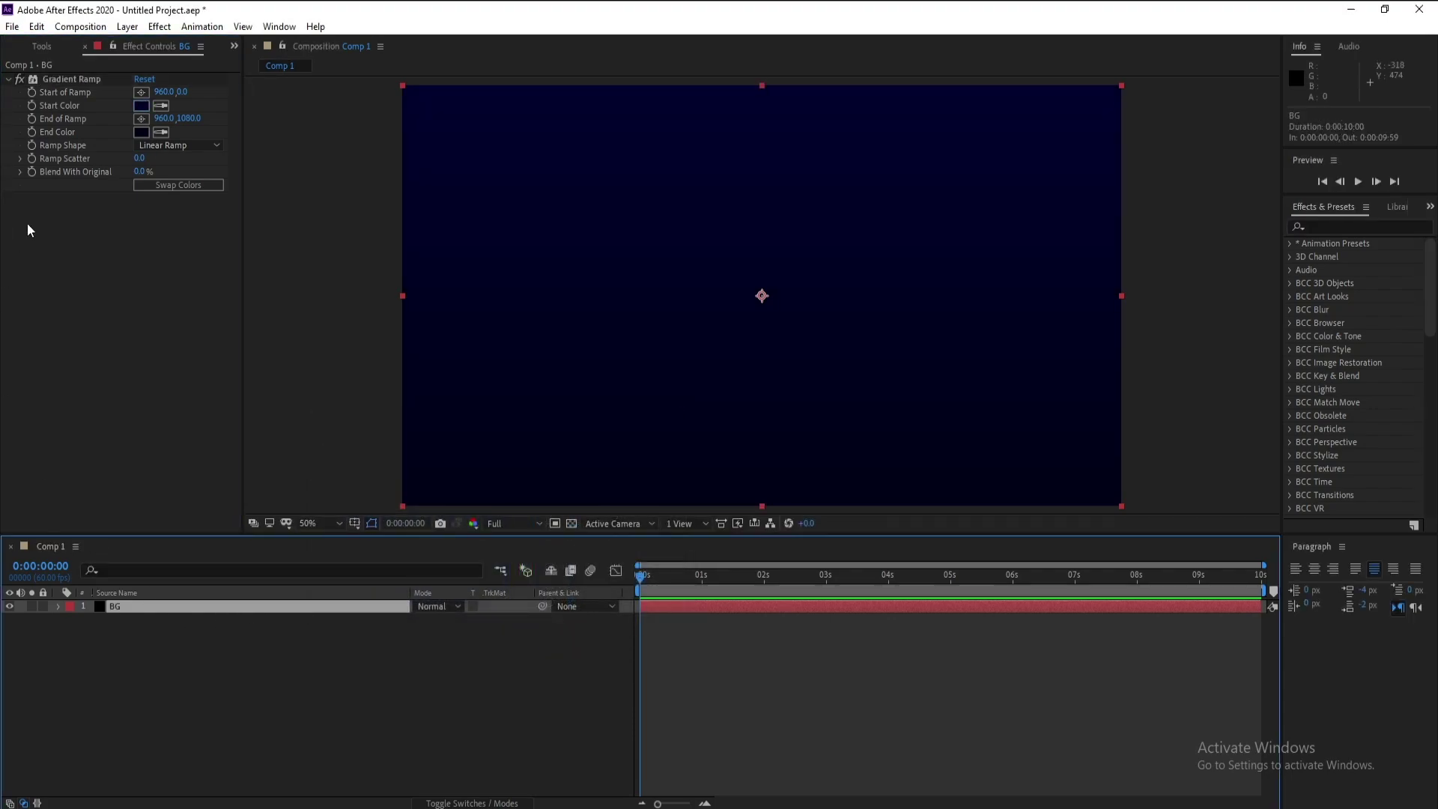
{"action": "left_click", "coordinate": [128, 27]}
{"action": "mouse_move", "coordinate": [147, 42]}
{"action": "left_click", "coordinate": [449, 59]}
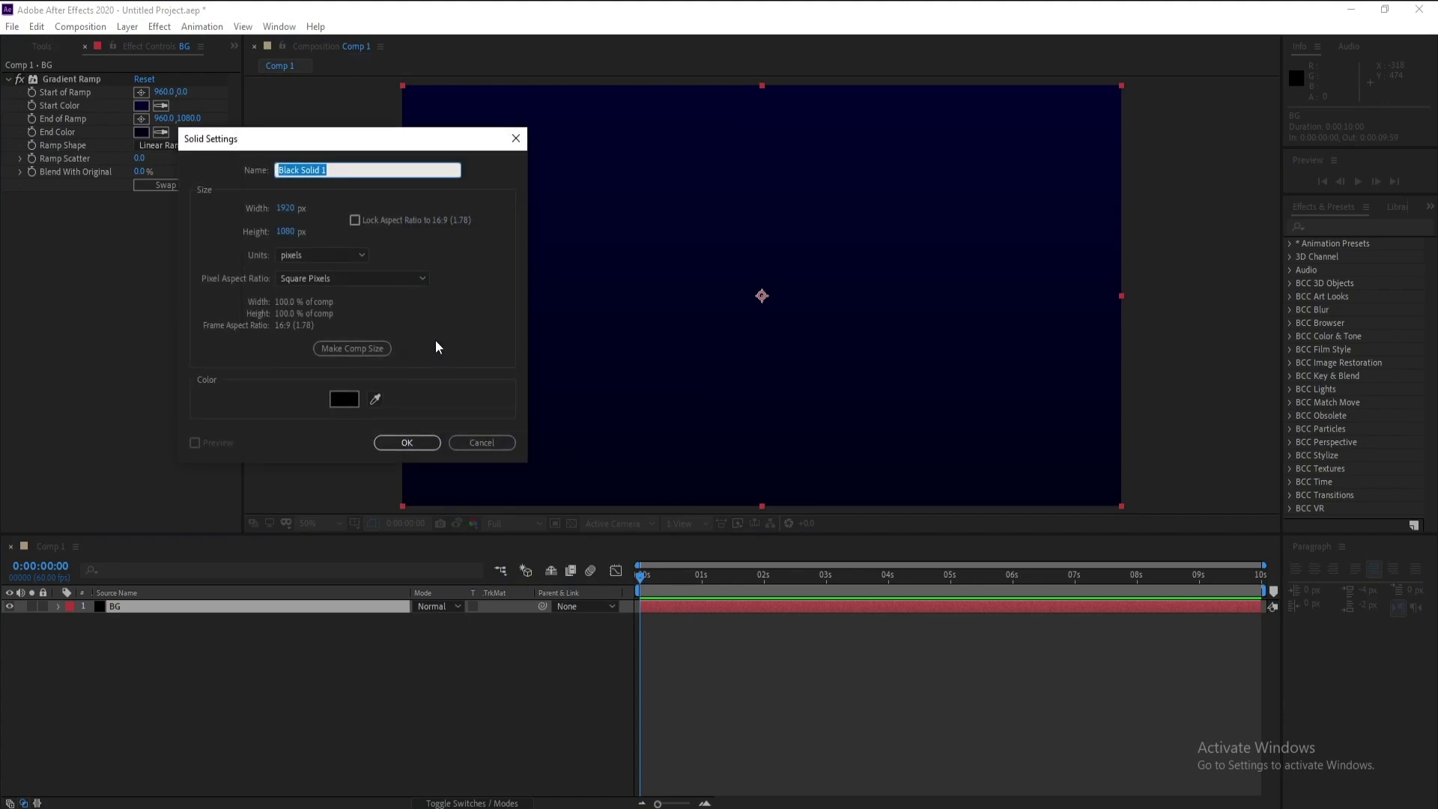
{"action": "type", "text": "Stardust"}
{"action": "key", "text": "Return"}
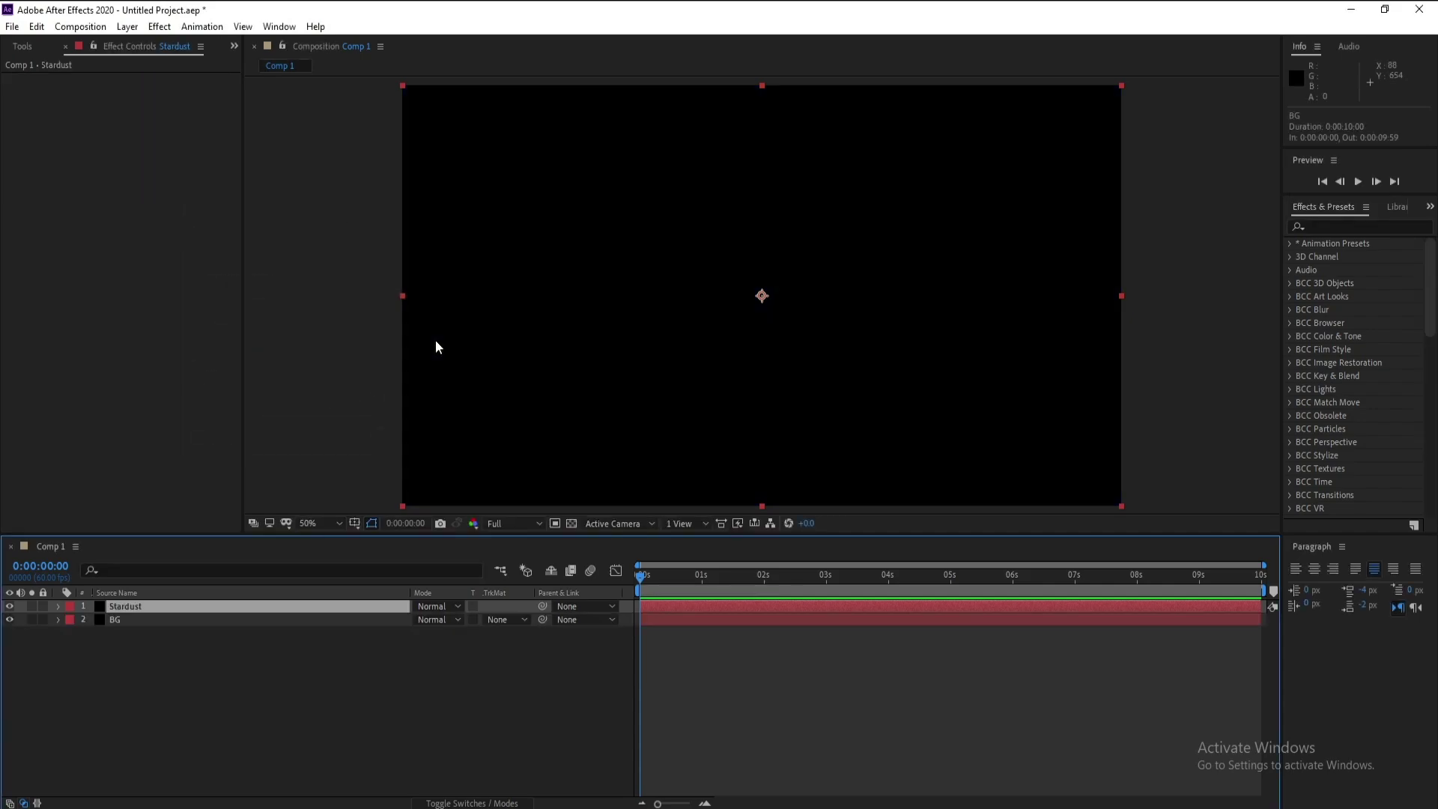
Search 'stard' and apply Superluminal Stardust to the Stardust layer, viewing around 6 s.
{"action": "left_click", "coordinate": [1343, 222]}
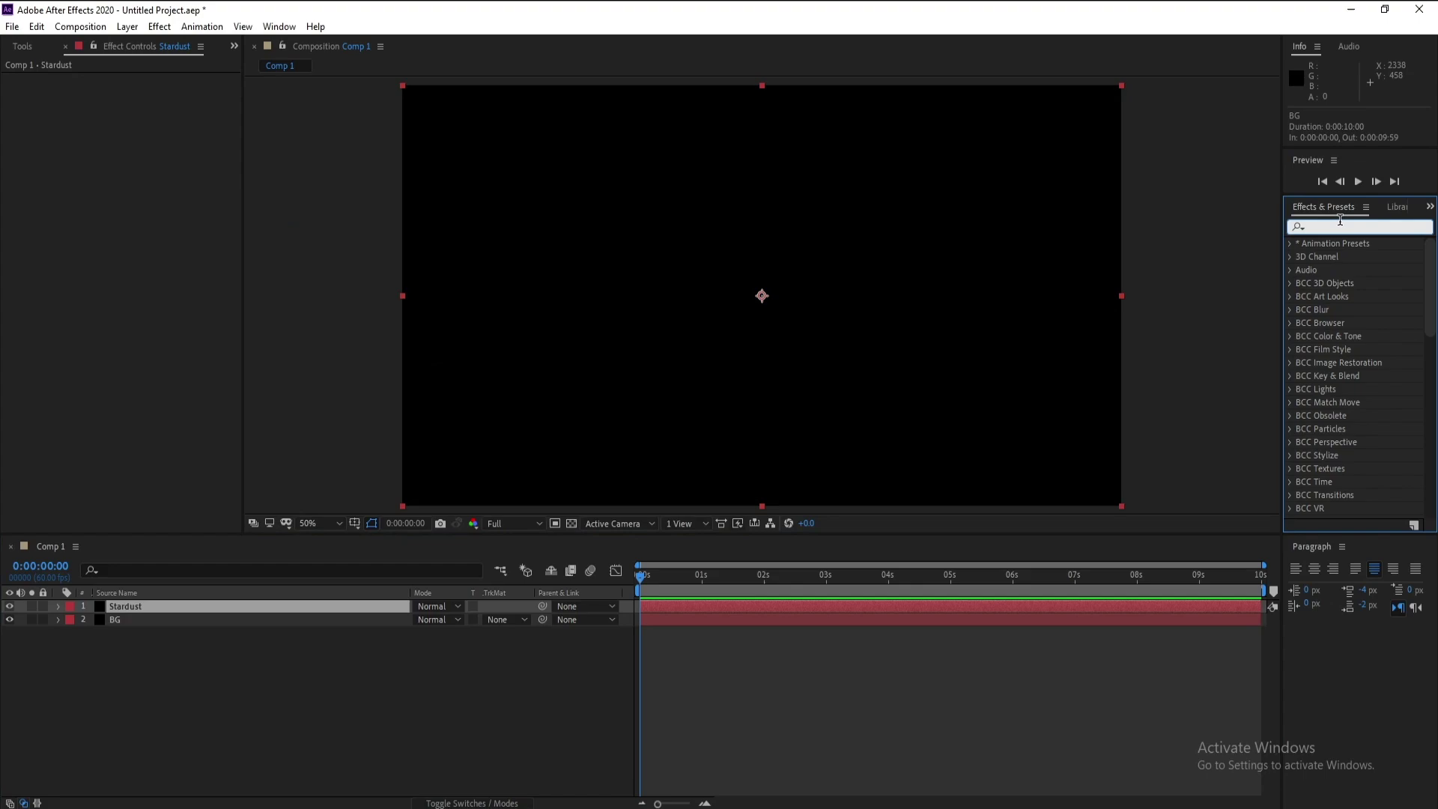
{"action": "type", "text": "stard"}
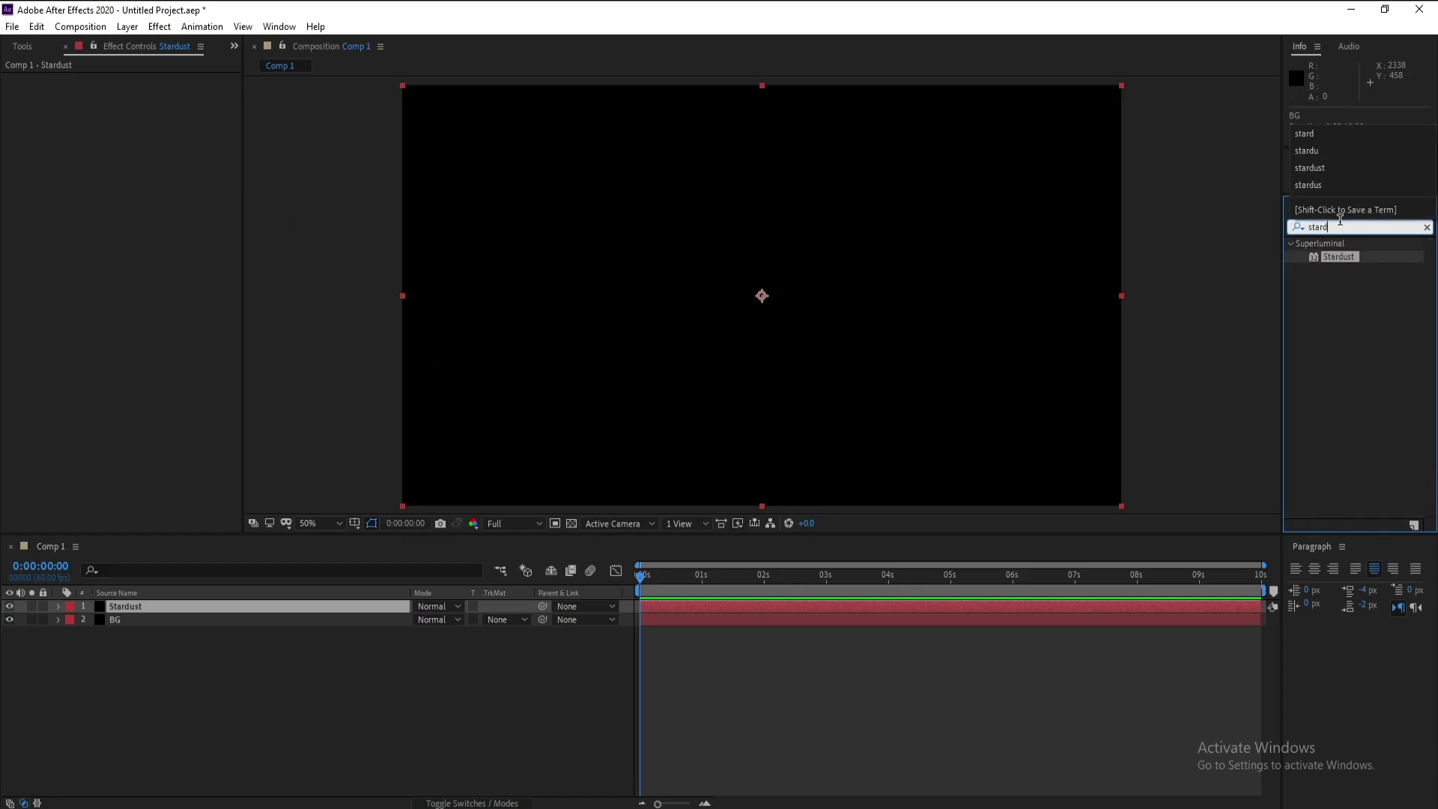
{"action": "double_click", "coordinate": [1339, 257]}
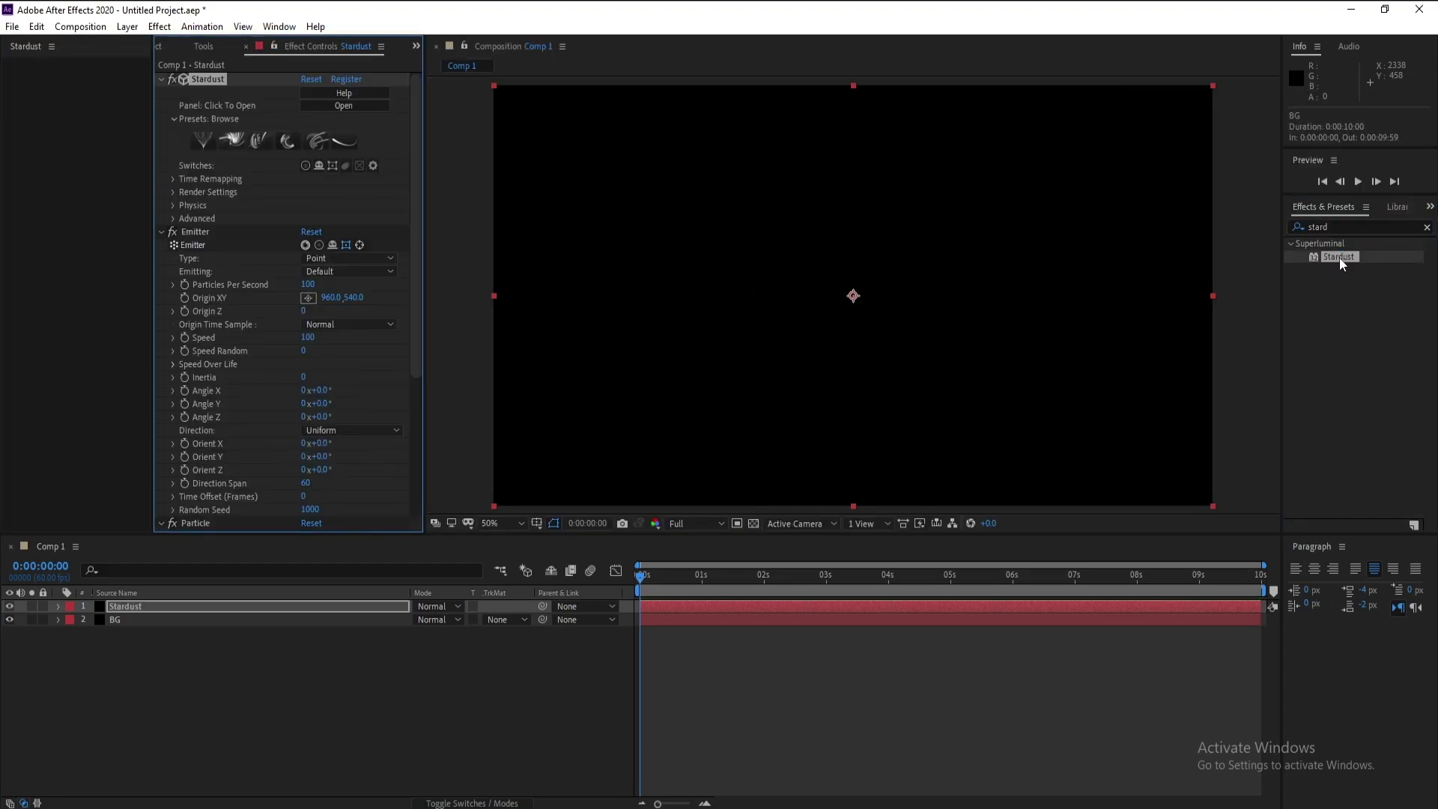
{"action": "left_click_drag", "start_coordinate": [1340, 257], "coordinate": [1378, 257]}
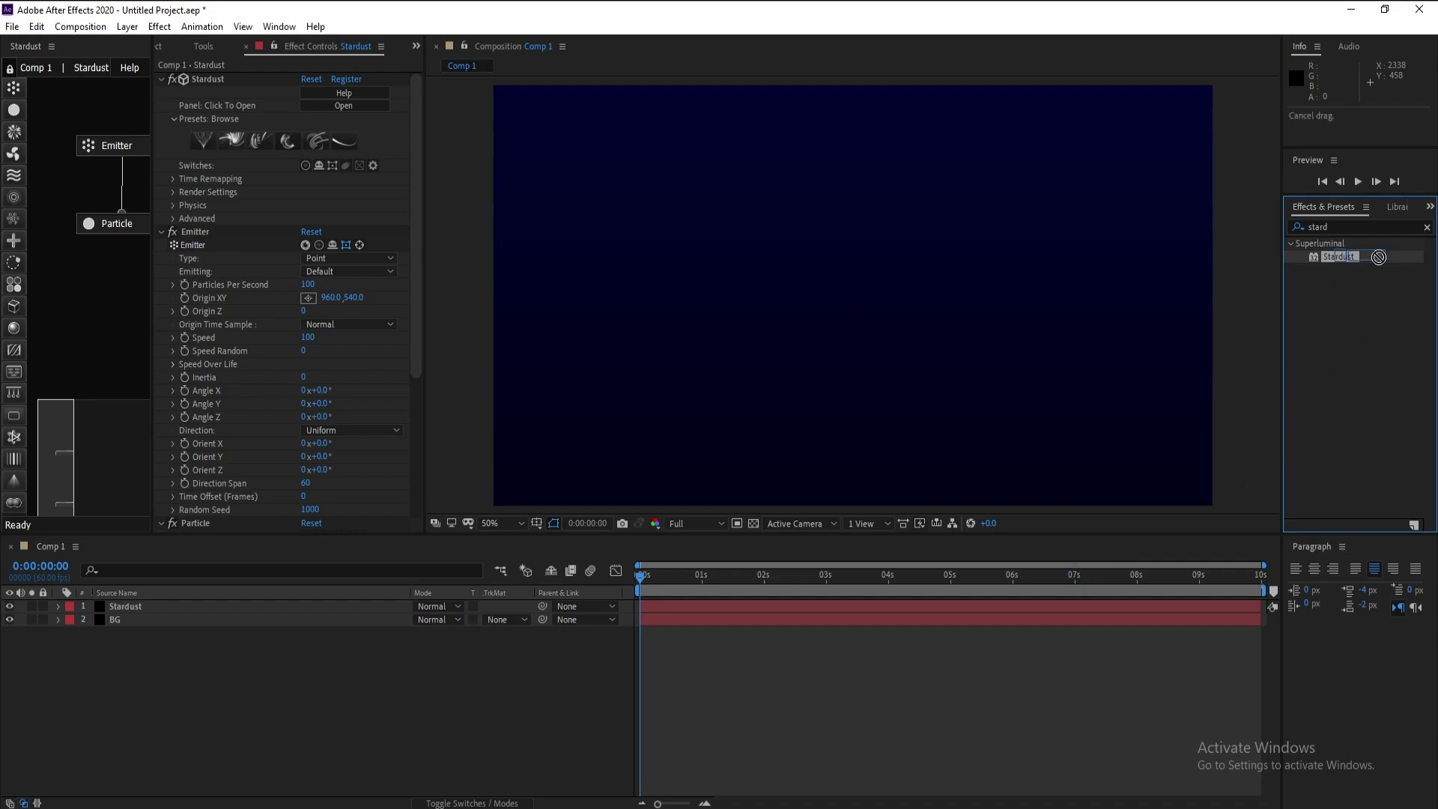
{"action": "left_click_drag", "start_coordinate": [799, 573], "coordinate": [976, 569]}
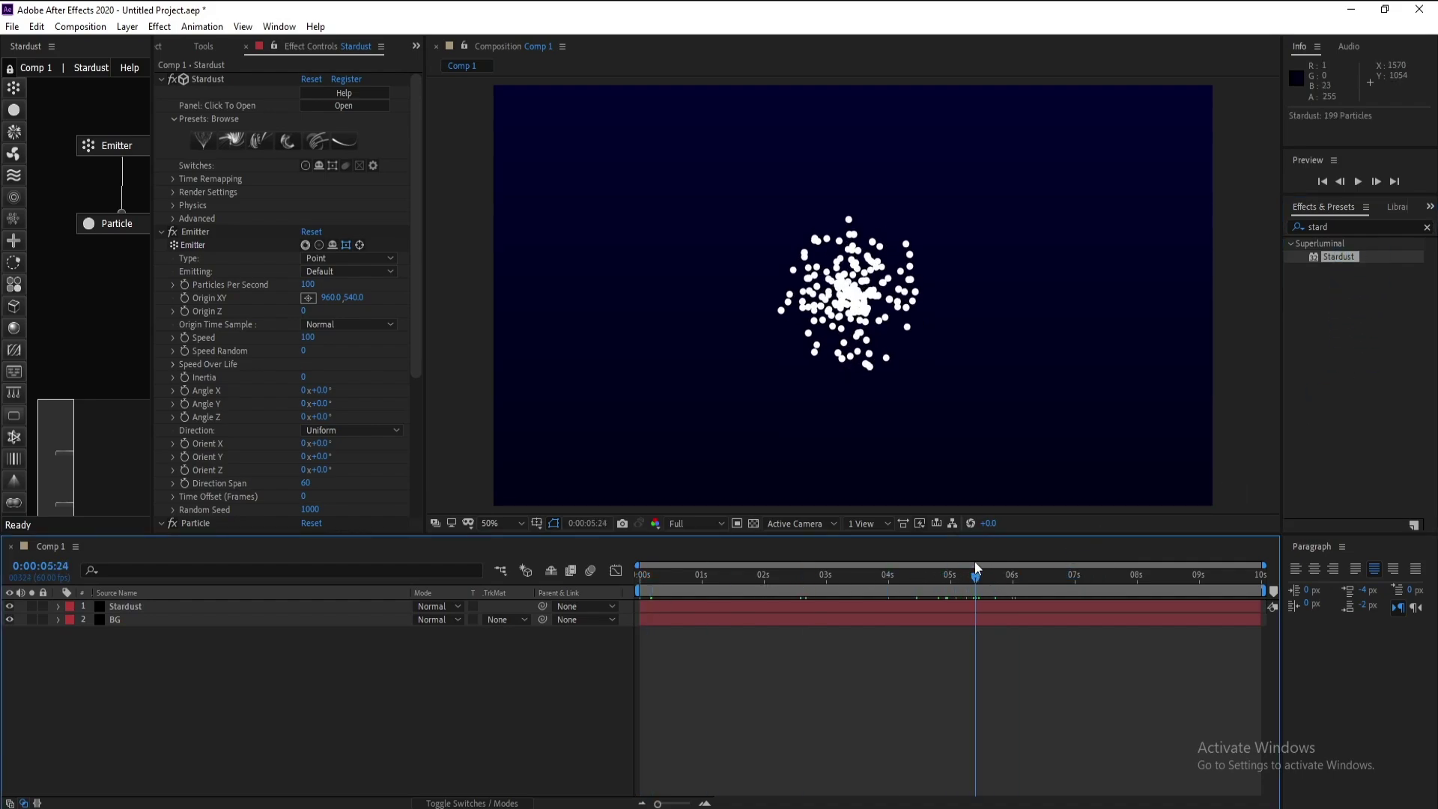
Make the emitter a box with random speed, enlarge it, and move Origin XY to 960,70.
{"action": "left_click", "coordinate": [350, 258]}
{"action": "left_click", "coordinate": [361, 307]}
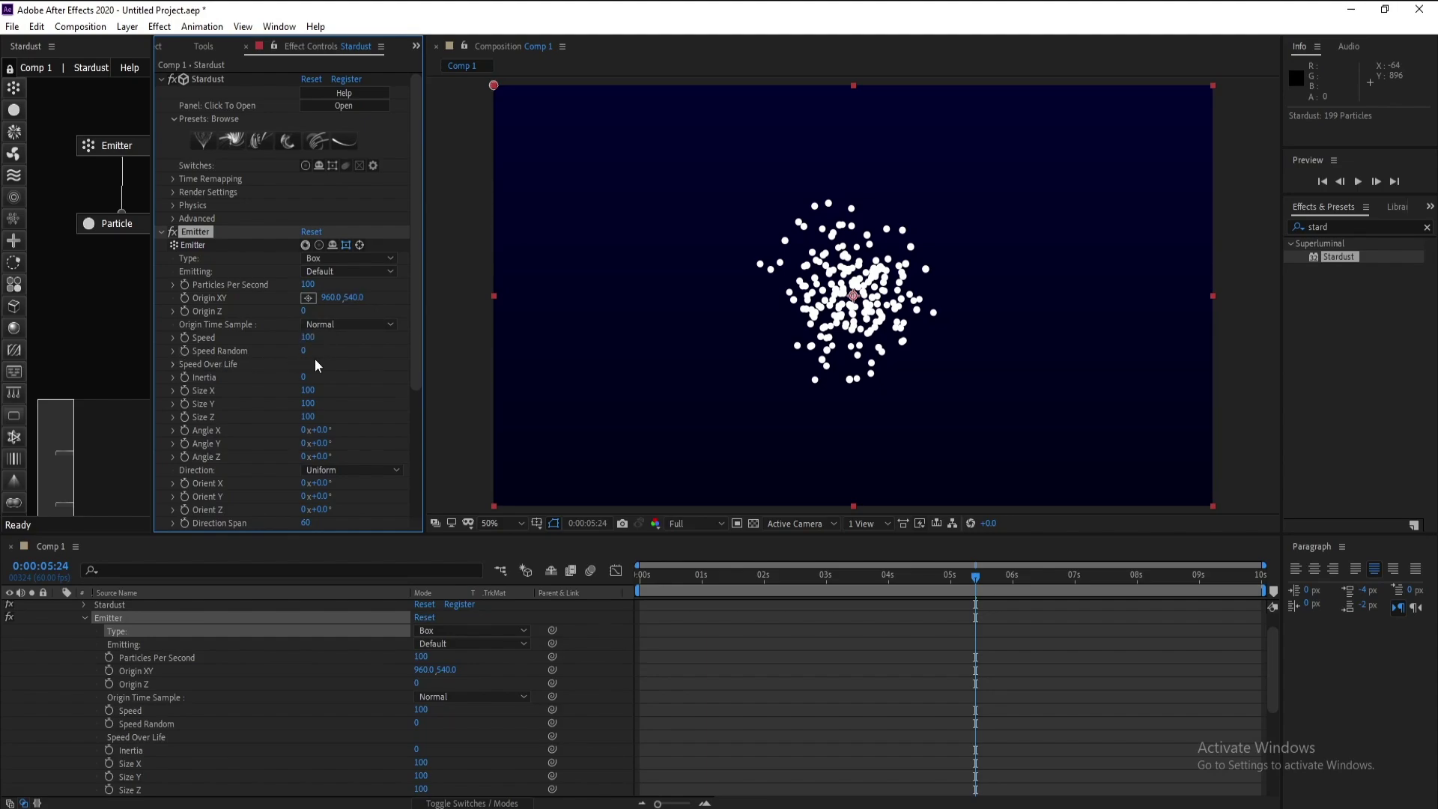
{"action": "left_click_drag", "start_coordinate": [304, 351], "coordinate": [411, 402]}
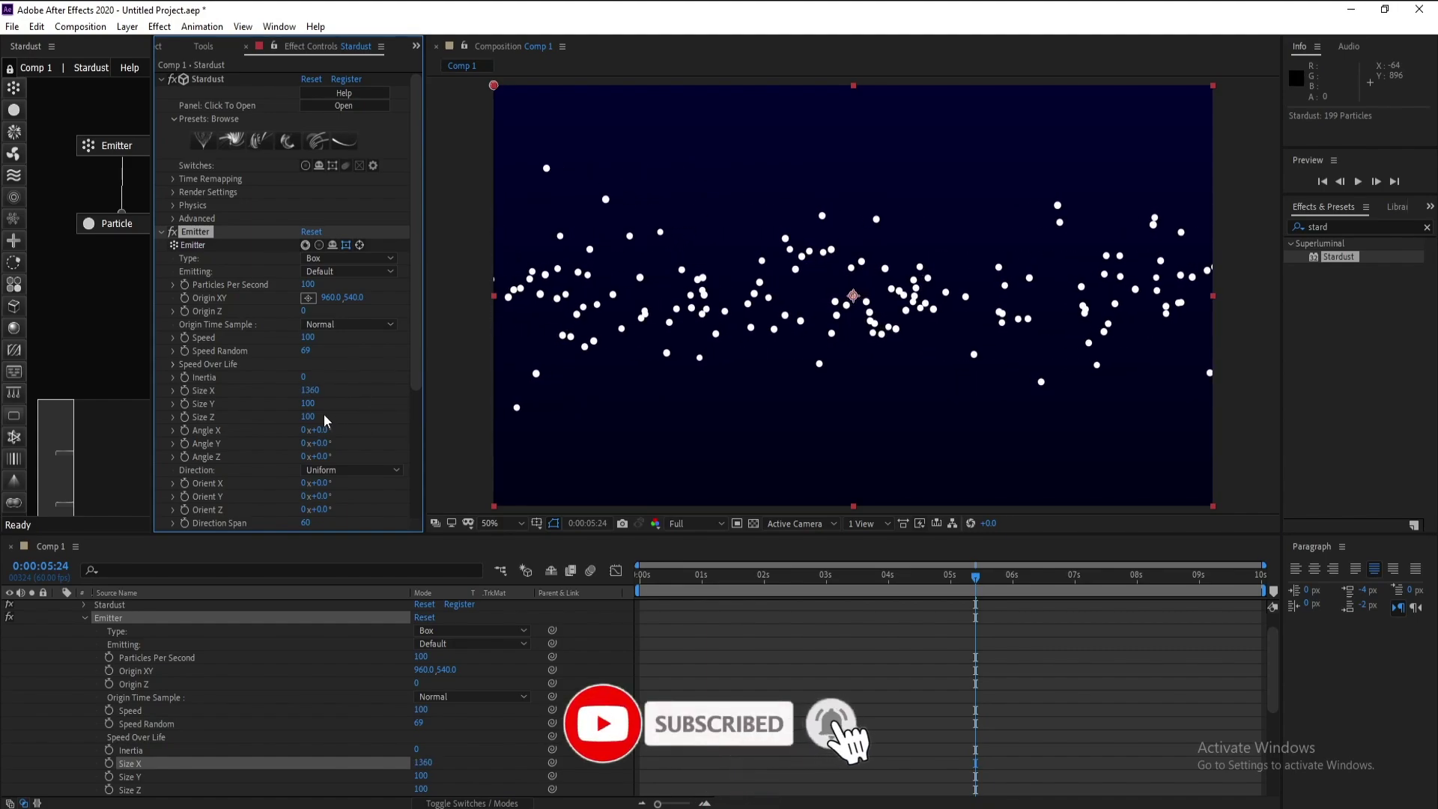
{"action": "mouse_move", "coordinate": [308, 417]}
{"action": "left_mouse_down"}
{"action": "mouse_move", "coordinate": [344, 417]}
{"action": "mouse_move", "coordinate": [291, 397]}
{"action": "mouse_move", "coordinate": [326, 419]}
{"action": "left_mouse_up"}
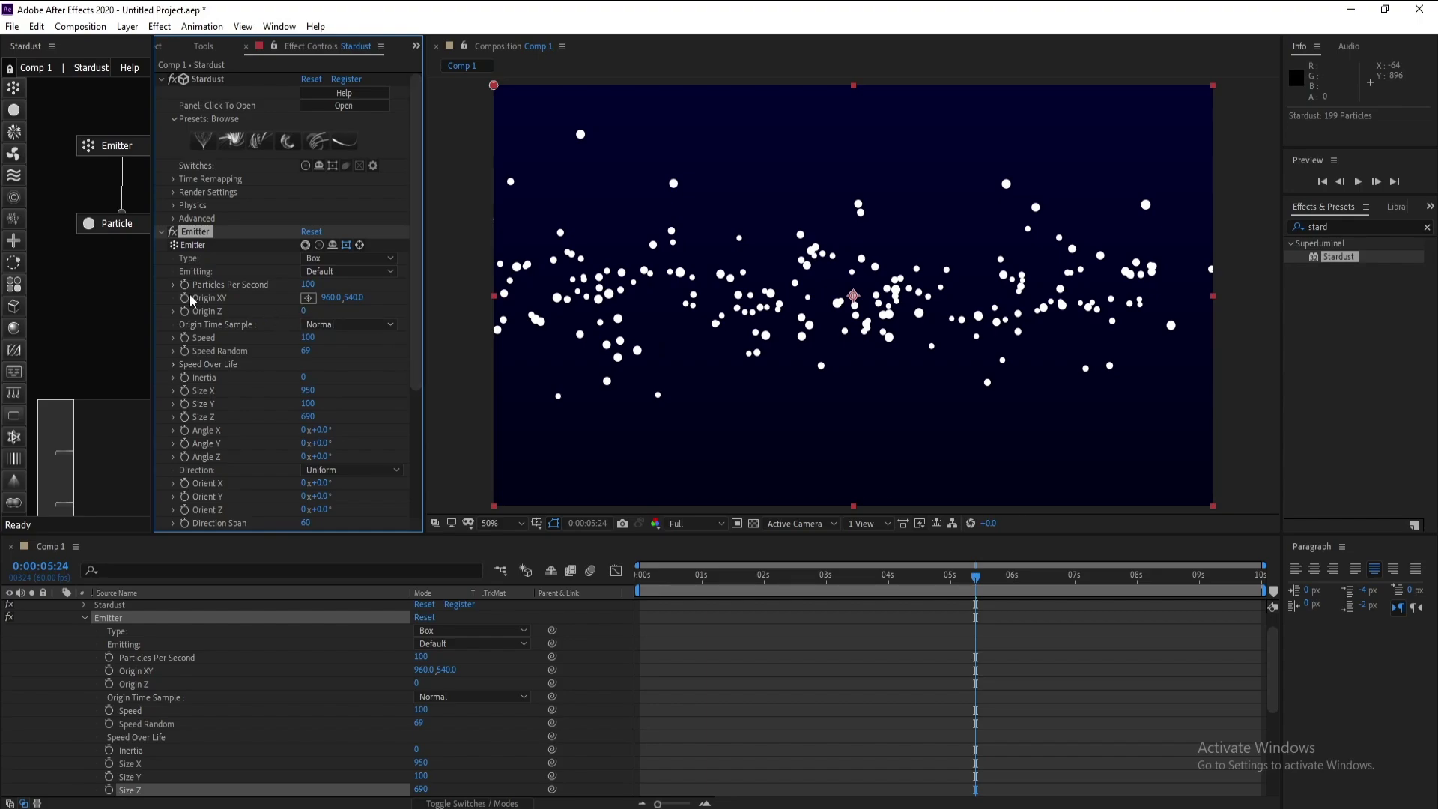
{"action": "left_click_drag", "start_coordinate": [362, 301], "coordinate": [208, 318]}
Set the emitter direction to Directional with Orient Z at 90°, and preview it.
{"action": "key", "text": "space"}
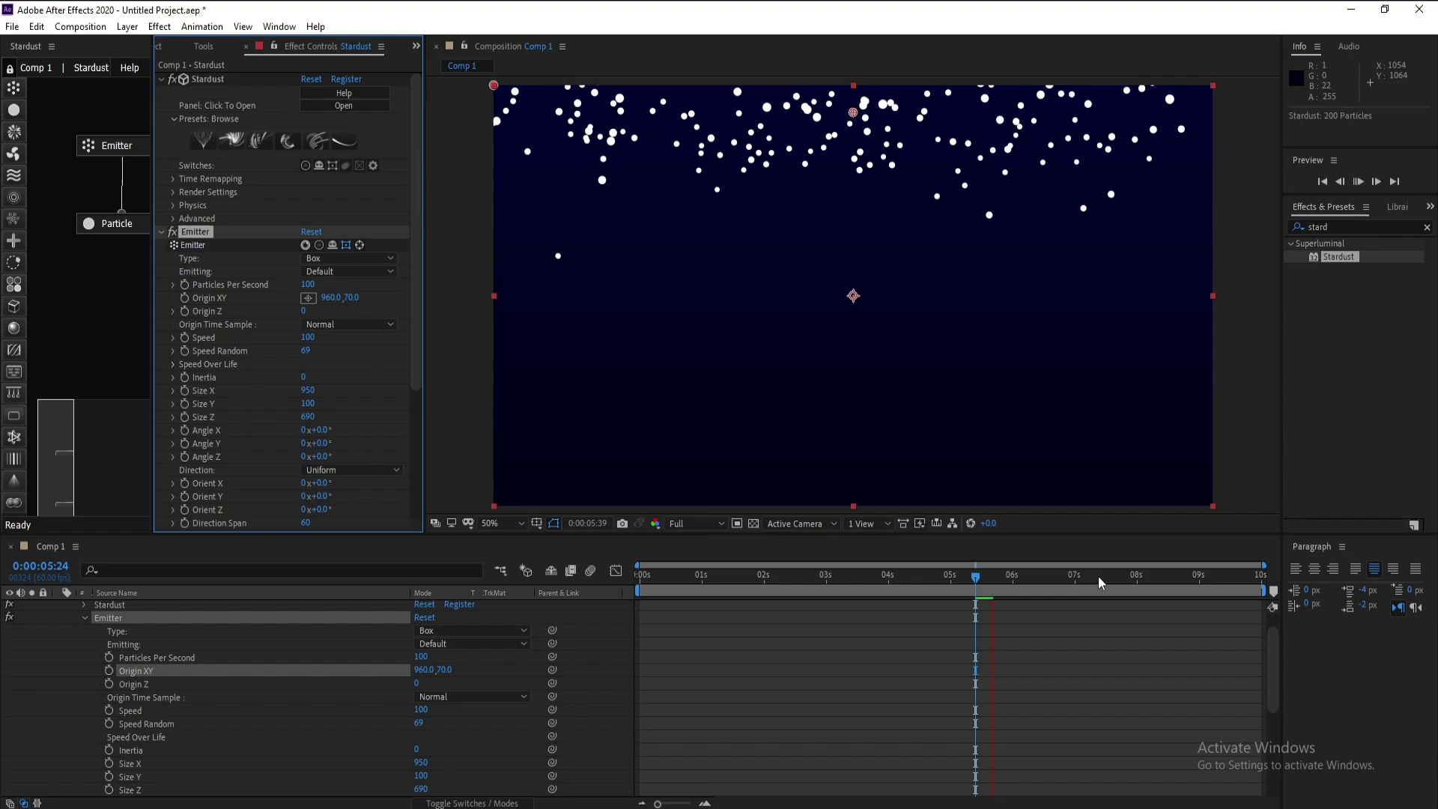
{"action": "key", "text": "space"}
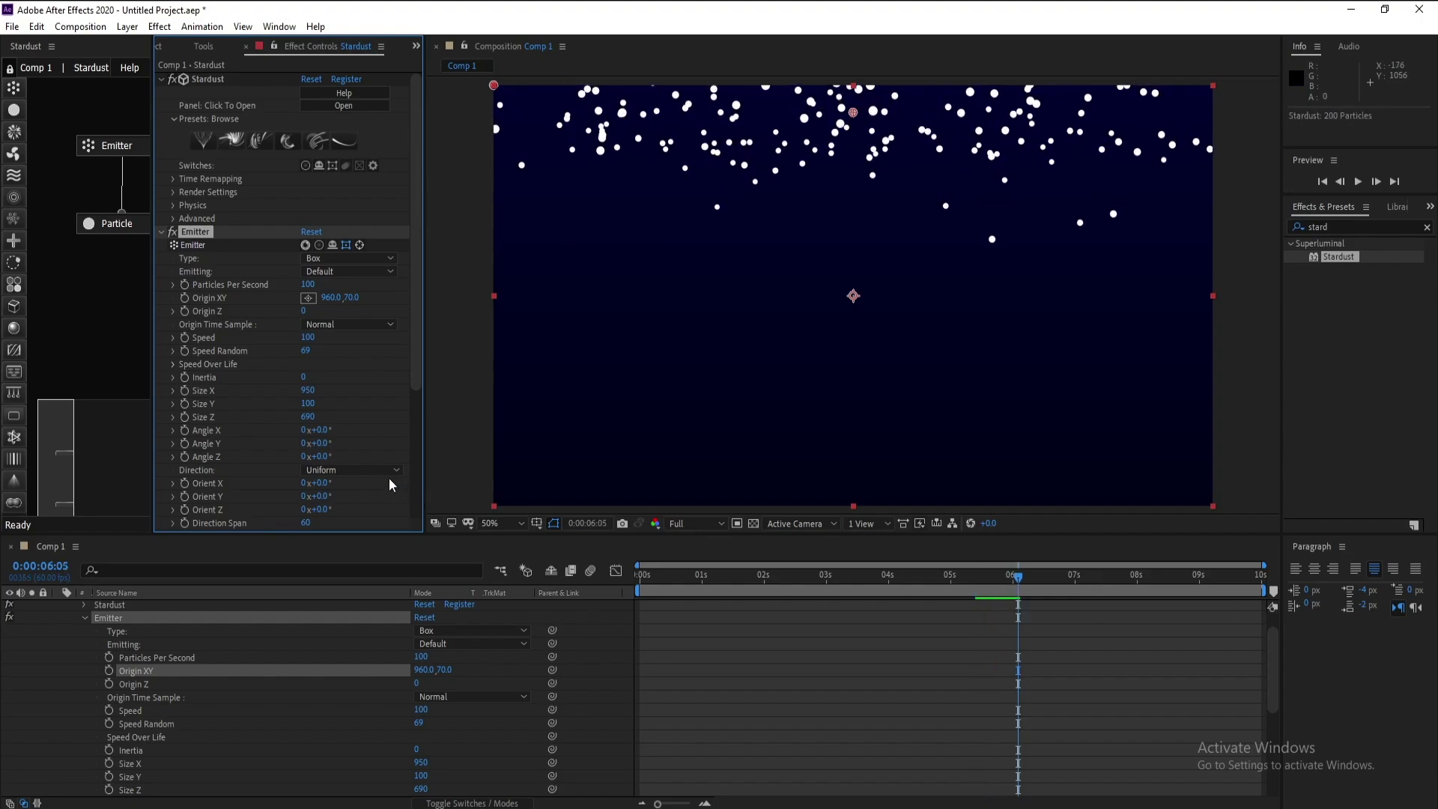
{"action": "left_click", "coordinate": [386, 470]}
{"action": "left_click", "coordinate": [372, 506]}
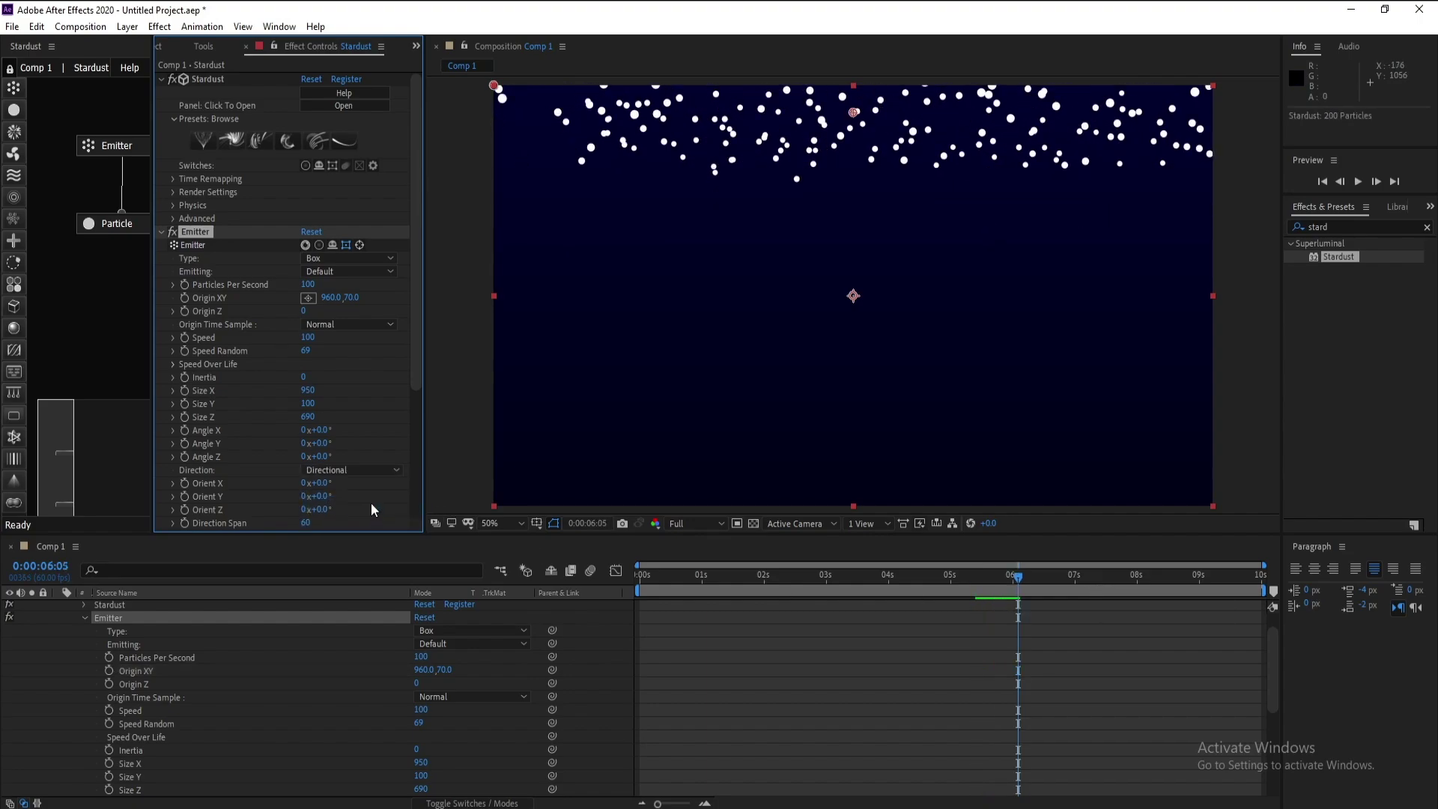
{"action": "left_click", "coordinate": [320, 510]}
{"action": "key", "text": "Return"}
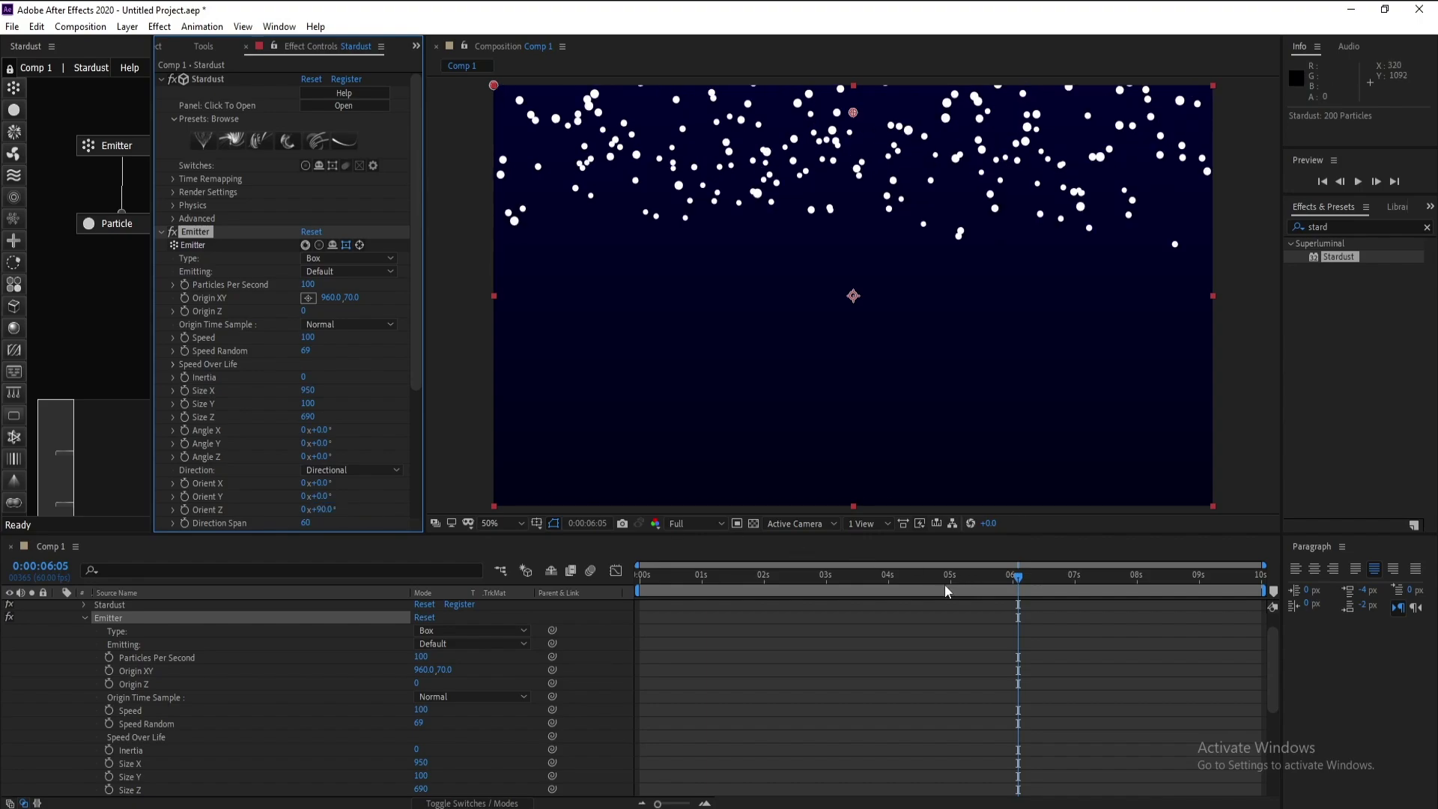
{"action": "left_click", "coordinate": [889, 578]}
{"action": "key", "text": "space"}
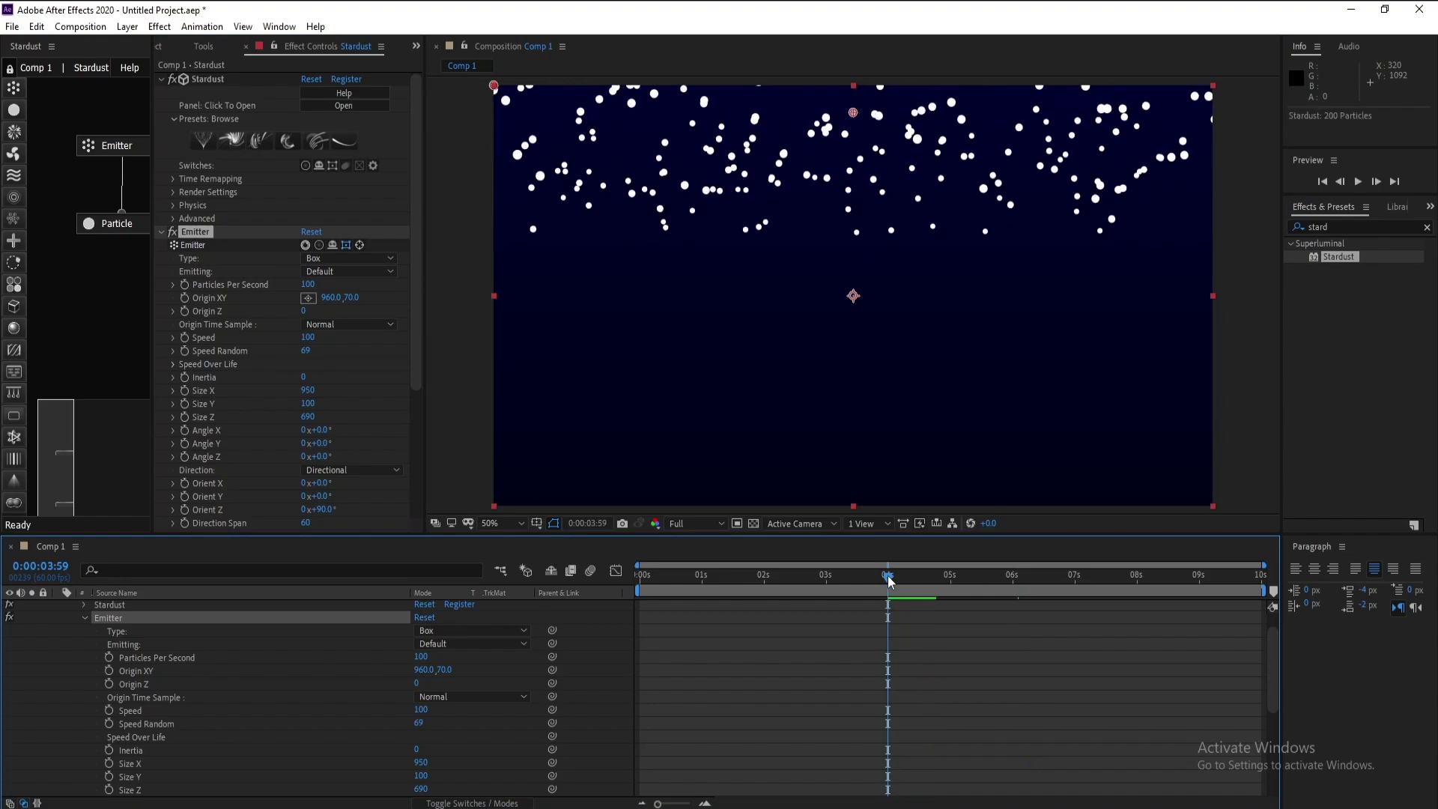
{"action": "key", "text": "space"}
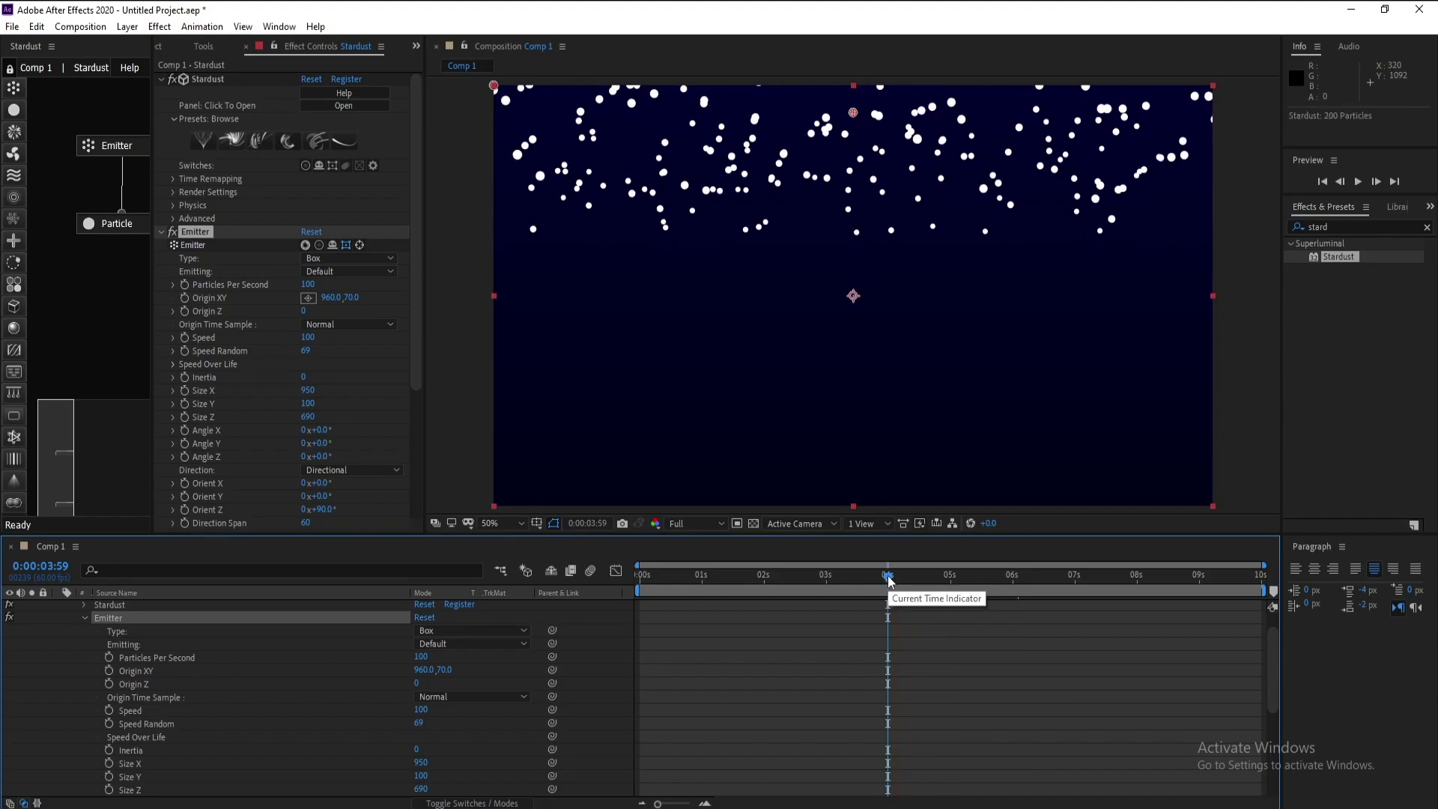
Lower Particles Per Second to 10 and scrub ahead to see the sparser particles.
{"action": "left_click", "coordinate": [417, 242]}
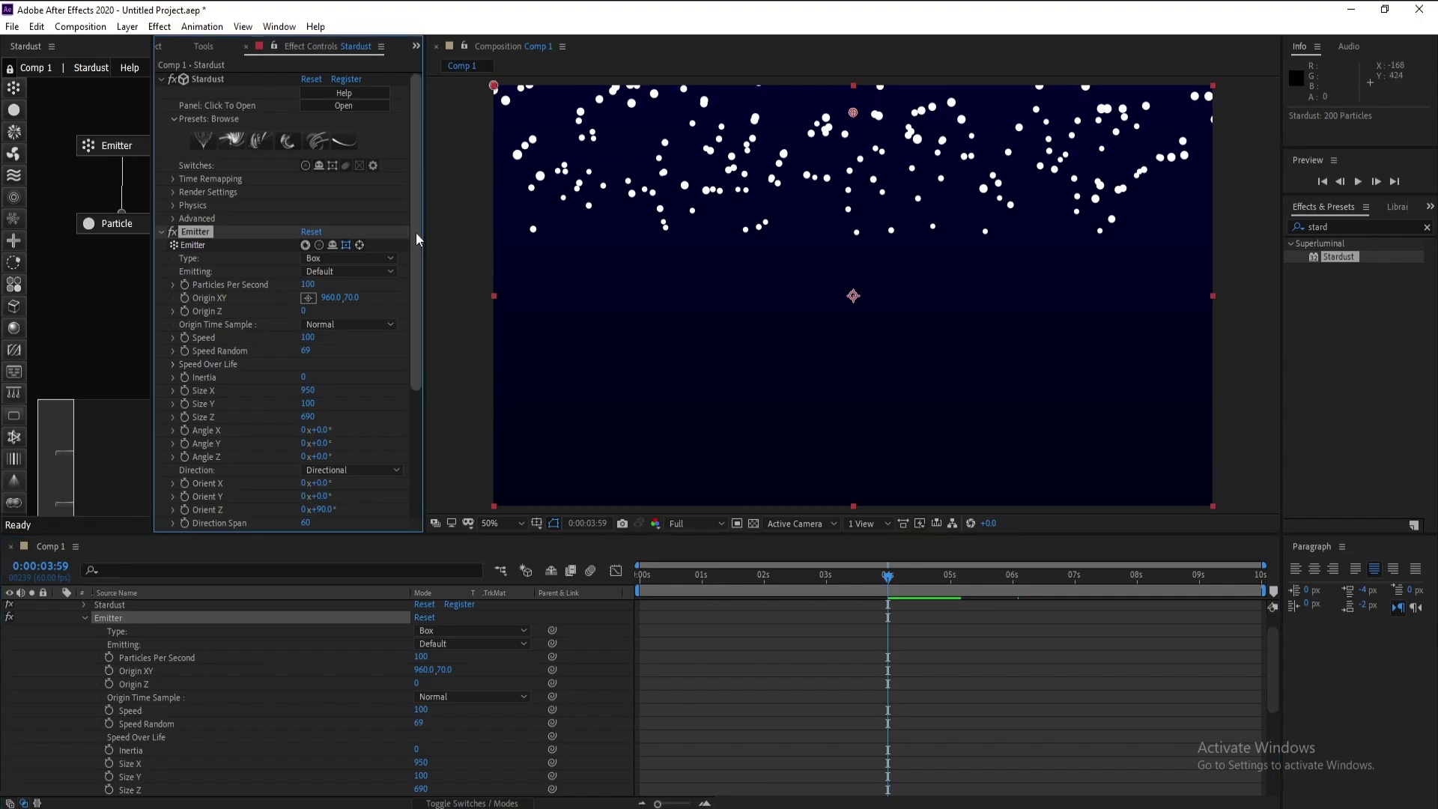
{"action": "left_click", "coordinate": [305, 285]}
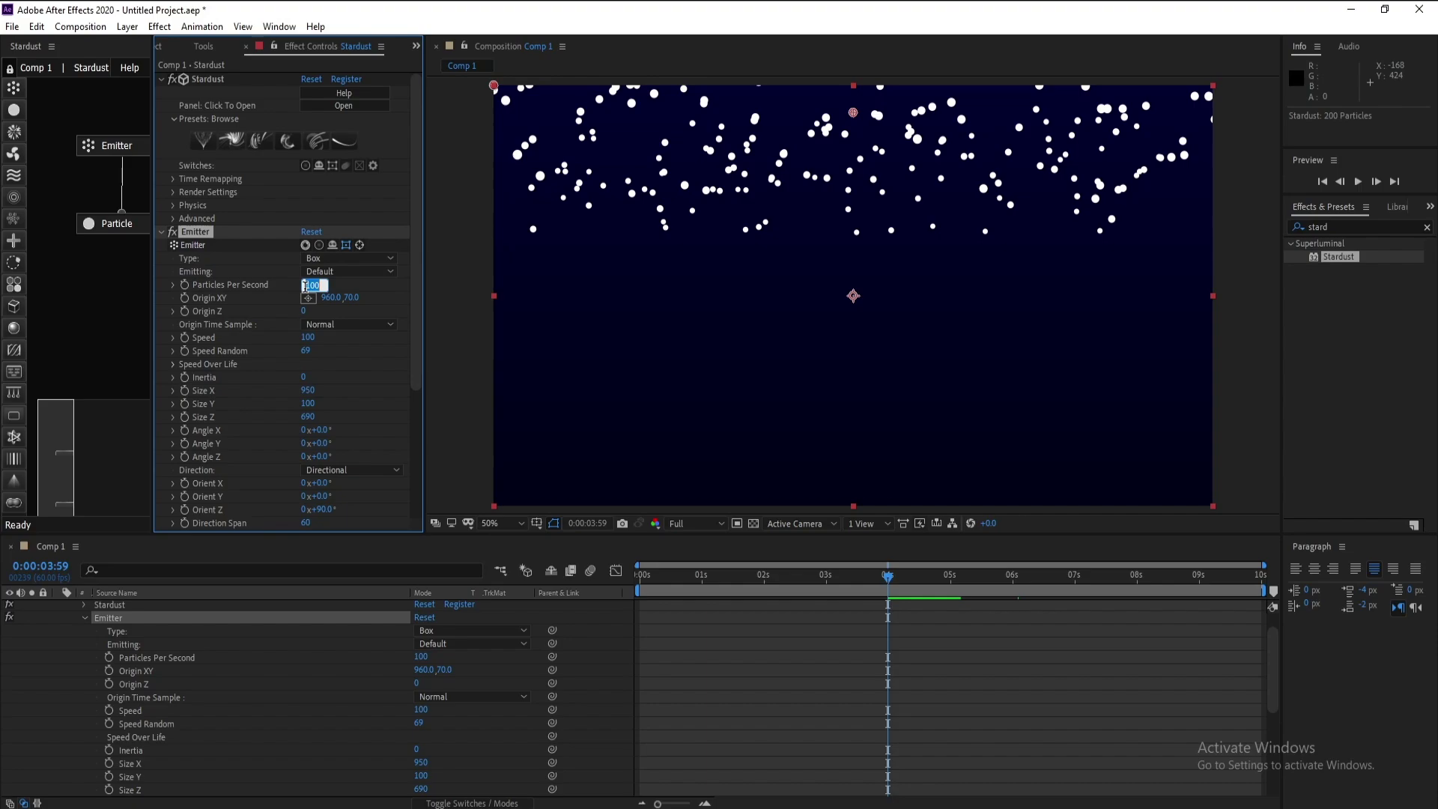
{"action": "key", "text": "Return"}
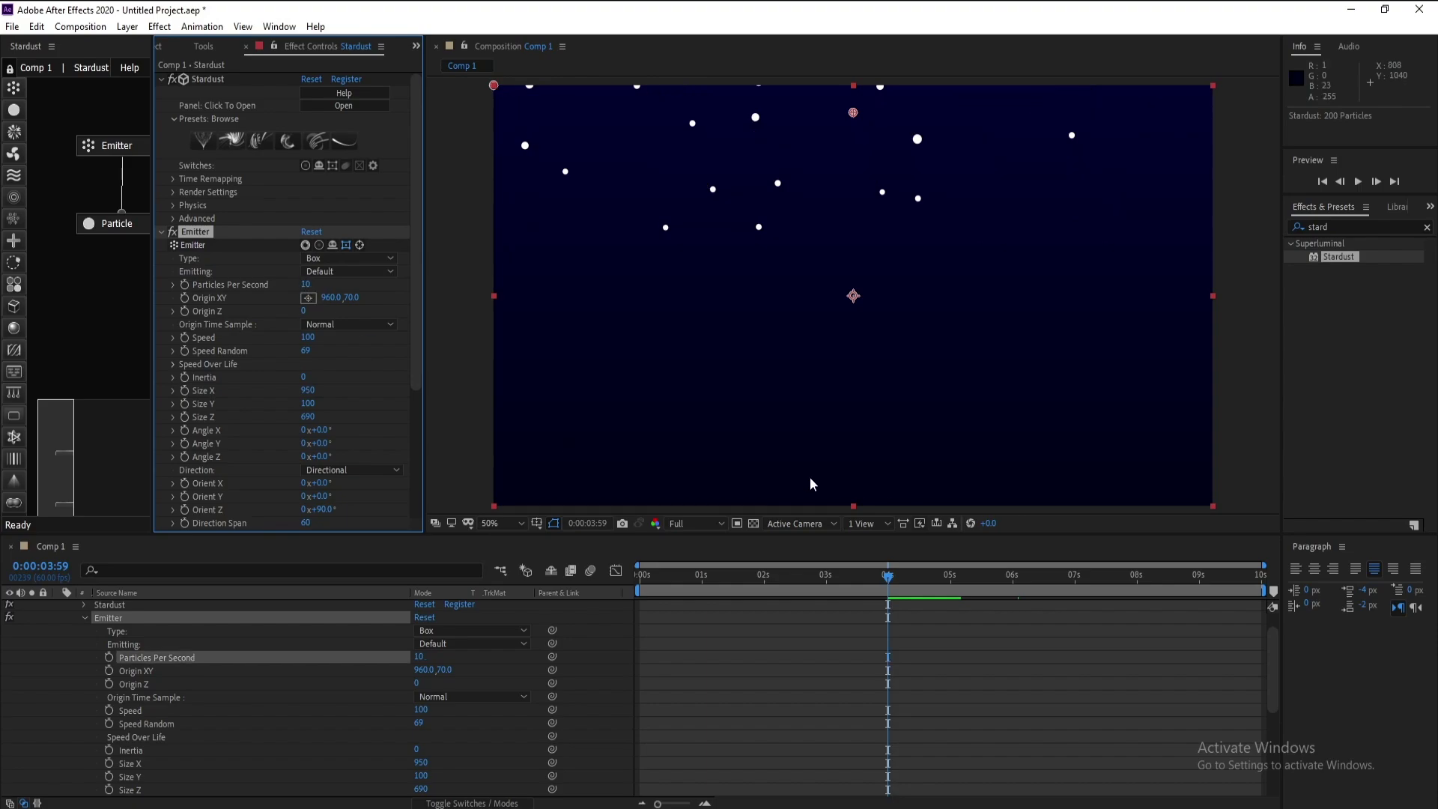
{"action": "left_click_drag", "start_coordinate": [964, 590], "coordinate": [995, 592]}
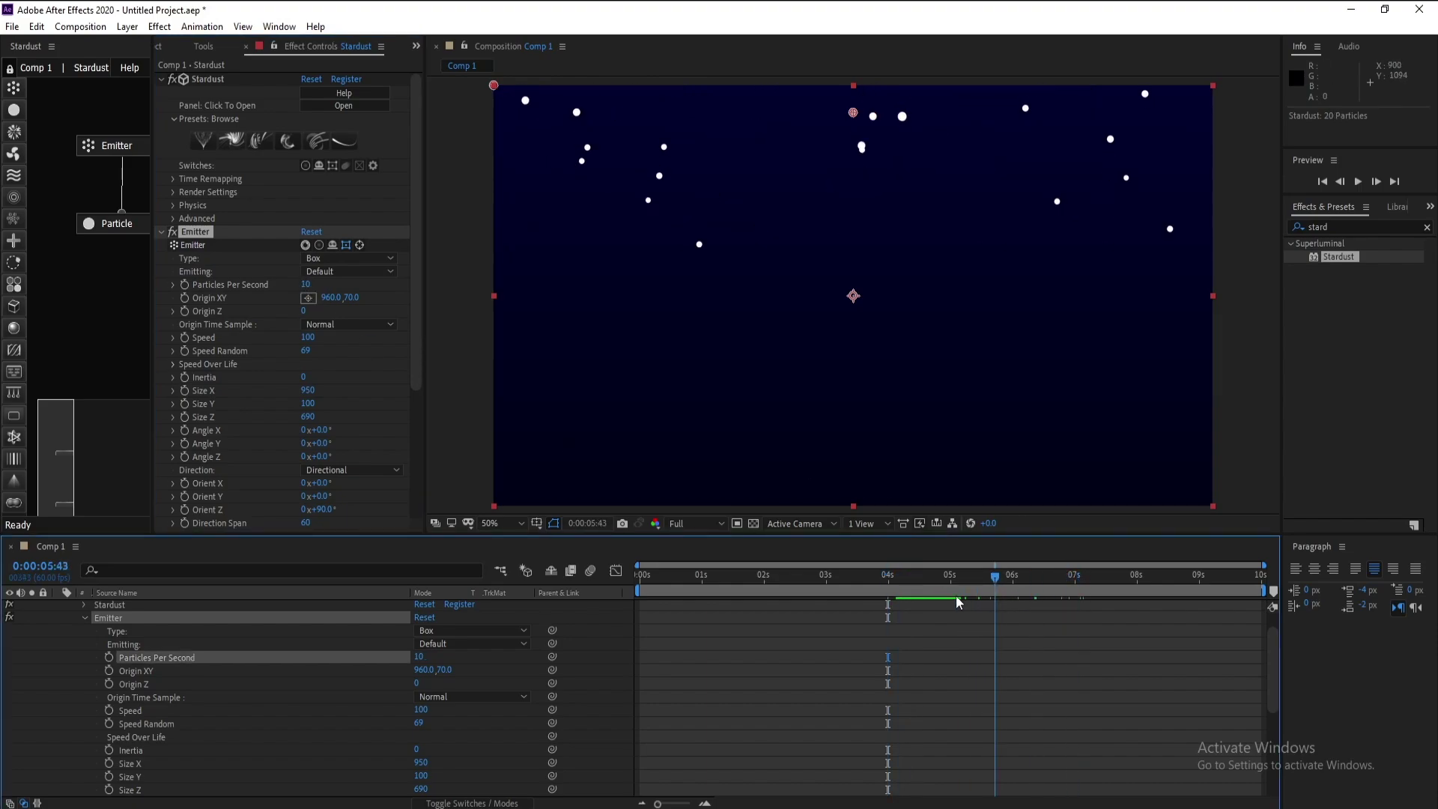
Set the Particle node's Life to 14 seconds and add an Auxiliary node beneath it.
{"action": "left_click", "coordinate": [116, 223]}
{"action": "left_click_drag", "start_coordinate": [420, 259], "coordinate": [418, 370]}
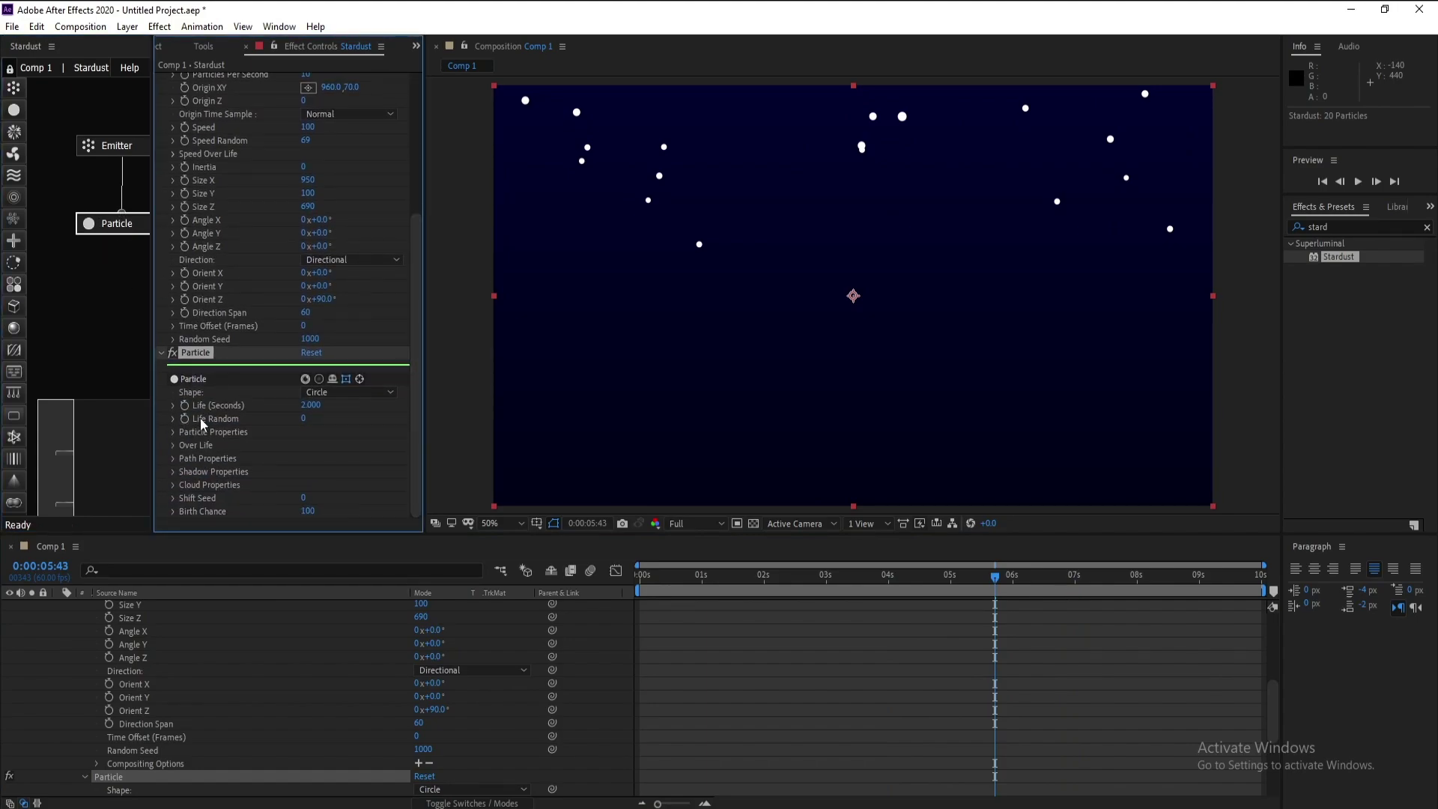
{"action": "left_click", "coordinate": [311, 407]}
{"action": "key", "text": "Return"}
{"action": "left_click_drag", "start_coordinate": [897, 585], "coordinate": [1229, 608]}
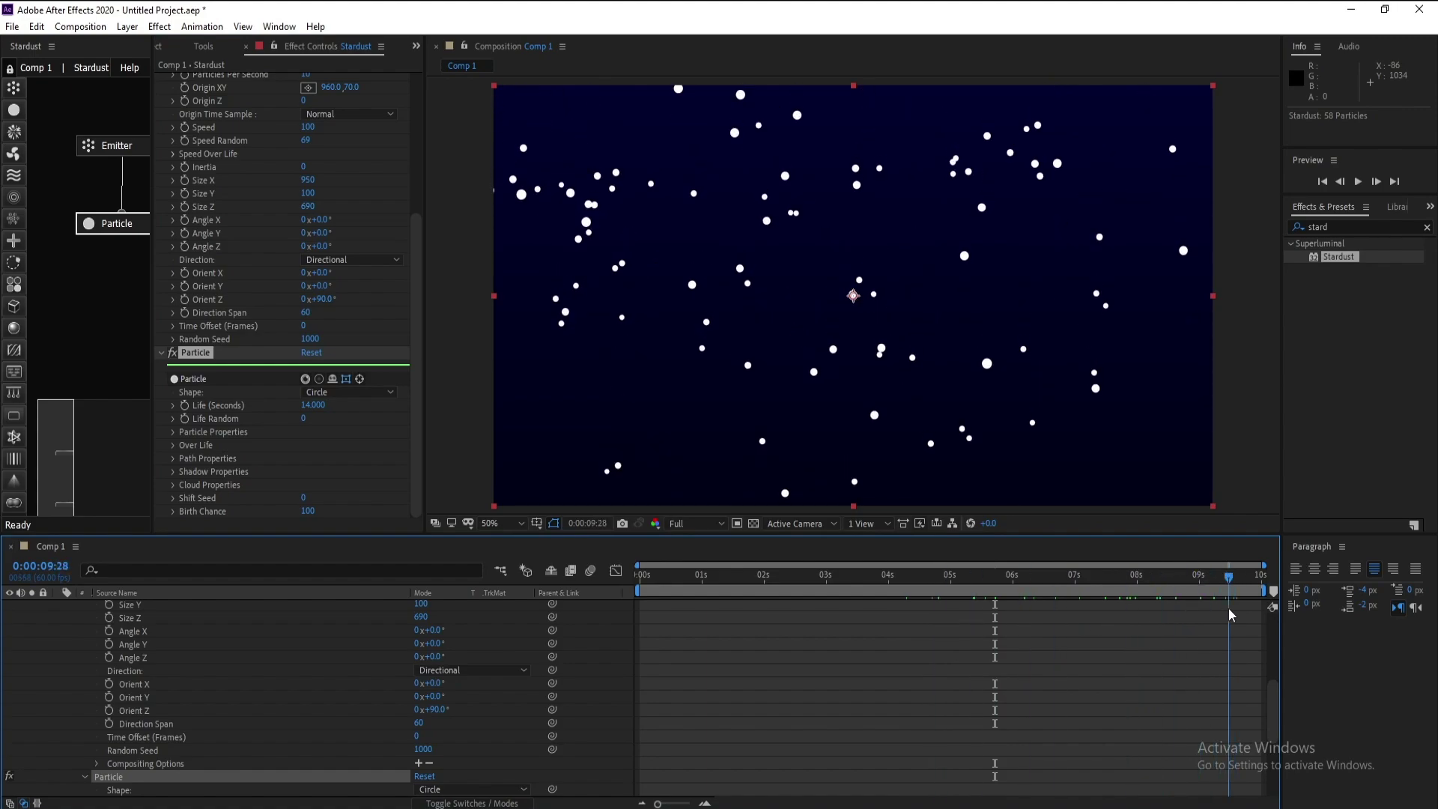
{"action": "left_click_drag", "start_coordinate": [15, 134], "coordinate": [107, 303]}
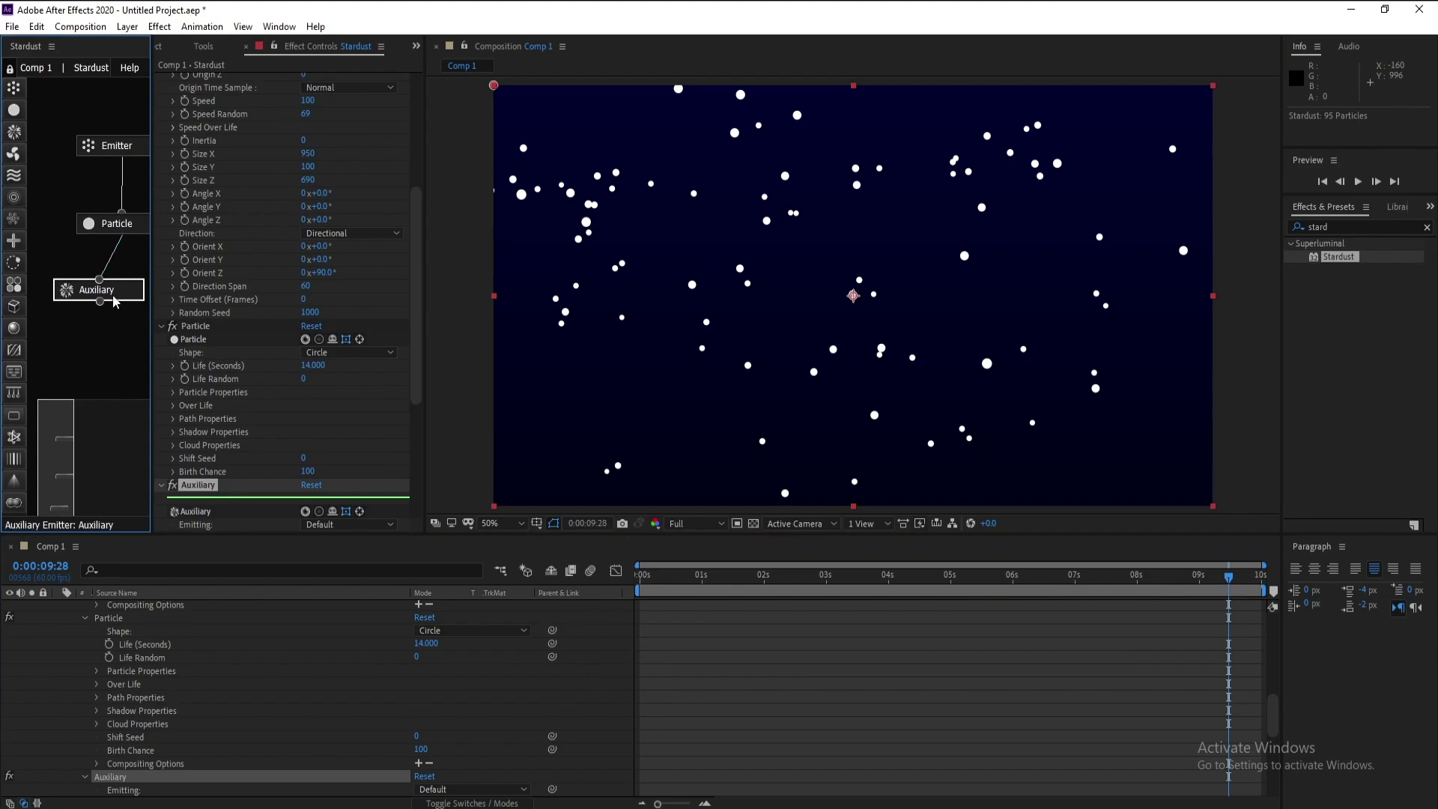
Add a second Particle node and connect it beneath the Auxiliary node.
{"action": "left_click_drag", "start_coordinate": [116, 296], "coordinate": [122, 287]}
{"action": "left_click_drag", "start_coordinate": [16, 114], "coordinate": [107, 330]}
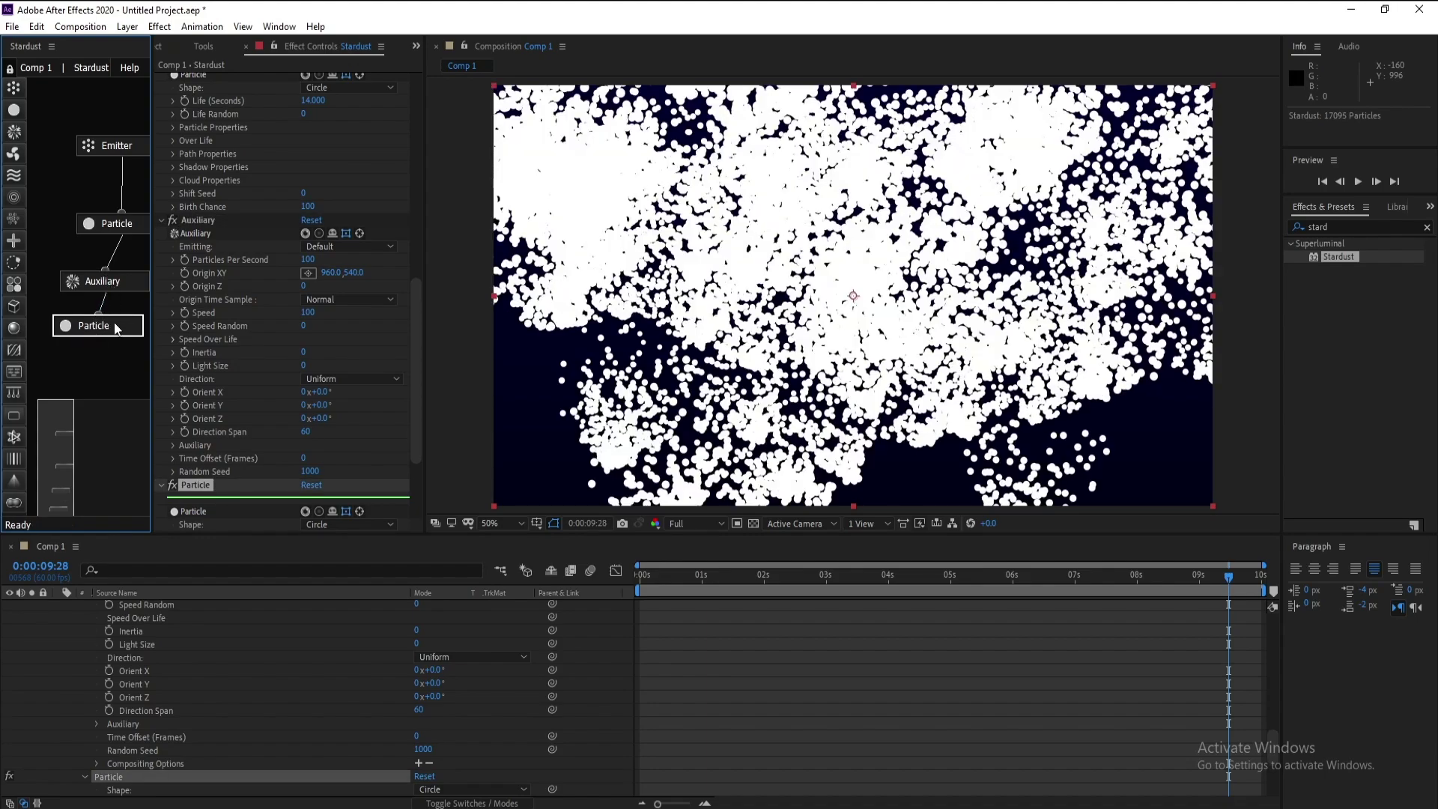
{"action": "left_click_drag", "start_coordinate": [117, 329], "coordinate": [120, 343]}
Set the Auxiliary stage's Speed to 10 and Speed Random to 47.
{"action": "left_click", "coordinate": [111, 281]}
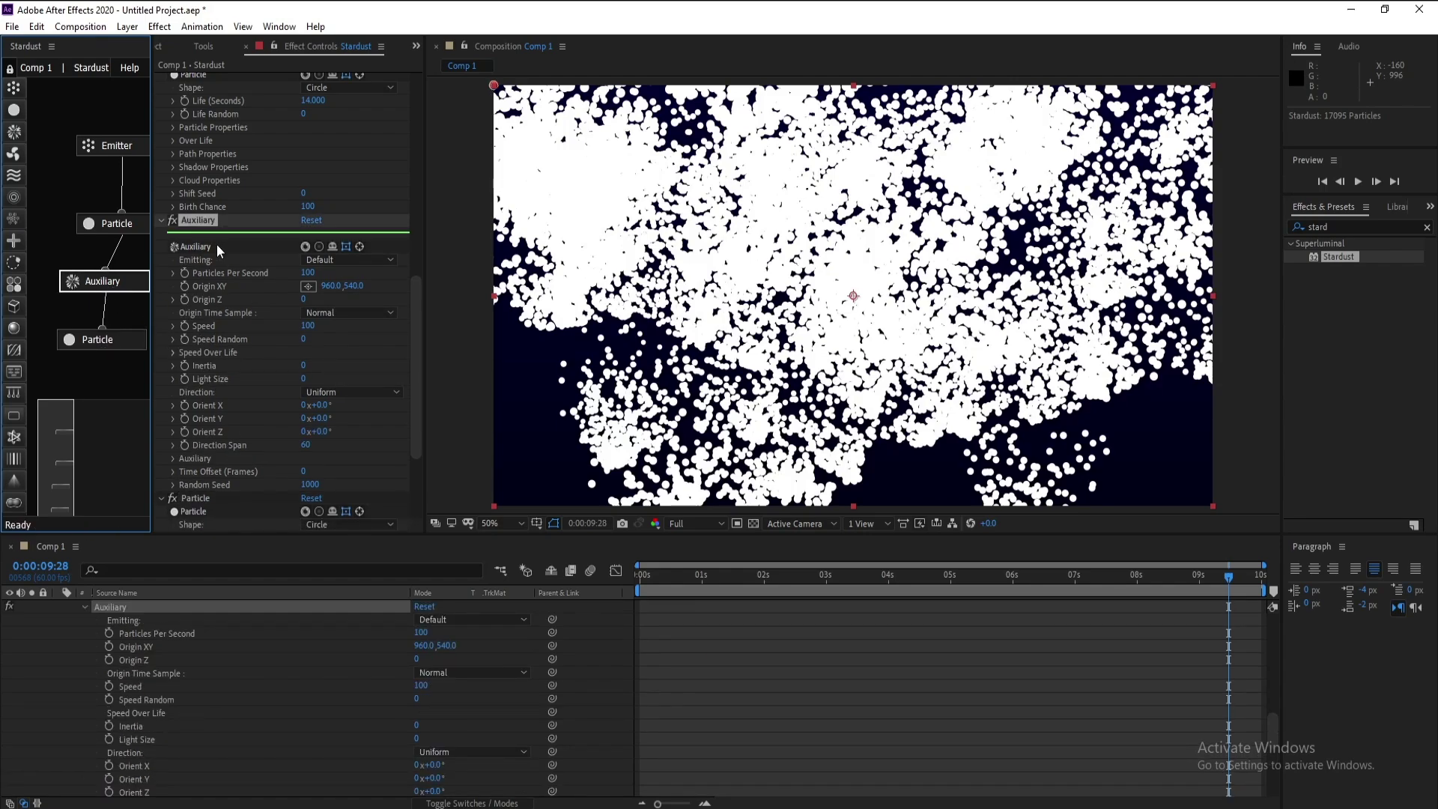
{"action": "left_click", "coordinate": [308, 326]}
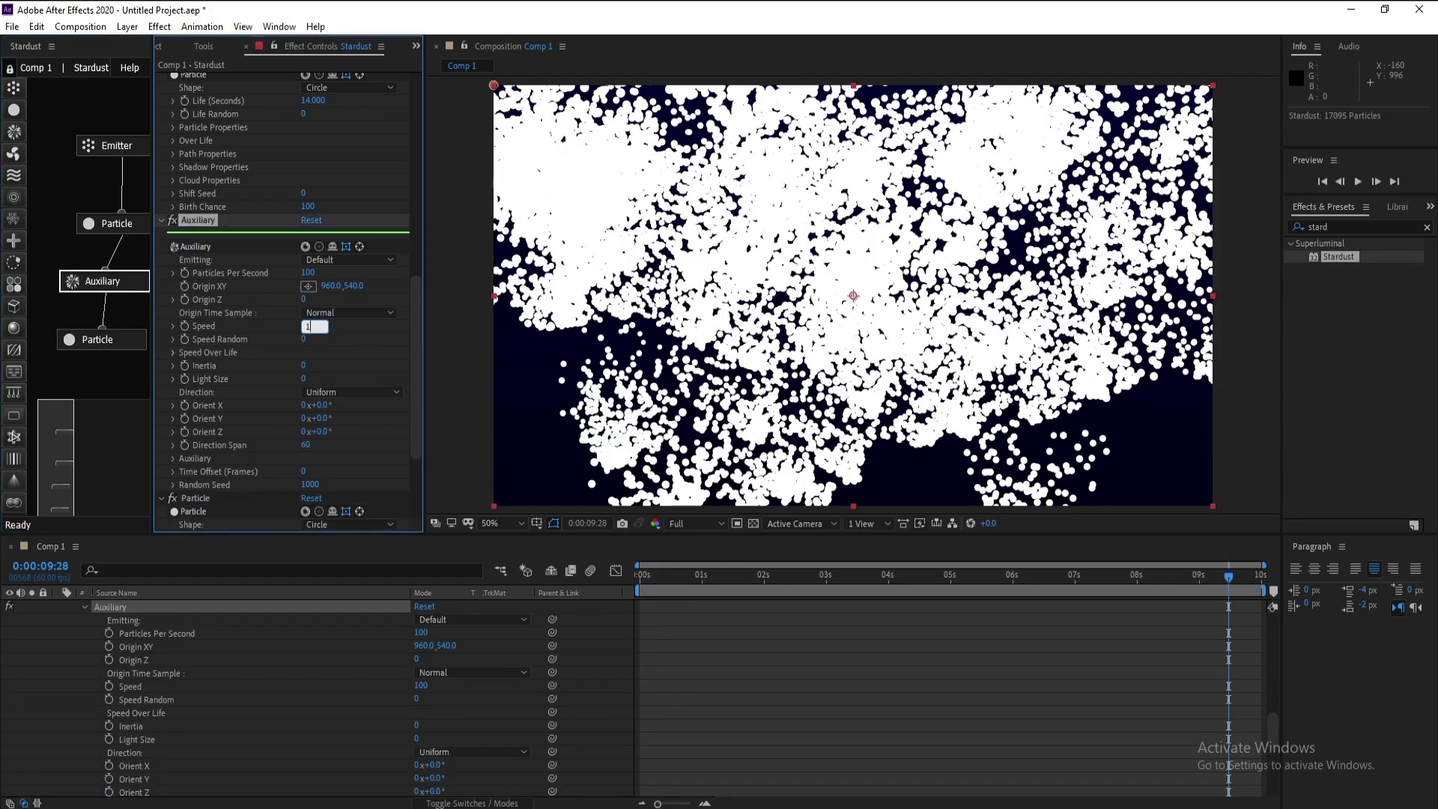
{"action": "key", "text": "Return"}
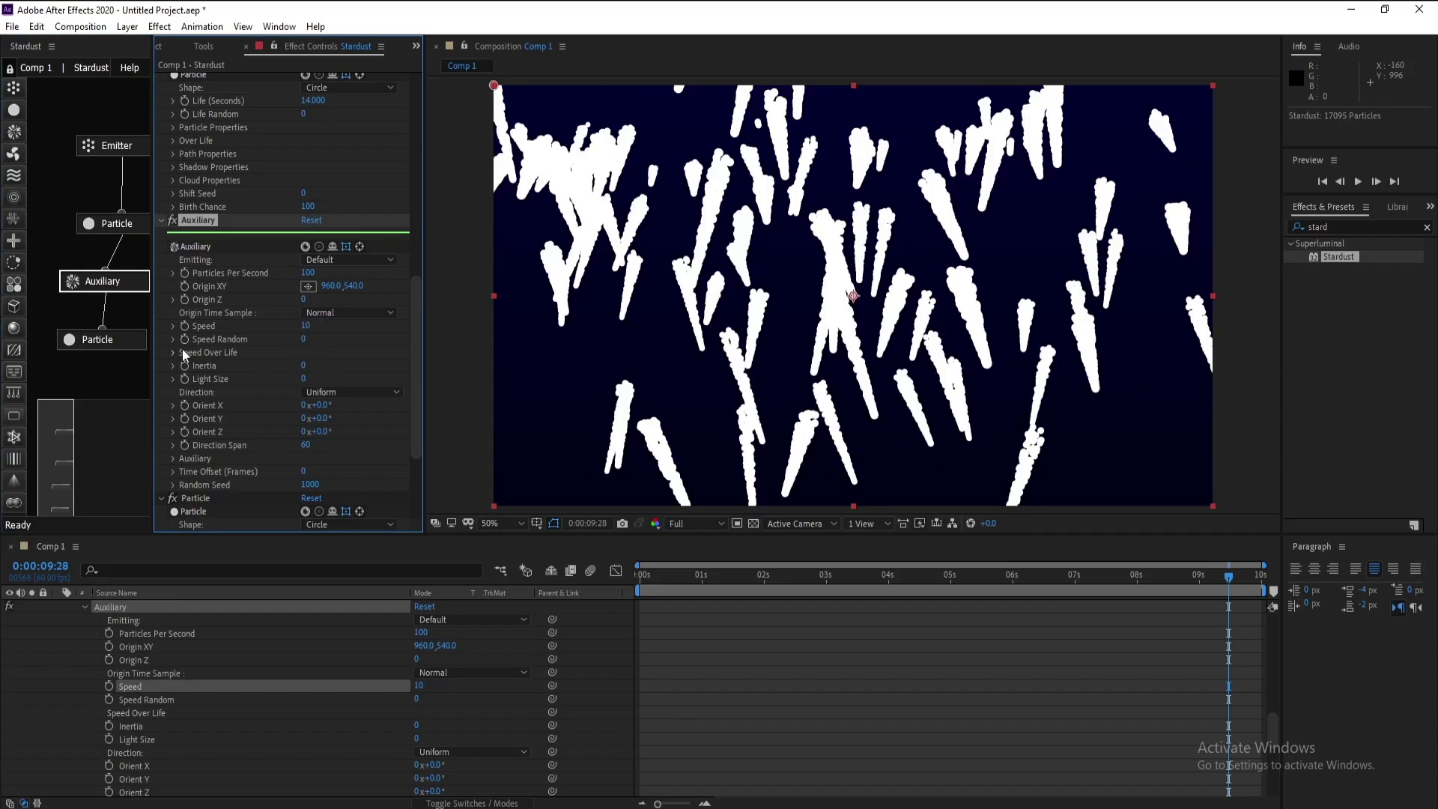
{"action": "left_click_drag", "start_coordinate": [315, 339], "coordinate": [355, 342]}
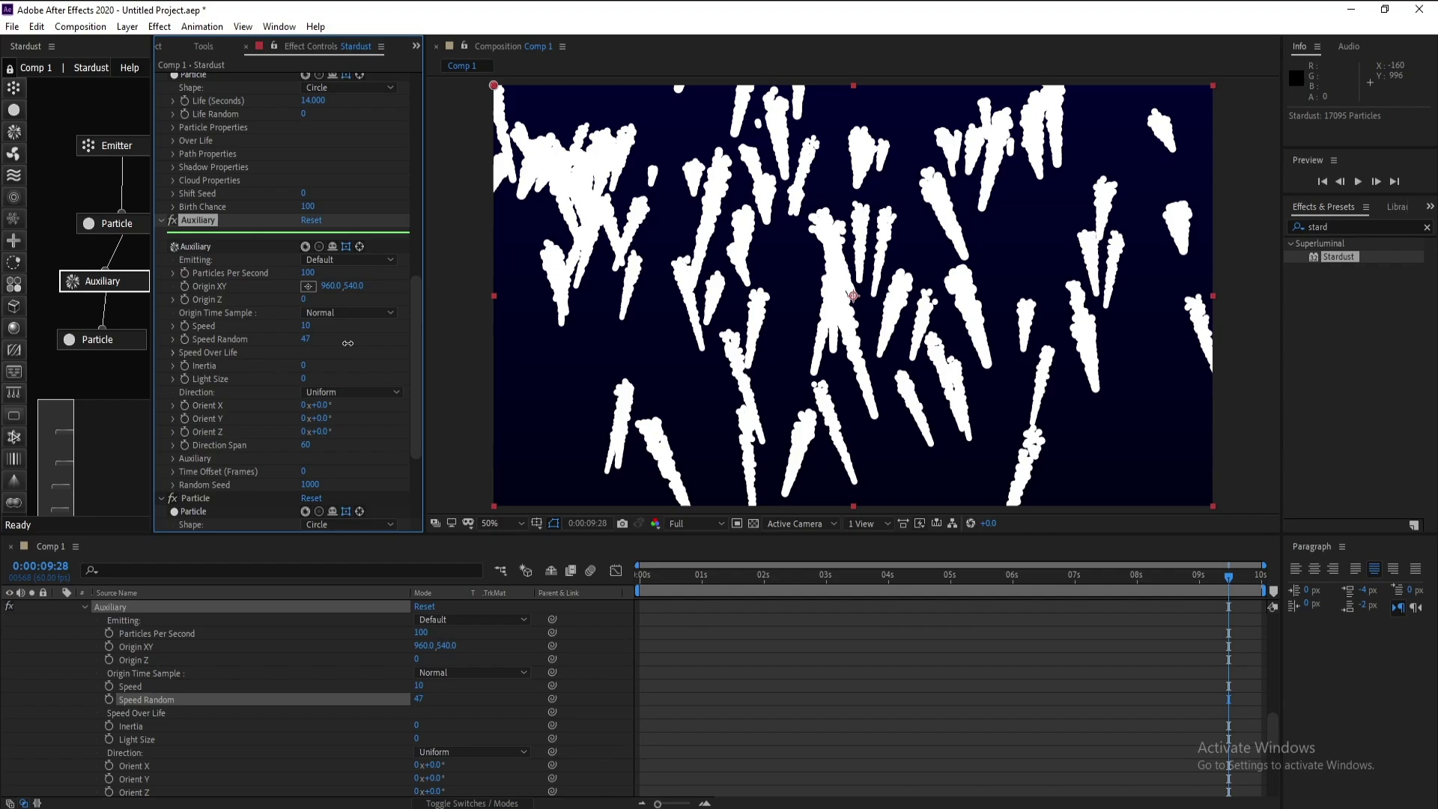
Reduce the Emitter's Direction Span to 0 so trails fall straight down.
{"action": "left_click", "coordinate": [96, 149]}
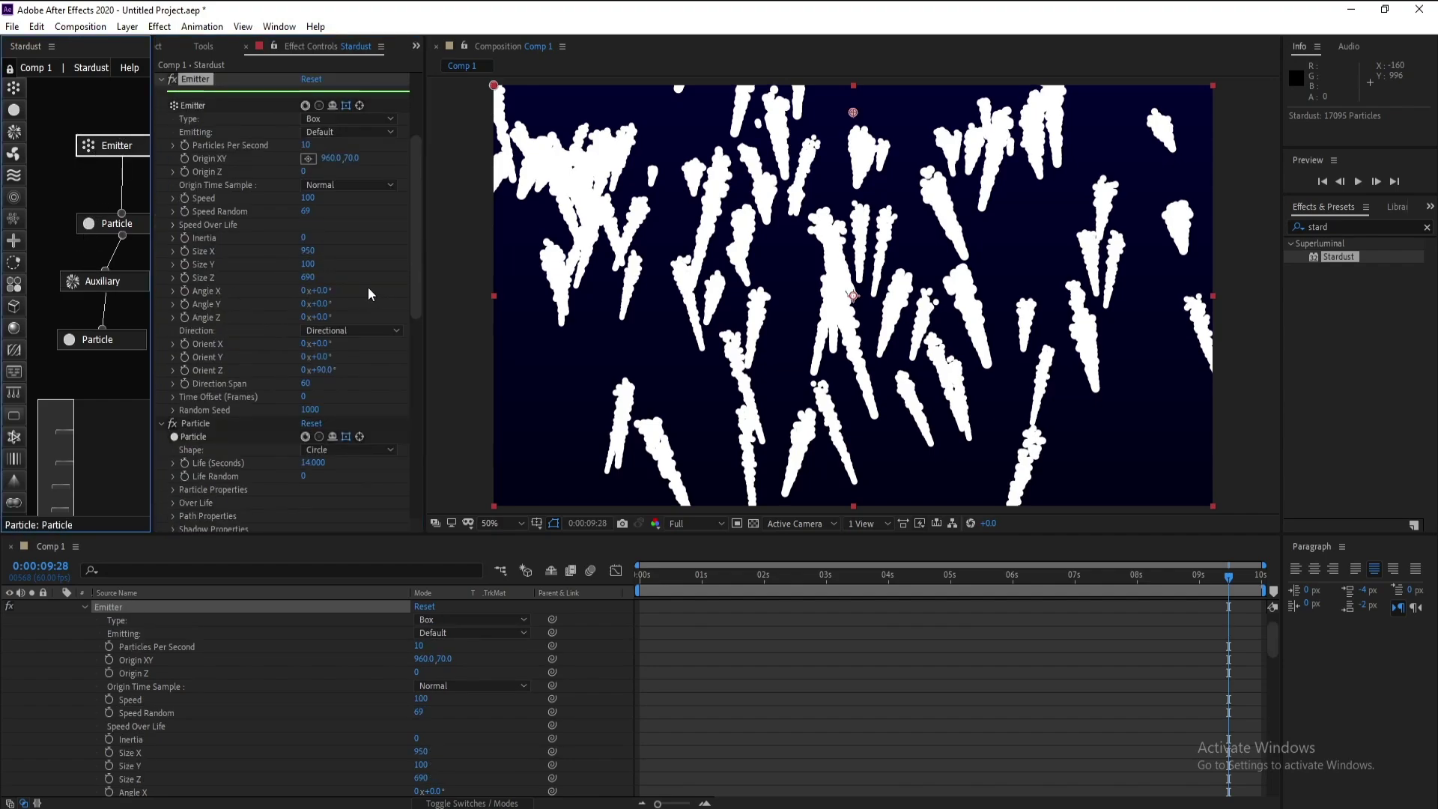
{"action": "left_click", "coordinate": [308, 383]}
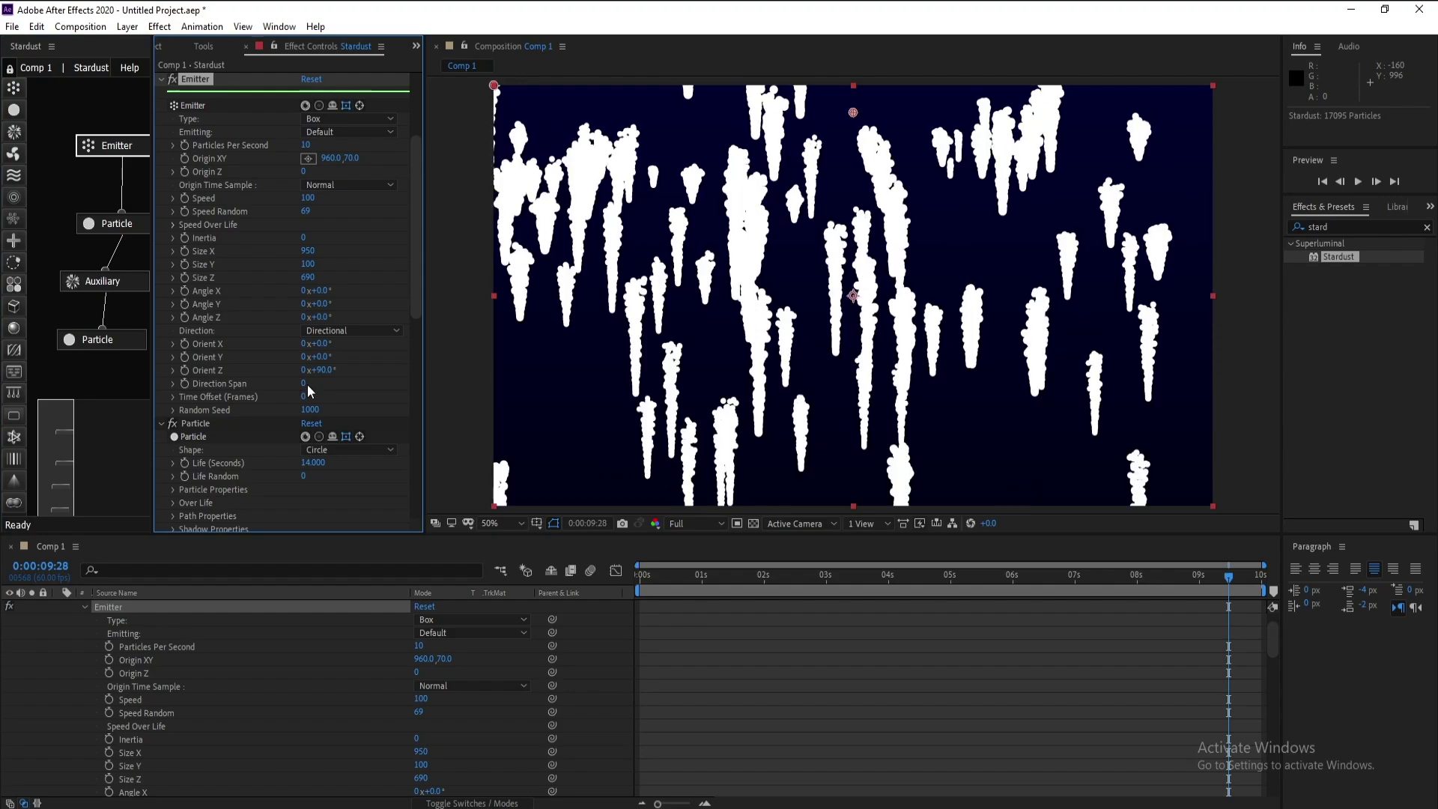
{"action": "left_click", "coordinate": [106, 287]}
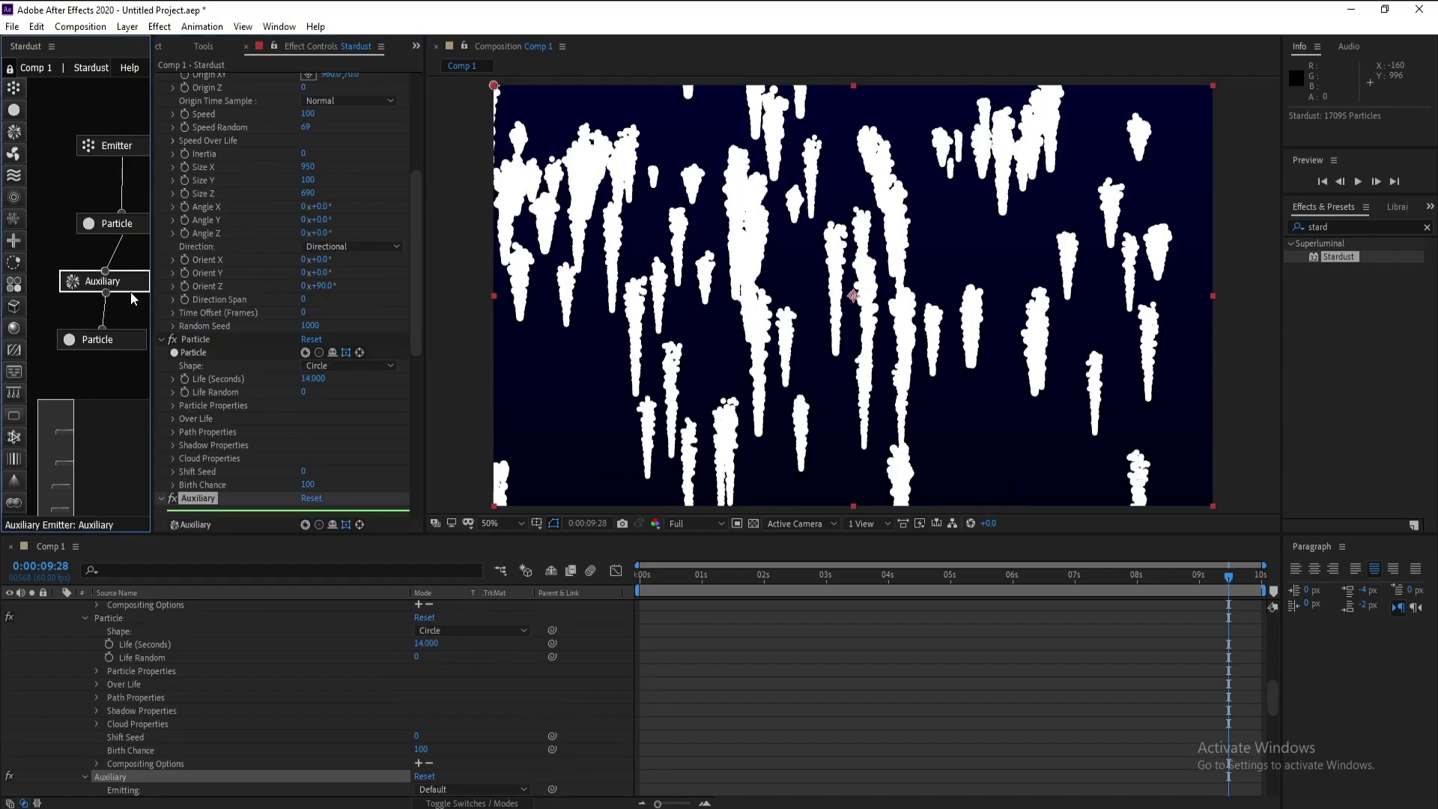
Give the second Stardust Particle a 4-second Life and a trail particle Size of 2.
{"action": "left_click", "coordinate": [108, 340]}
{"action": "scroll", "coordinate": [232, 386], "scroll_direction": "down", "scroll_amount": 3}
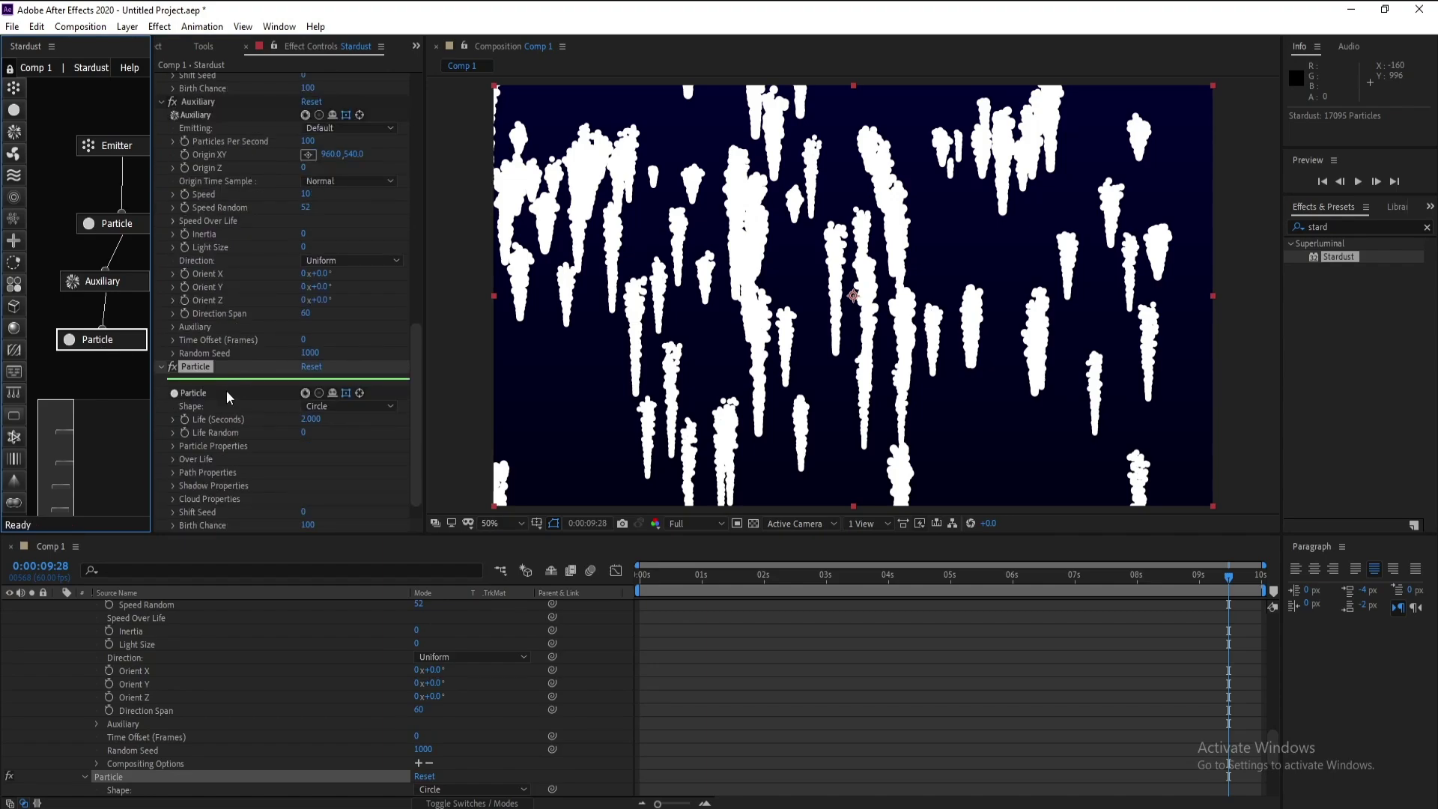
{"action": "left_click", "coordinate": [304, 419]}
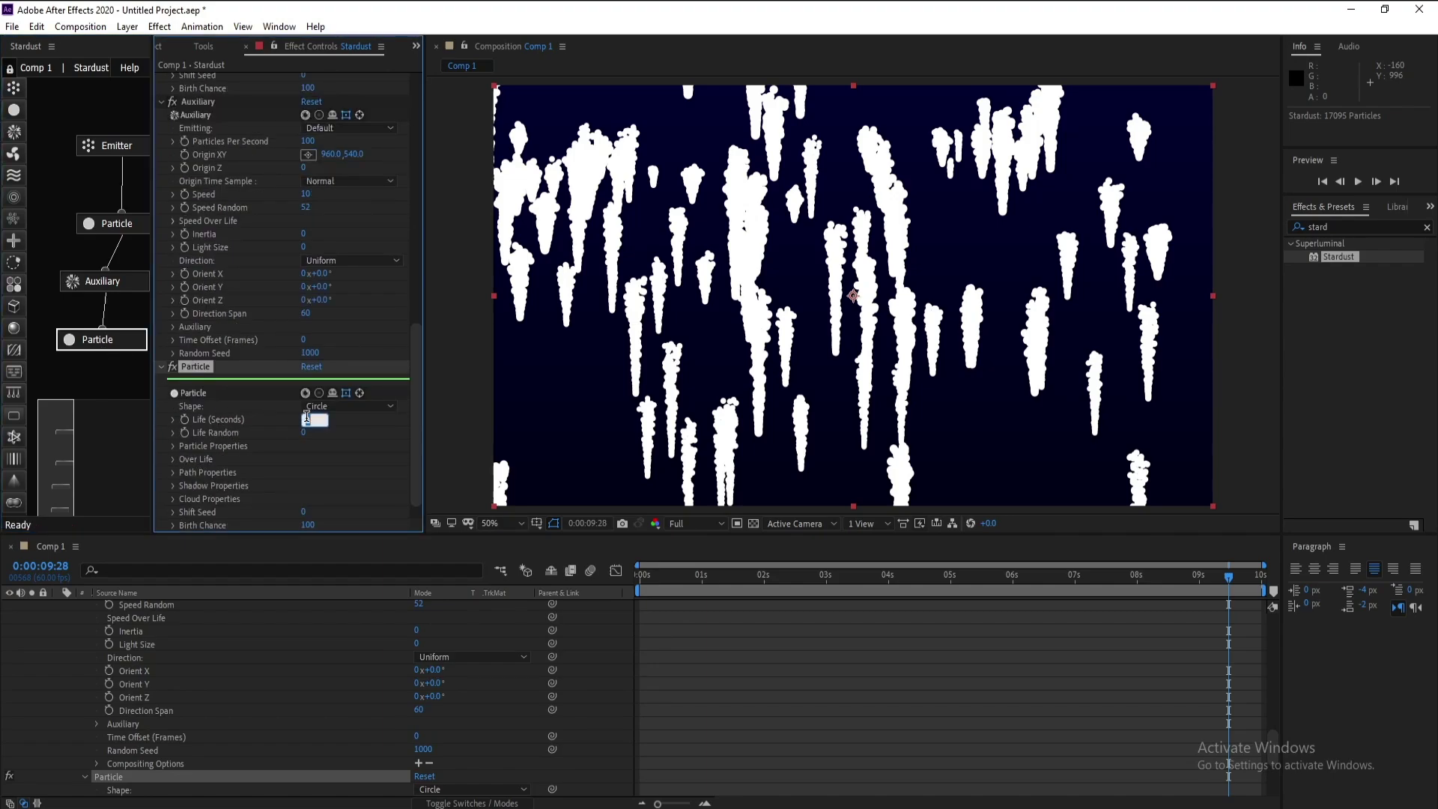
{"action": "key", "text": "Return"}
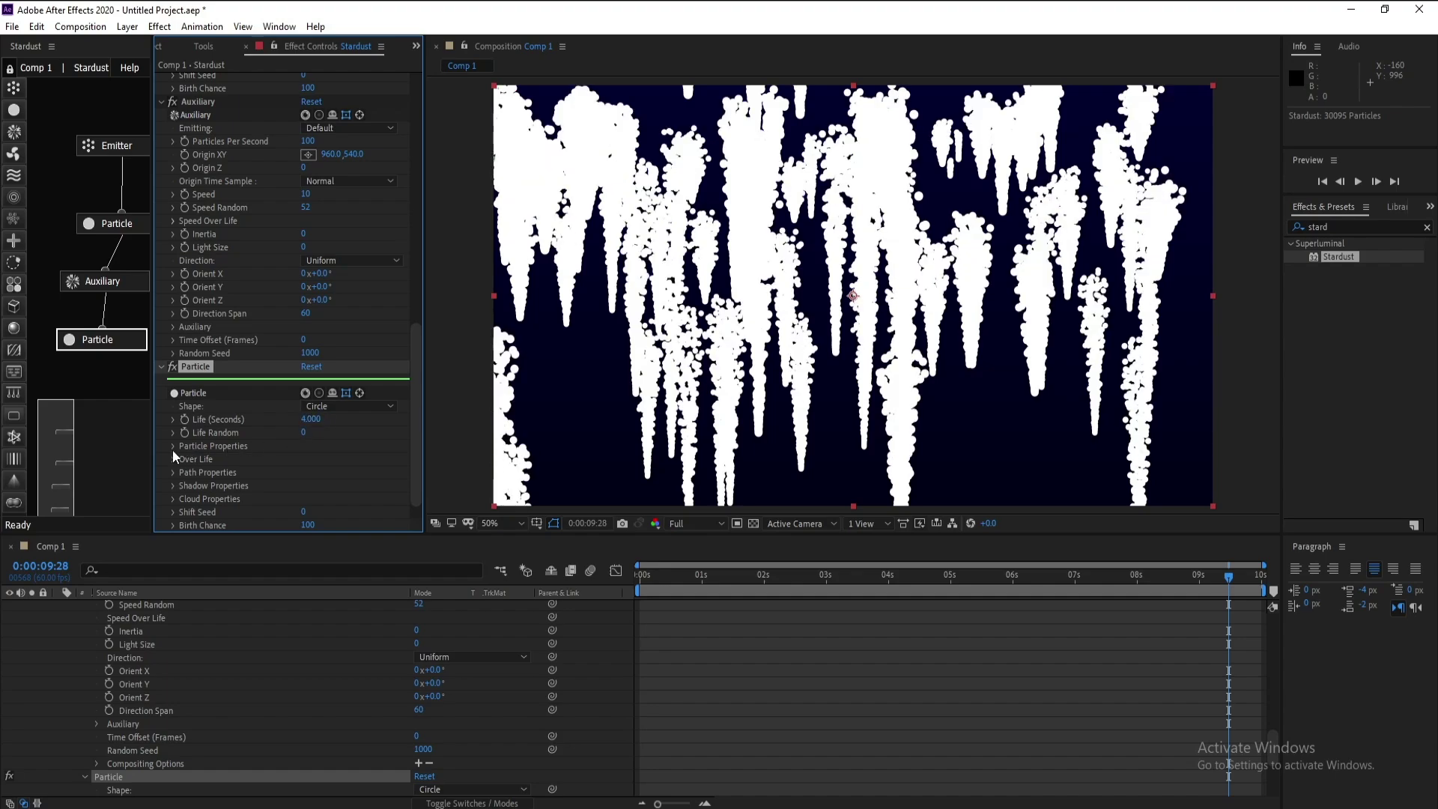
{"action": "left_click", "coordinate": [172, 446]}
{"action": "scroll", "coordinate": [410, 312], "scroll_direction": "down", "scroll_amount": 2}
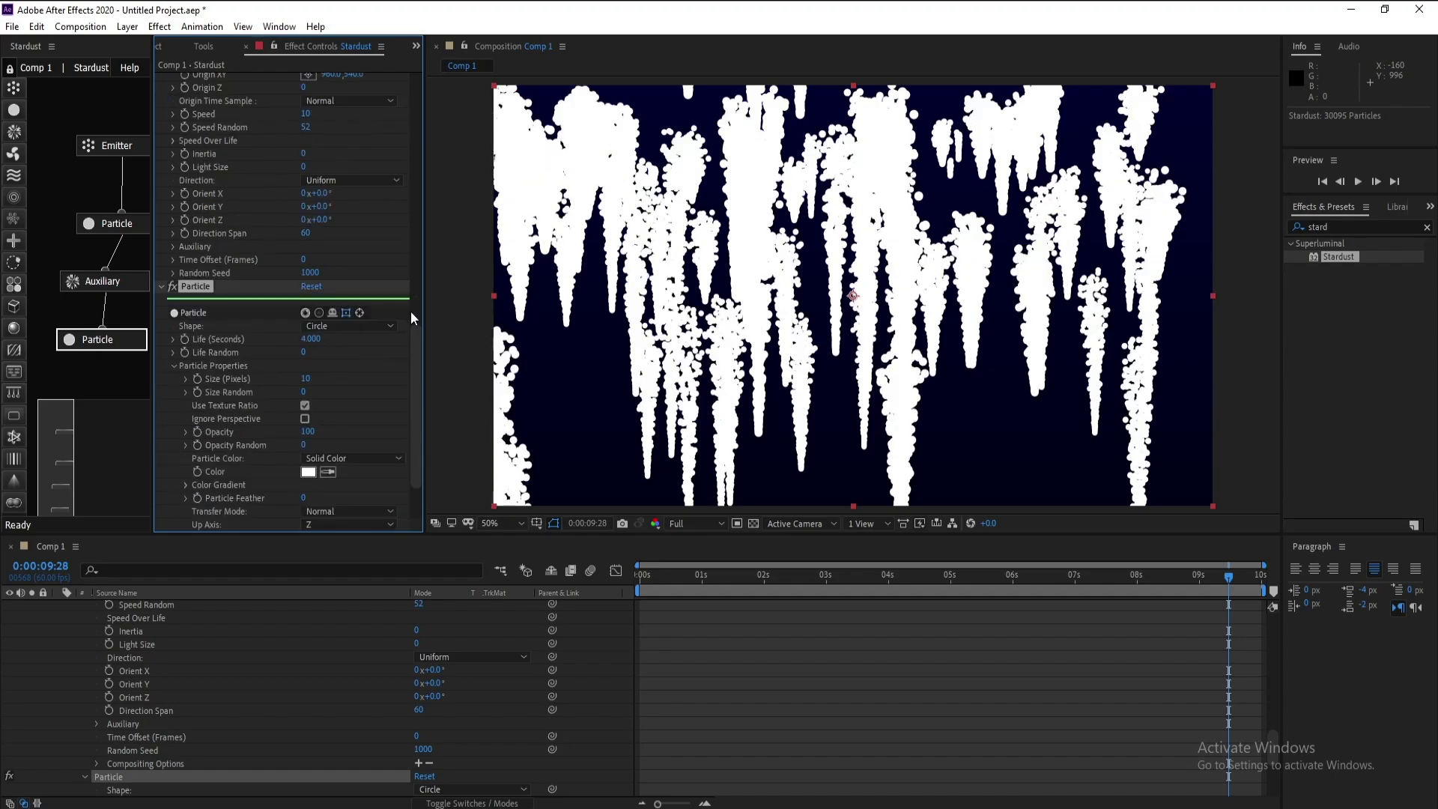
{"action": "left_click", "coordinate": [305, 378]}
{"action": "type", "text": "2"}
{"action": "key", "text": "Return"}
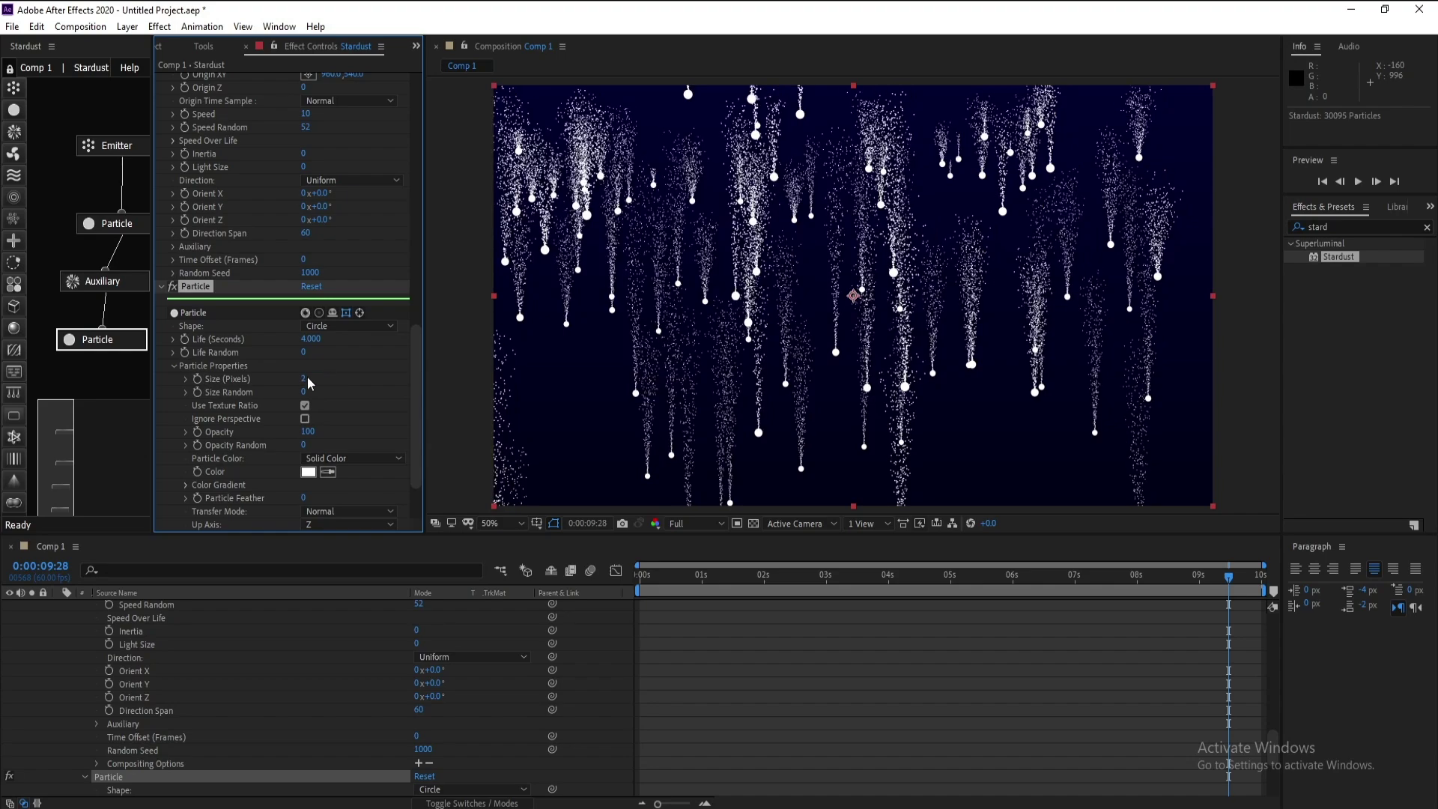
Set the first Particle's Size to 3 pixels and scrub the timeline to preview the streaks.
{"action": "left_click", "coordinate": [120, 229]}
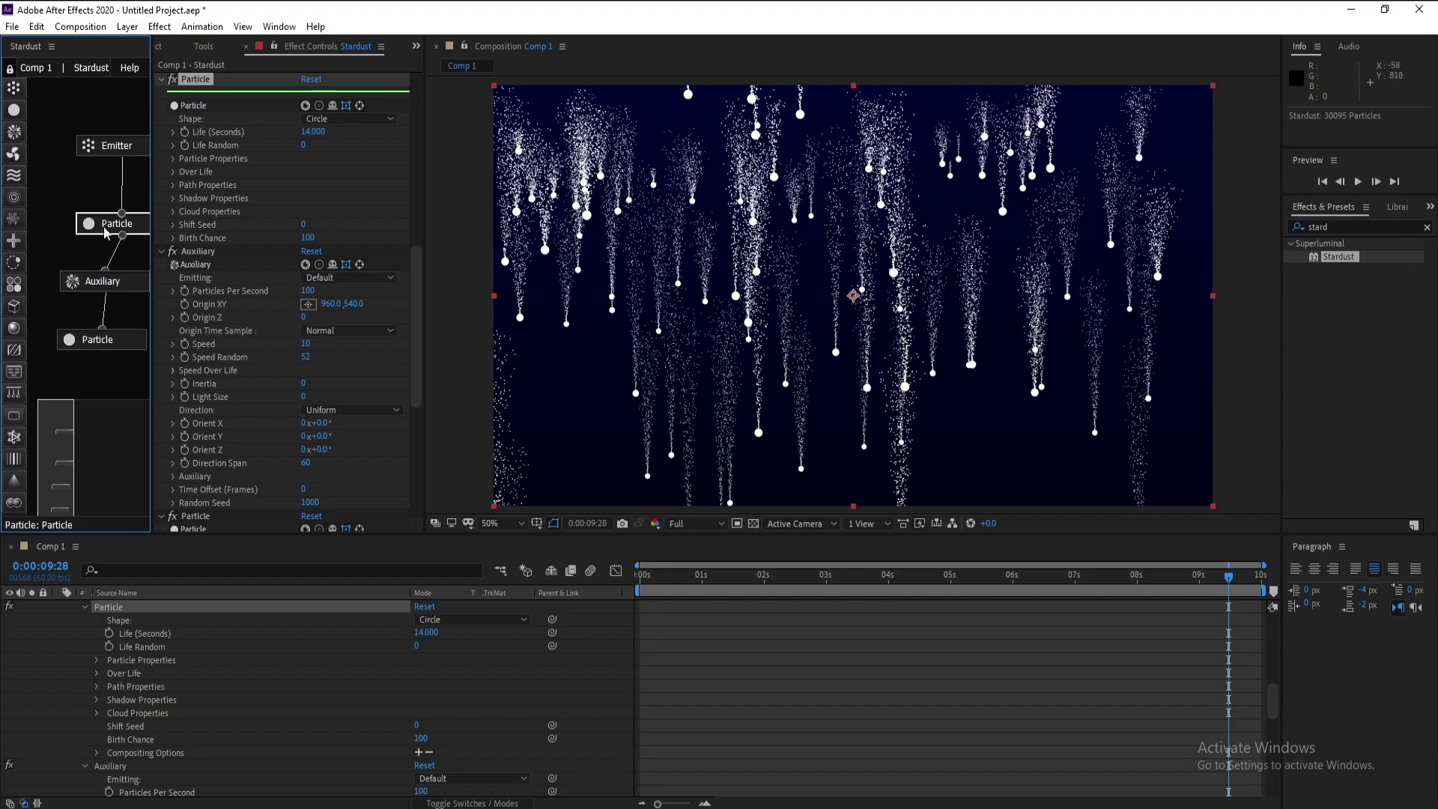
{"action": "left_click", "coordinate": [171, 164]}
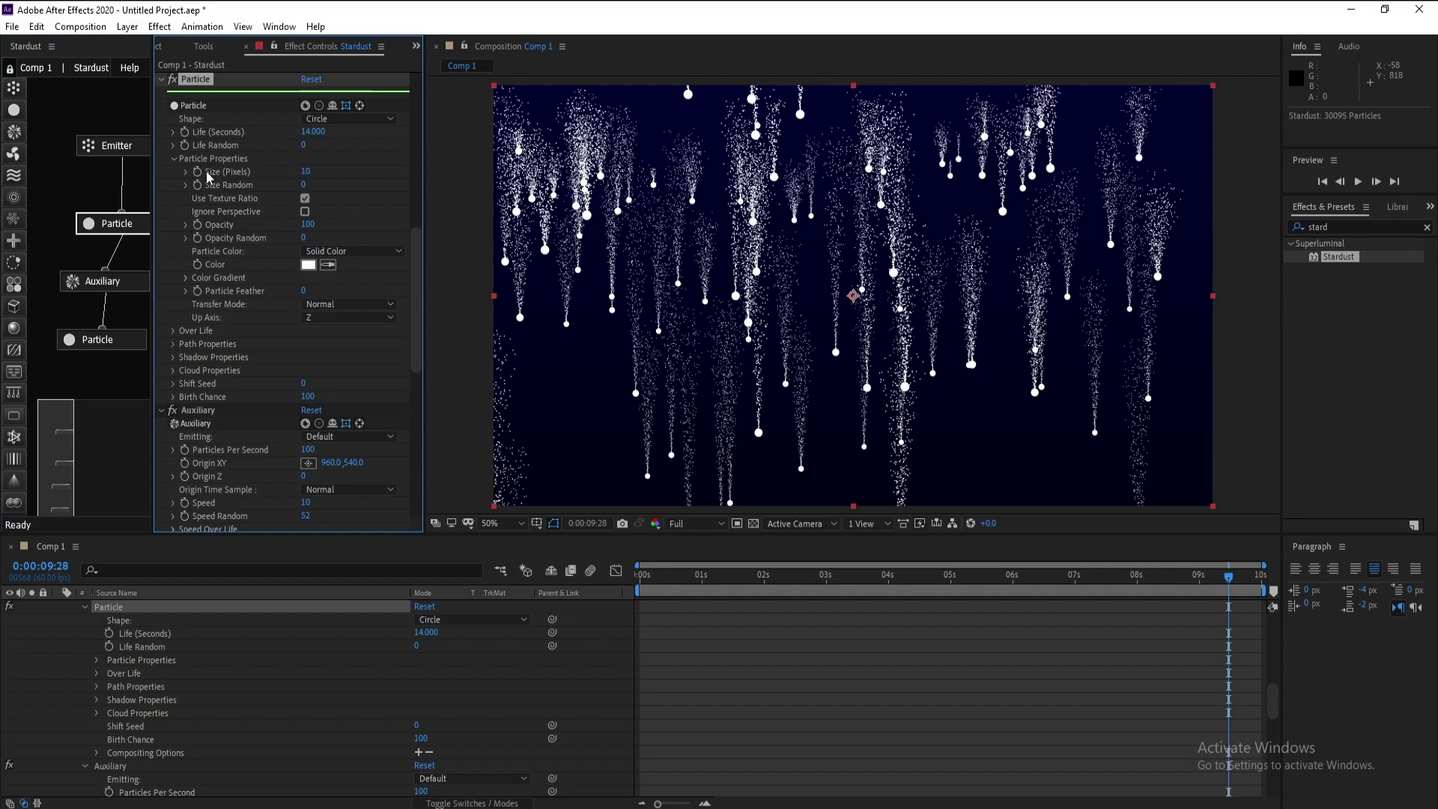
{"action": "left_click", "coordinate": [305, 171]}
{"action": "type", "text": "3"}
{"action": "key", "text": "Return"}
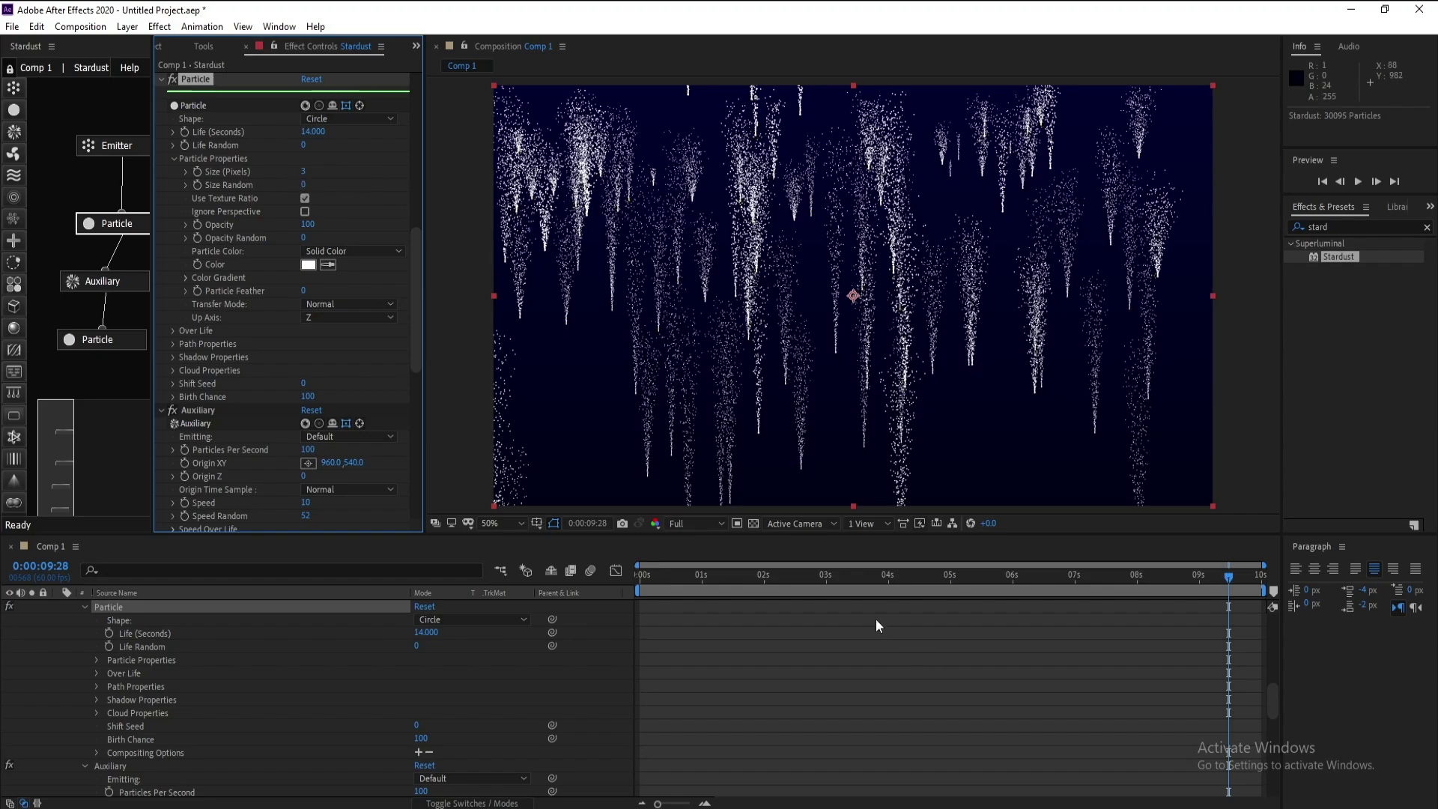
{"action": "left_click", "coordinate": [875, 583]}
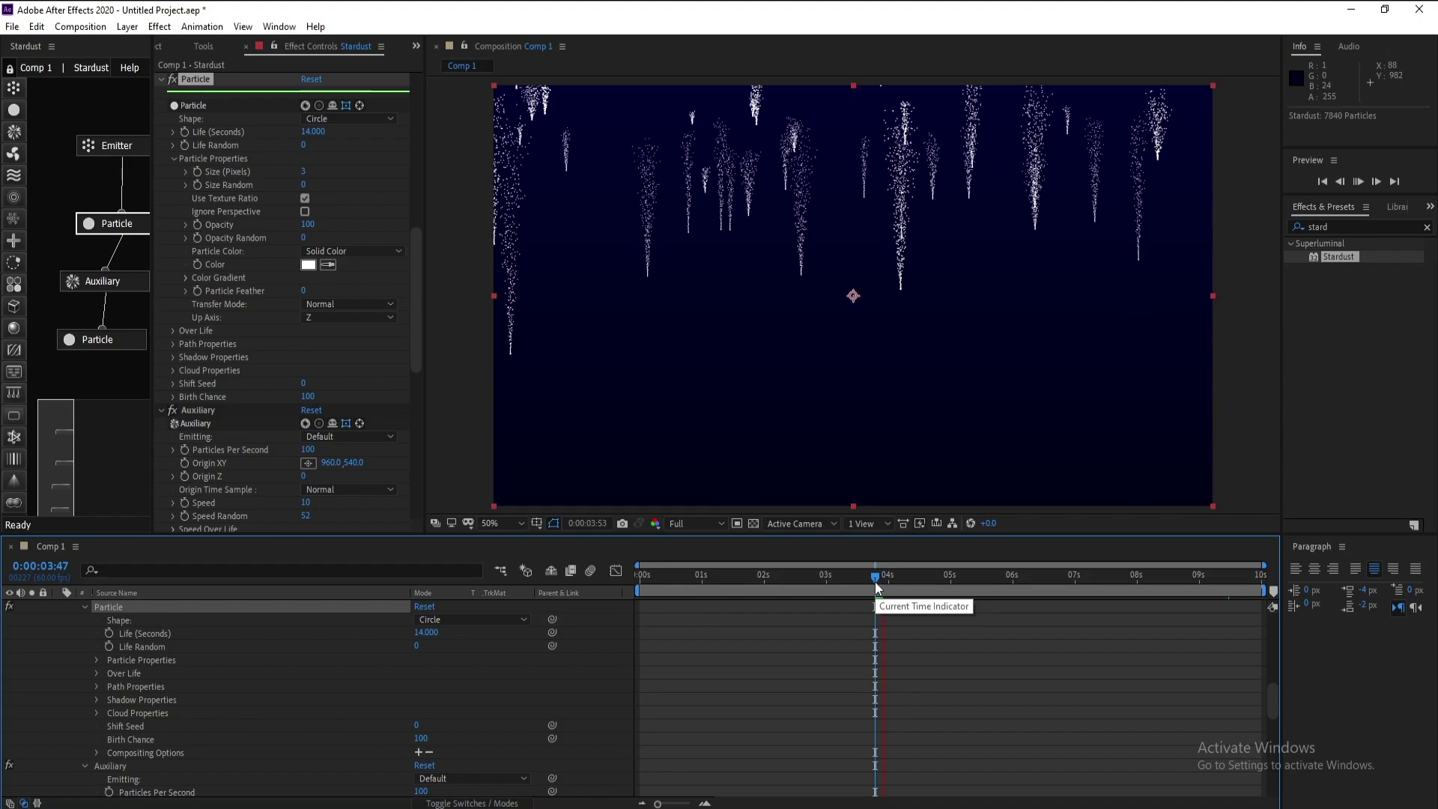
{"action": "left_click_drag", "start_coordinate": [875, 589], "coordinate": [1200, 596]}
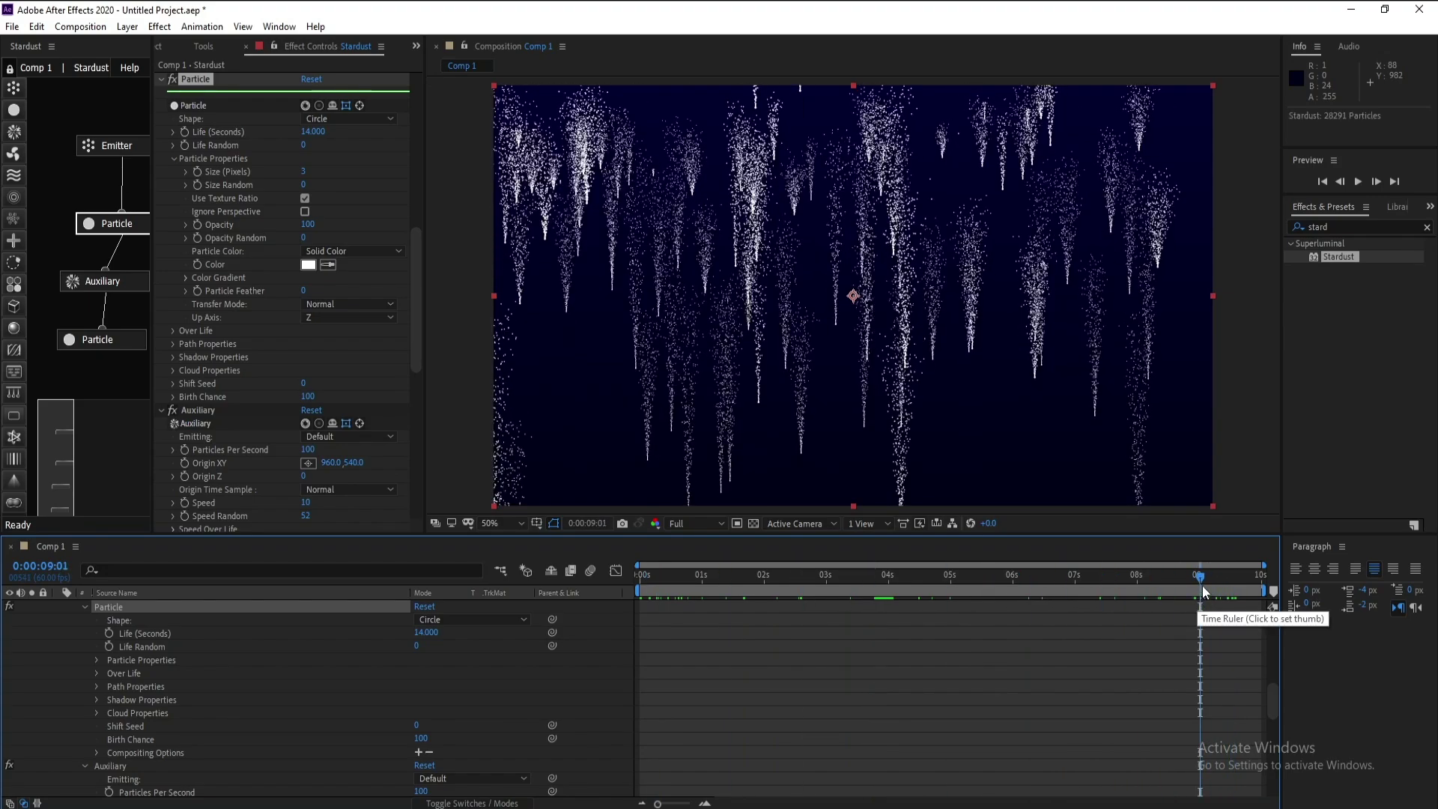
Apply the Random 03 preset to the second Particle's Size Over Life curve.
{"action": "left_click", "coordinate": [119, 342]}
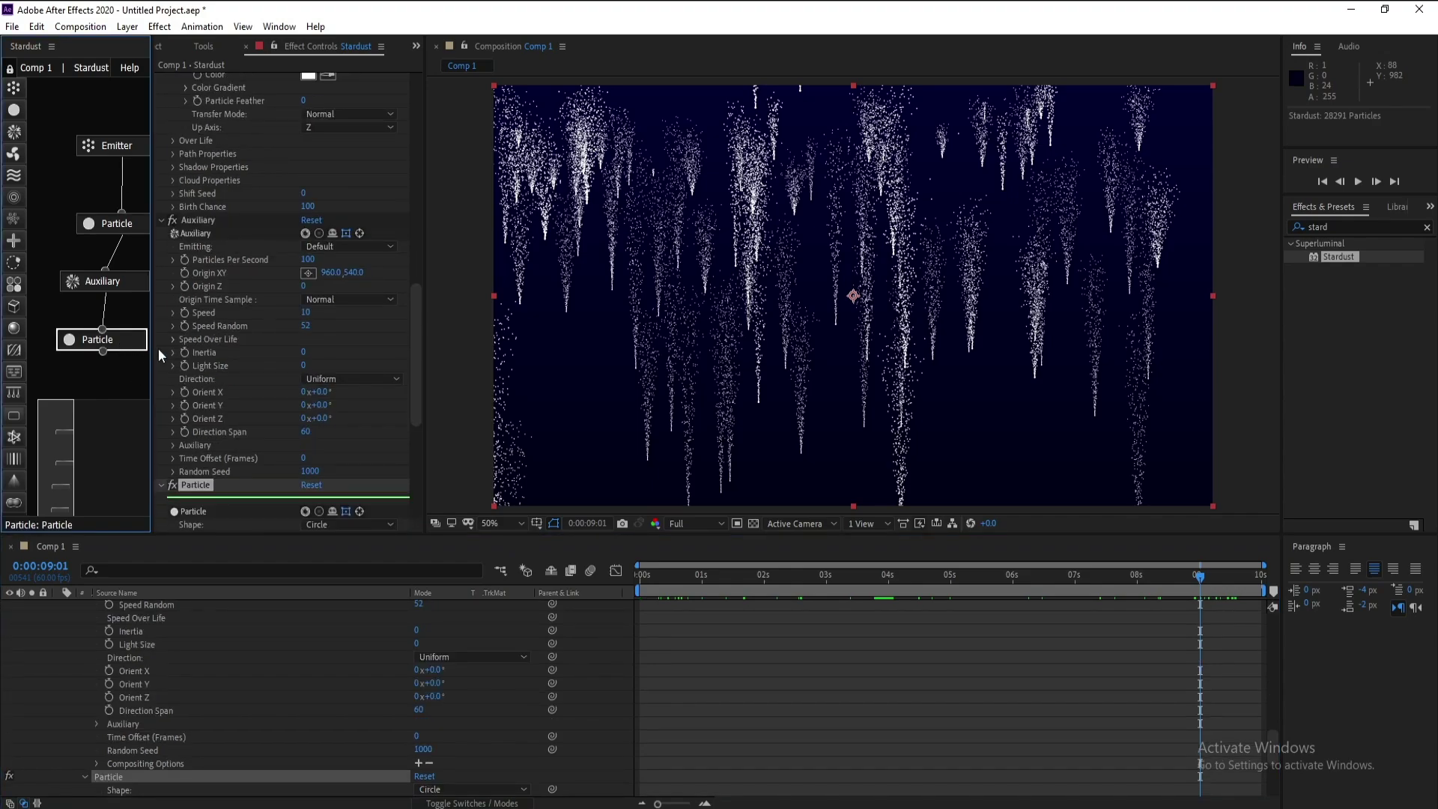
{"action": "scroll", "coordinate": [259, 370], "scroll_direction": "down", "scroll_amount": 3}
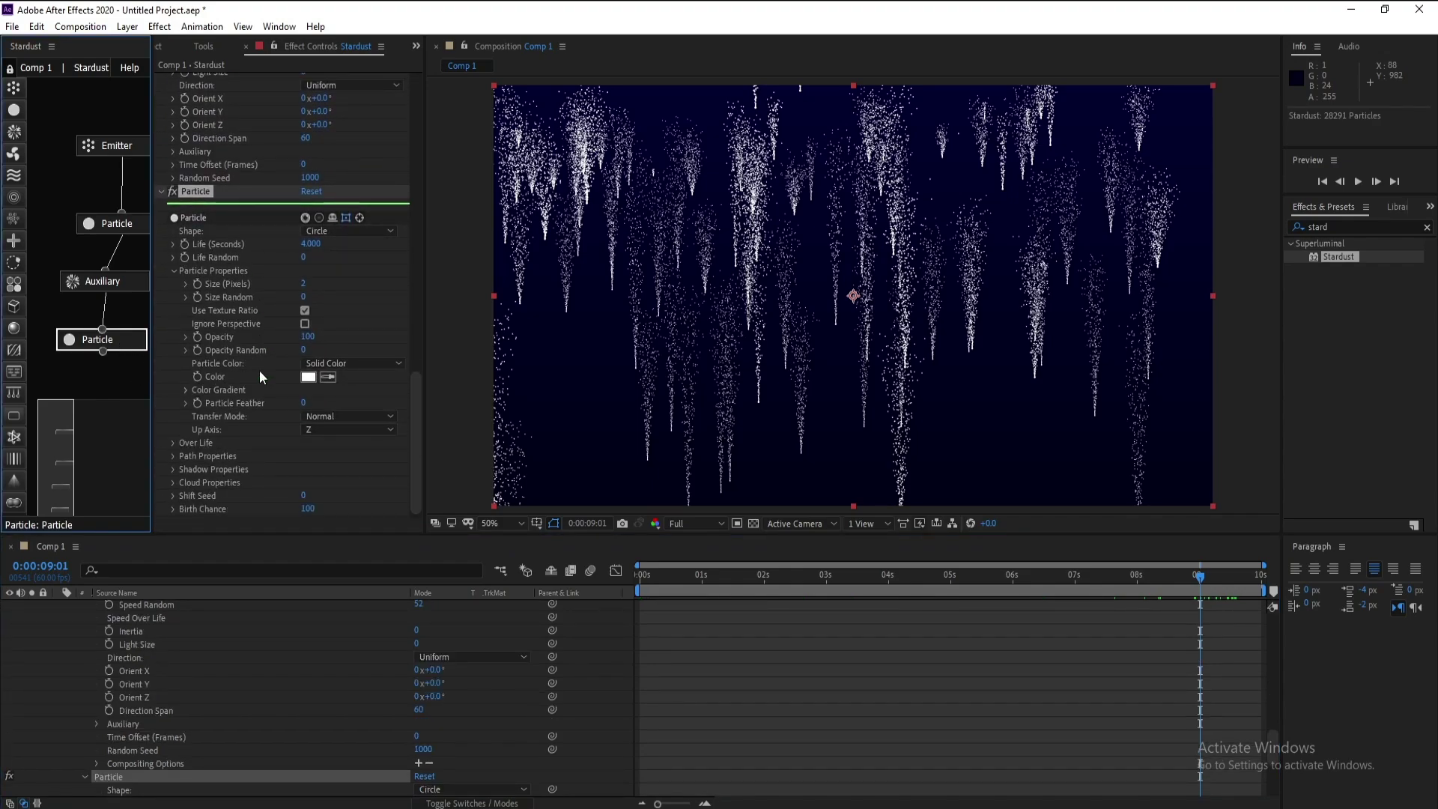
{"action": "left_click", "coordinate": [172, 444]}
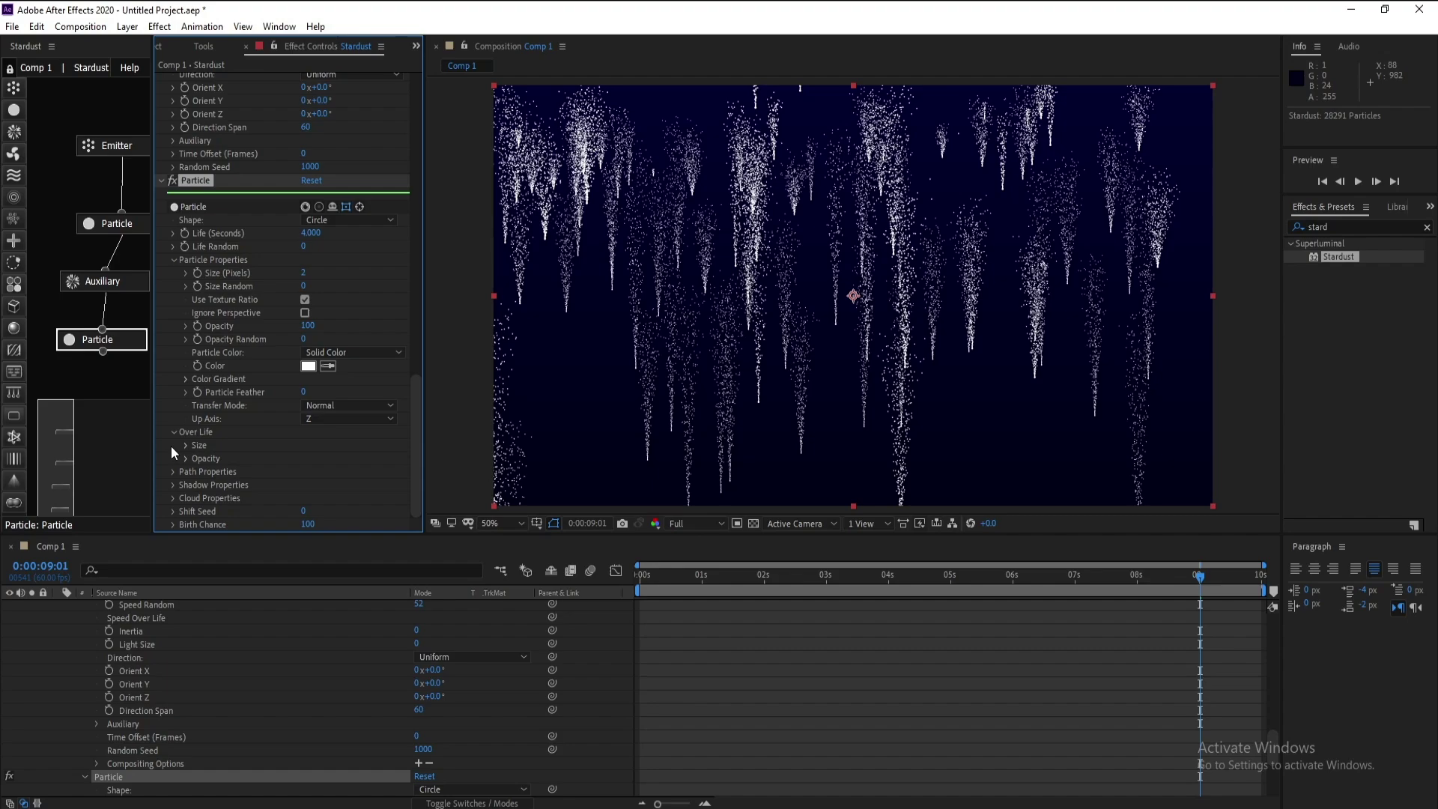
{"action": "left_click", "coordinate": [186, 447]}
{"action": "scroll", "coordinate": [318, 476], "scroll_direction": "down", "scroll_amount": 2}
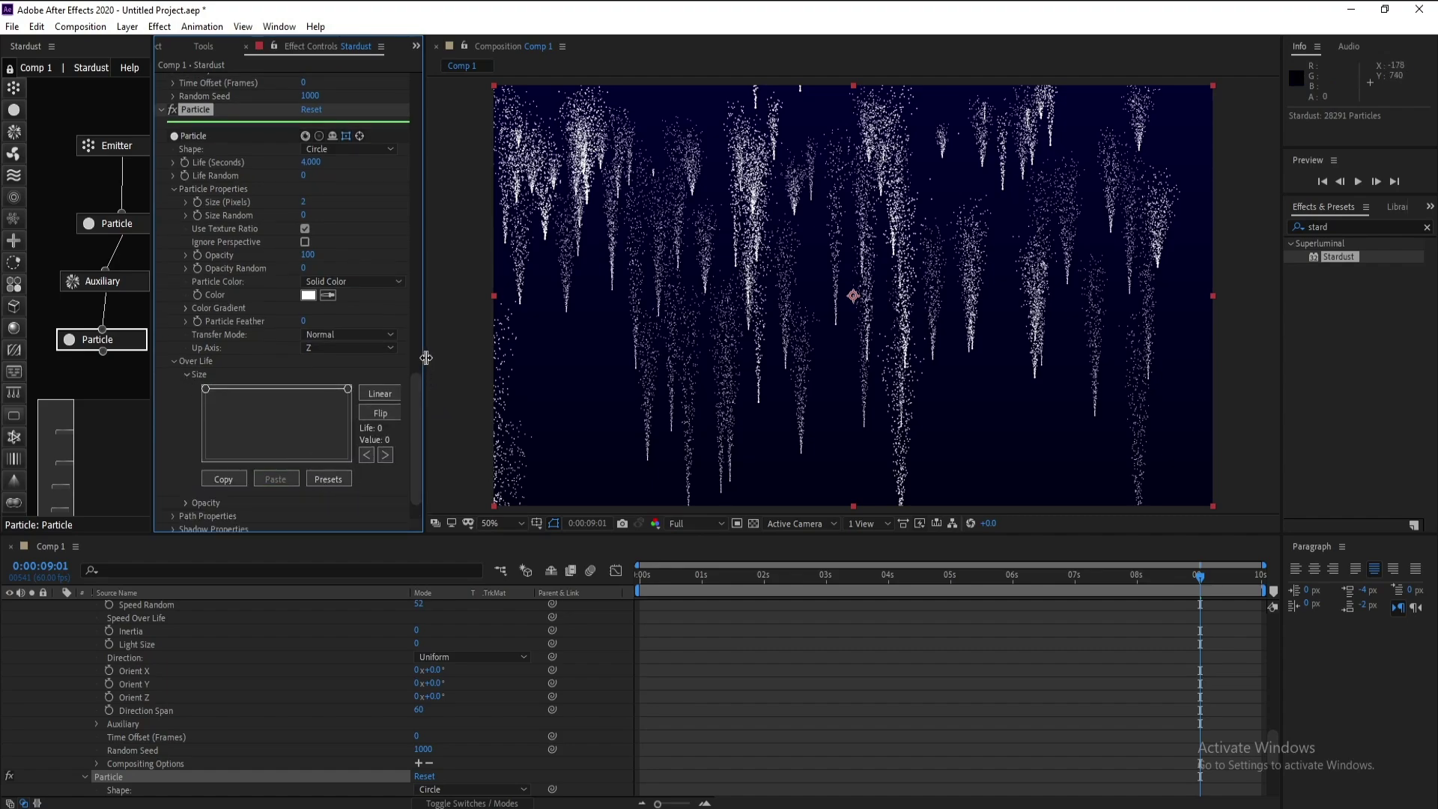
{"action": "left_click_drag", "start_coordinate": [423, 358], "coordinate": [484, 363]}
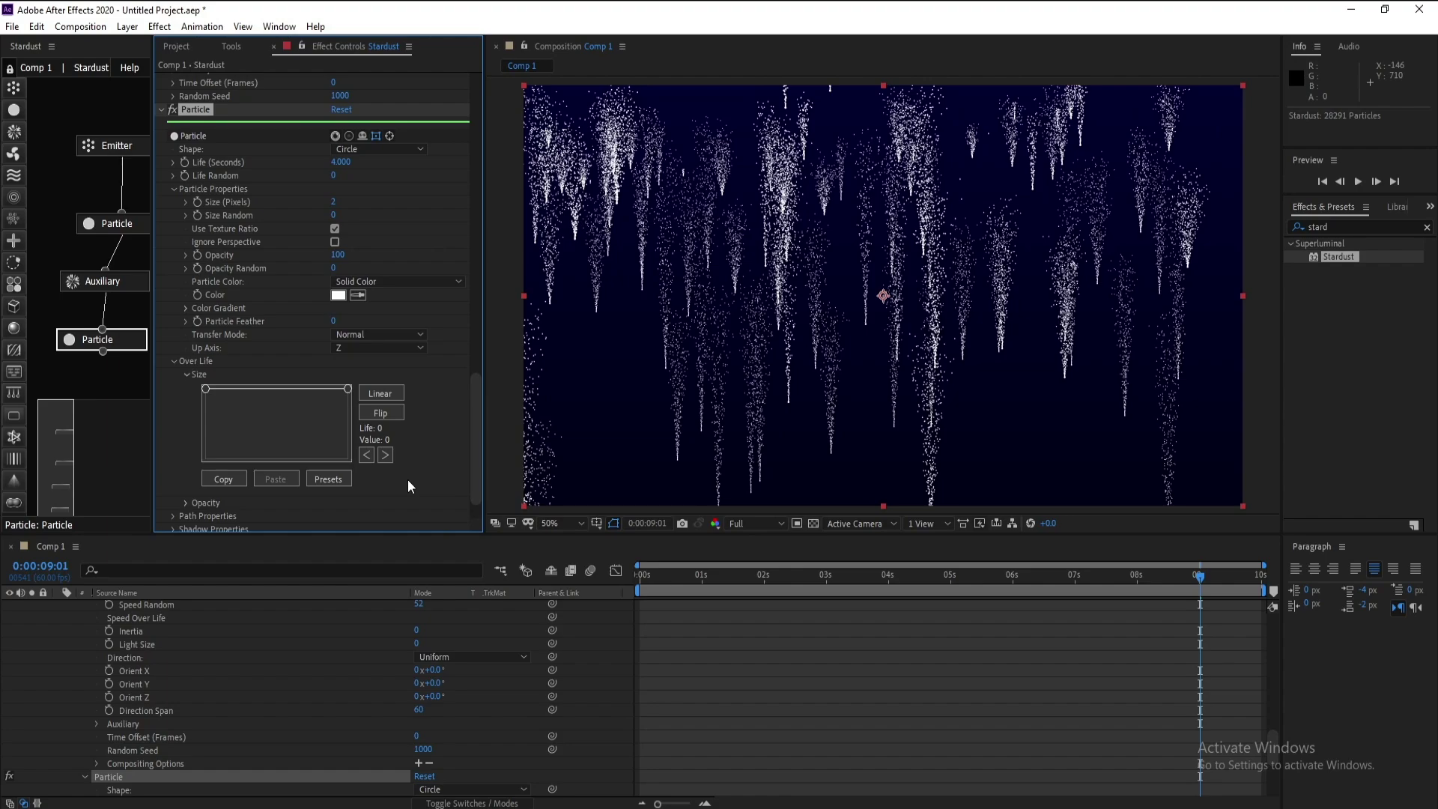
{"action": "left_click", "coordinate": [329, 478]}
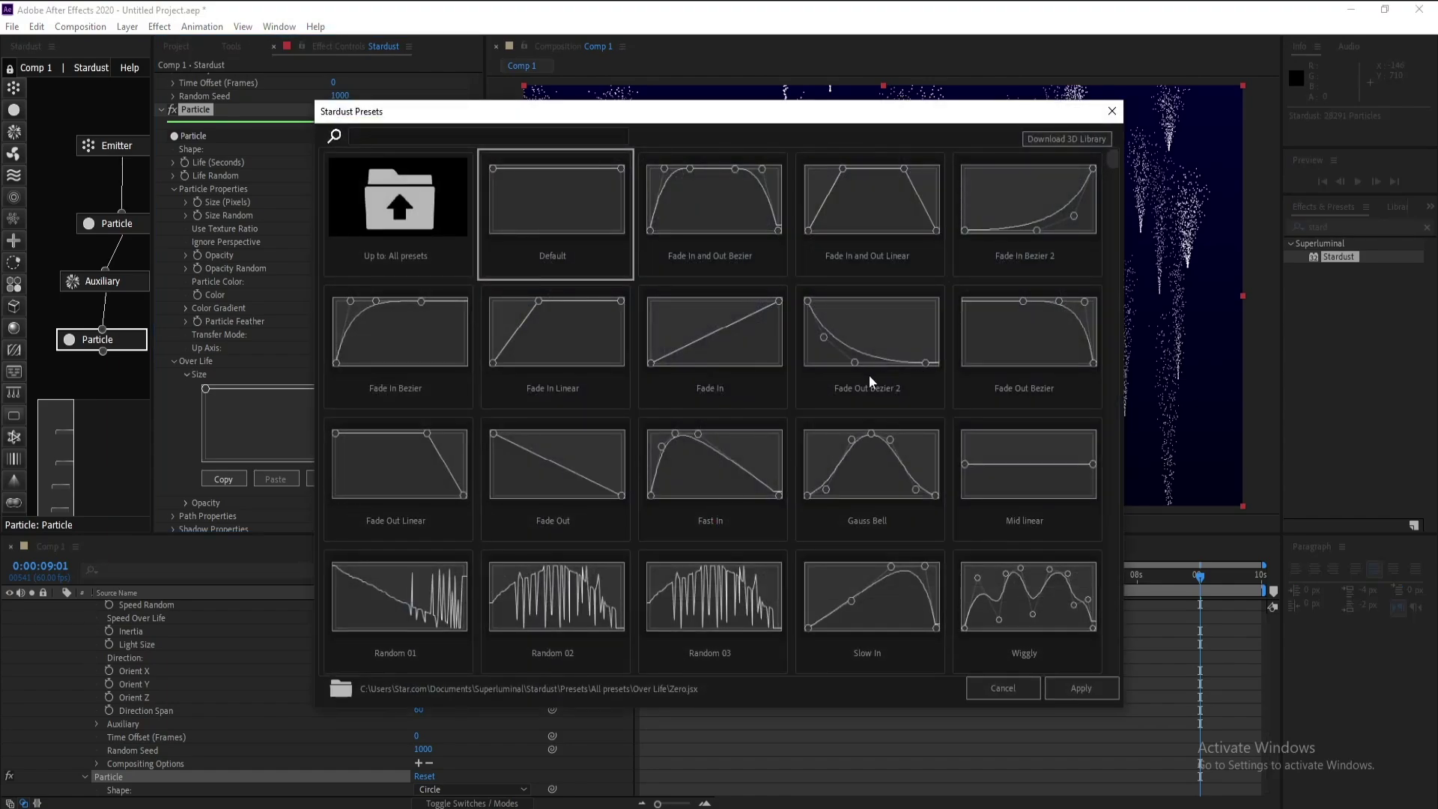
{"action": "left_click", "coordinate": [709, 590]}
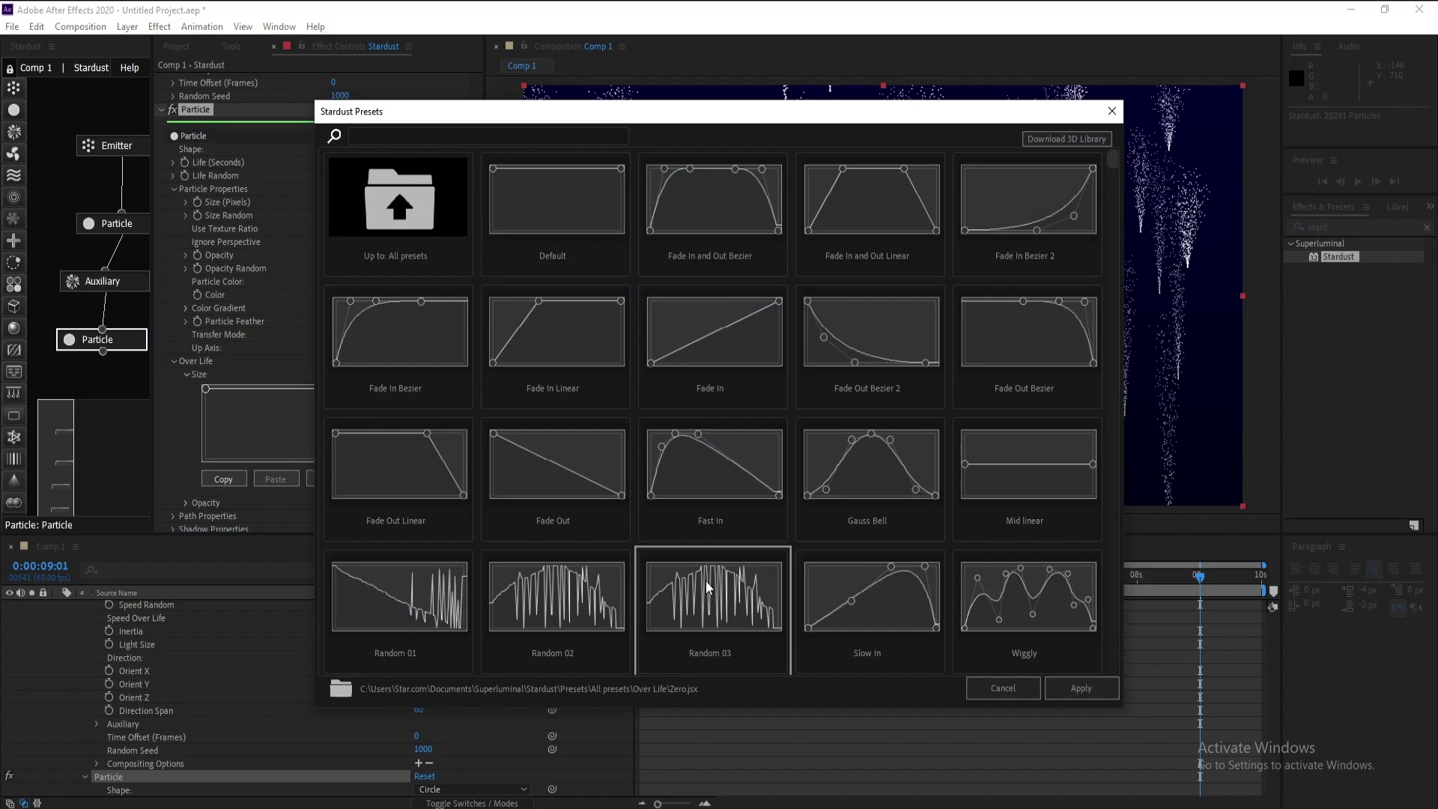
{"action": "left_click", "coordinate": [1095, 691]}
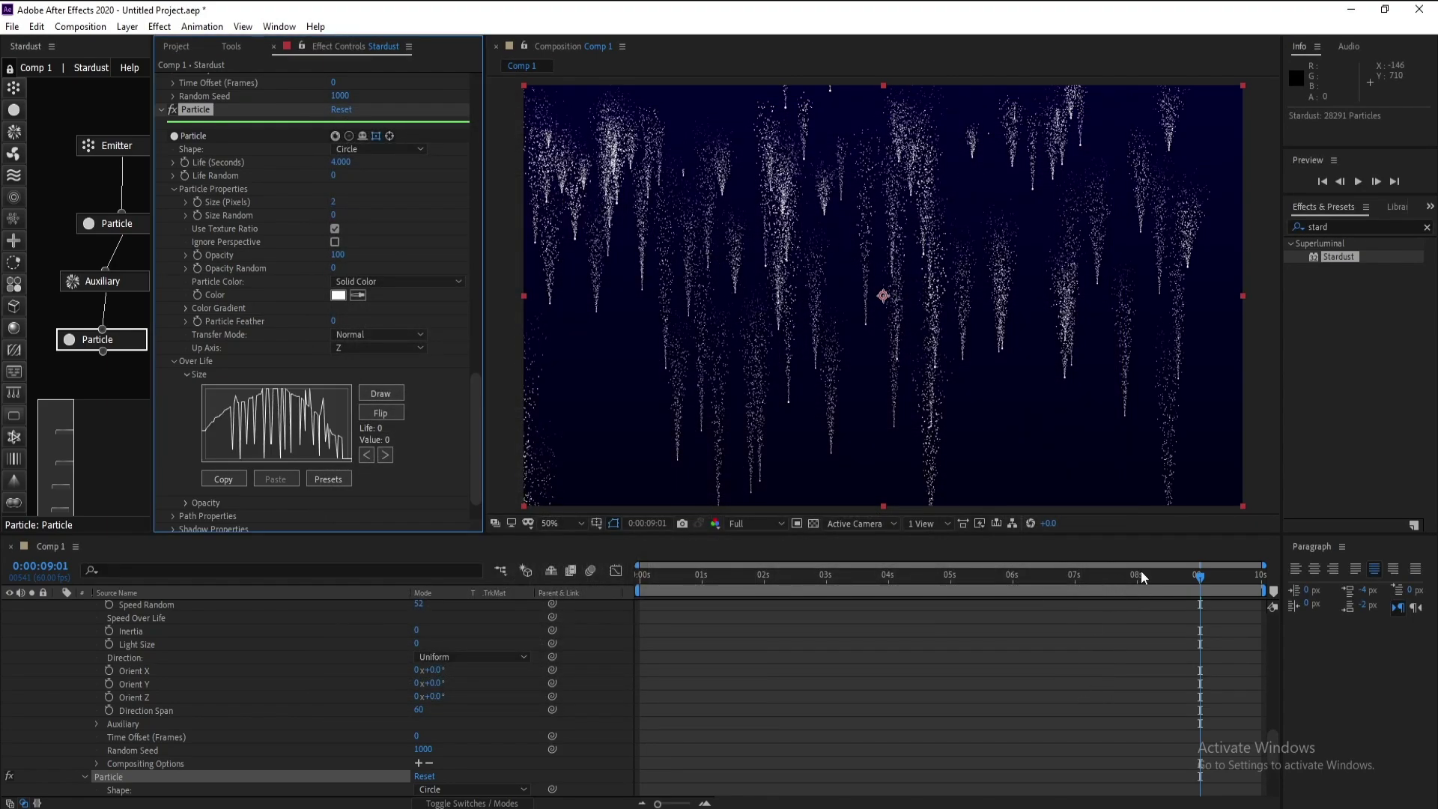
{"action": "mouse_move", "coordinate": [1199, 577]}
{"action": "left_mouse_down"}
{"action": "mouse_move", "coordinate": [725, 583]}
{"action": "mouse_move", "coordinate": [1267, 589]}
{"action": "left_mouse_up"}
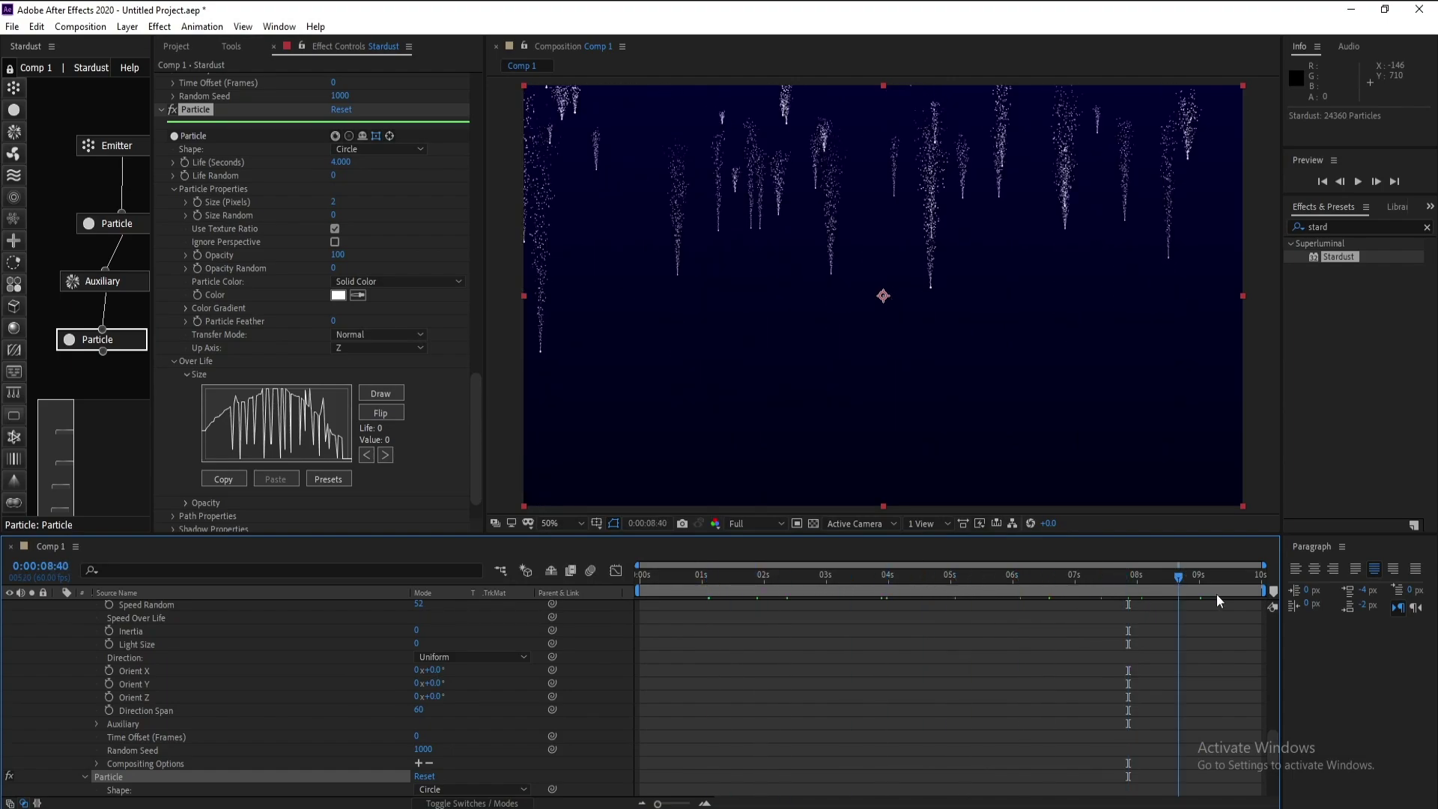
Try Color Over Life and Random From Gradient particle colour, then revert to Solid Color.
{"action": "left_click", "coordinate": [400, 286]}
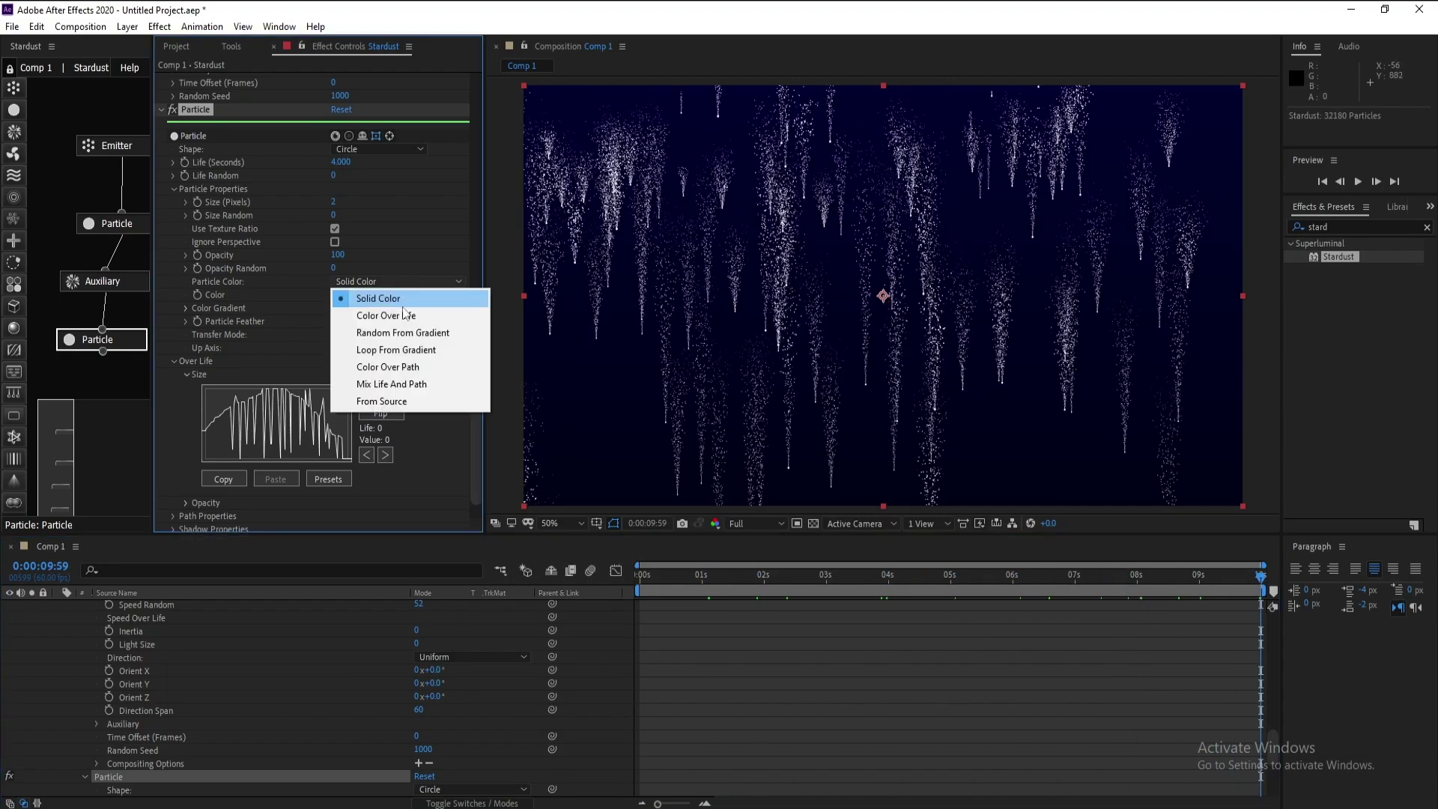
{"action": "left_click", "coordinate": [402, 316]}
{"action": "left_click", "coordinate": [394, 283]}
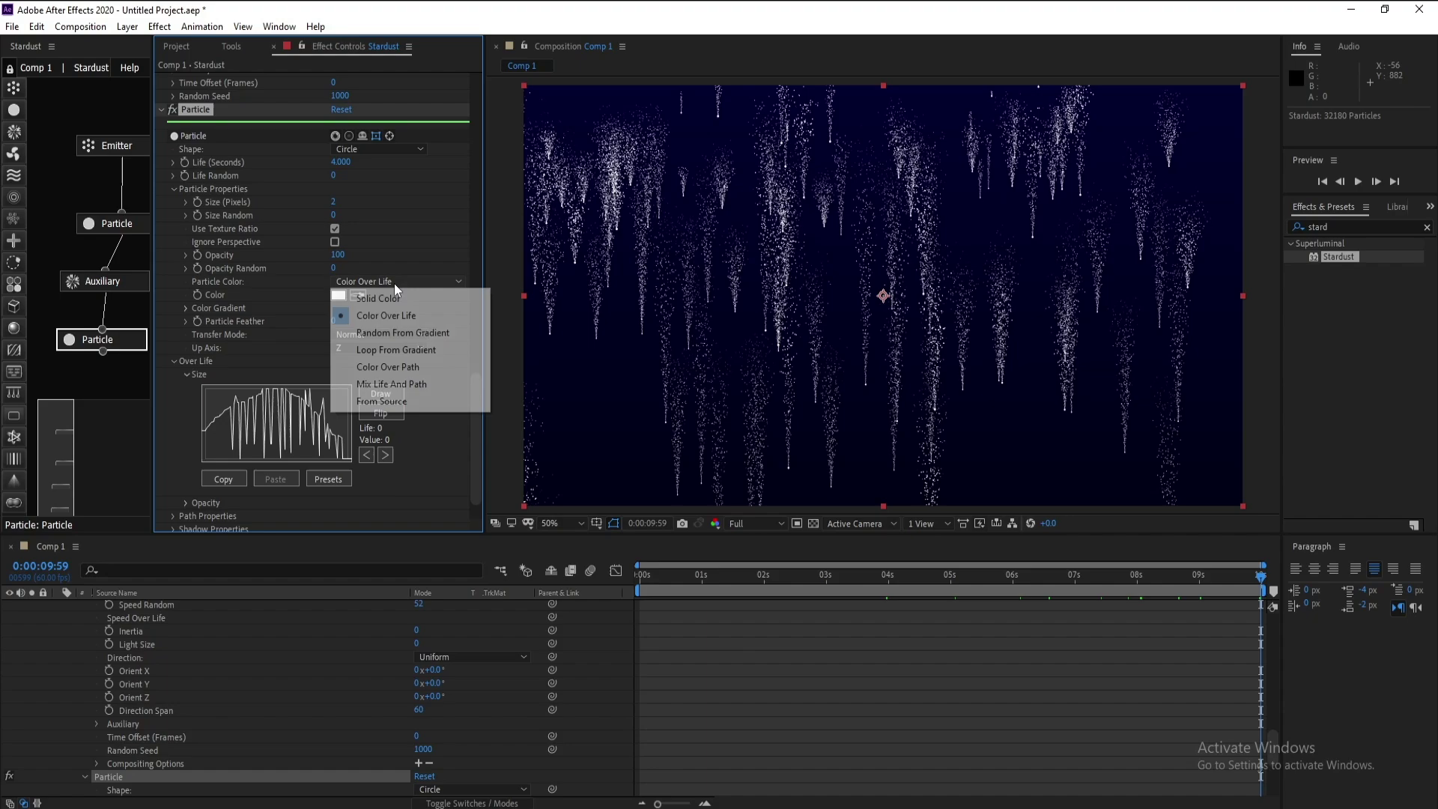
{"action": "left_click", "coordinate": [401, 334]}
{"action": "left_click", "coordinate": [398, 282]}
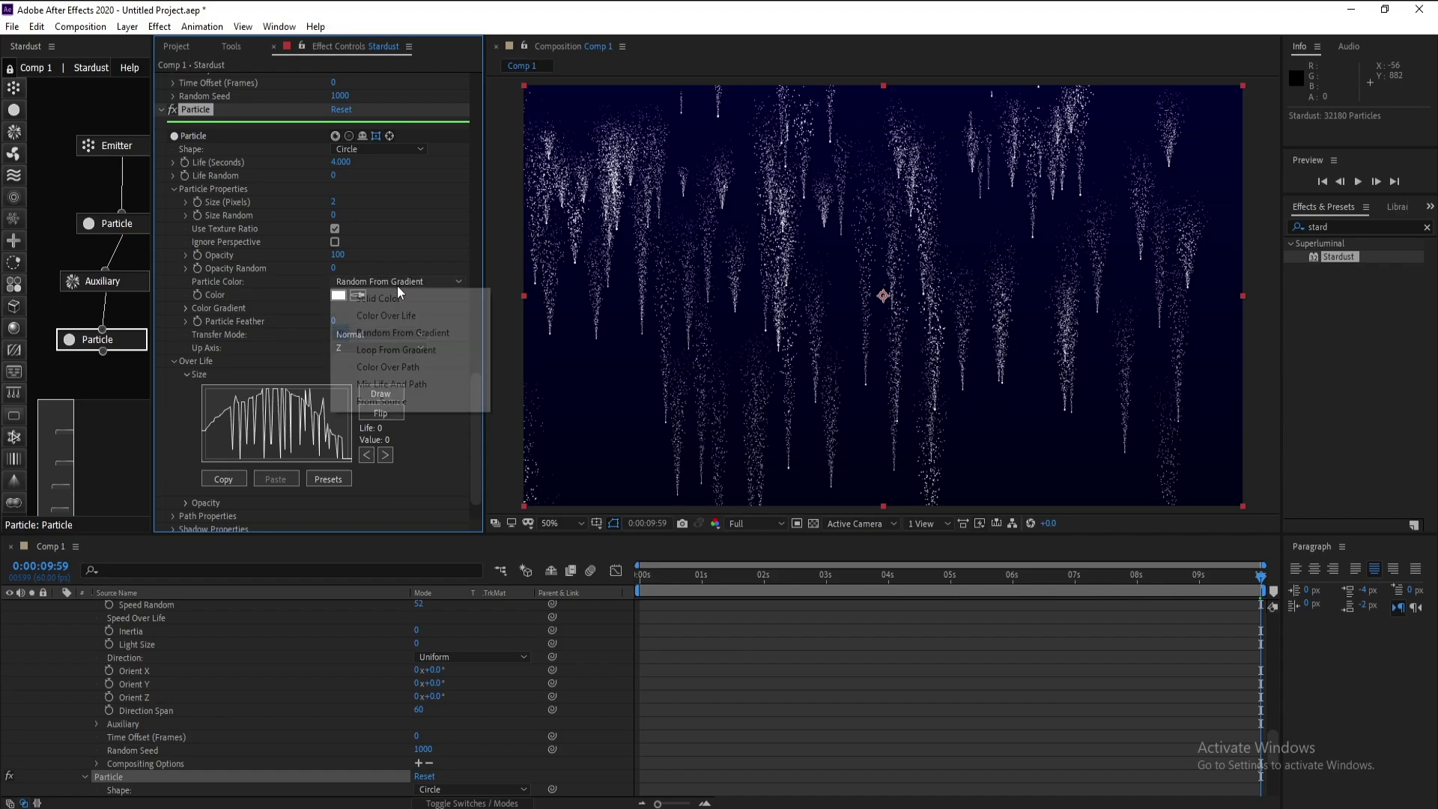
{"action": "left_click", "coordinate": [401, 290]}
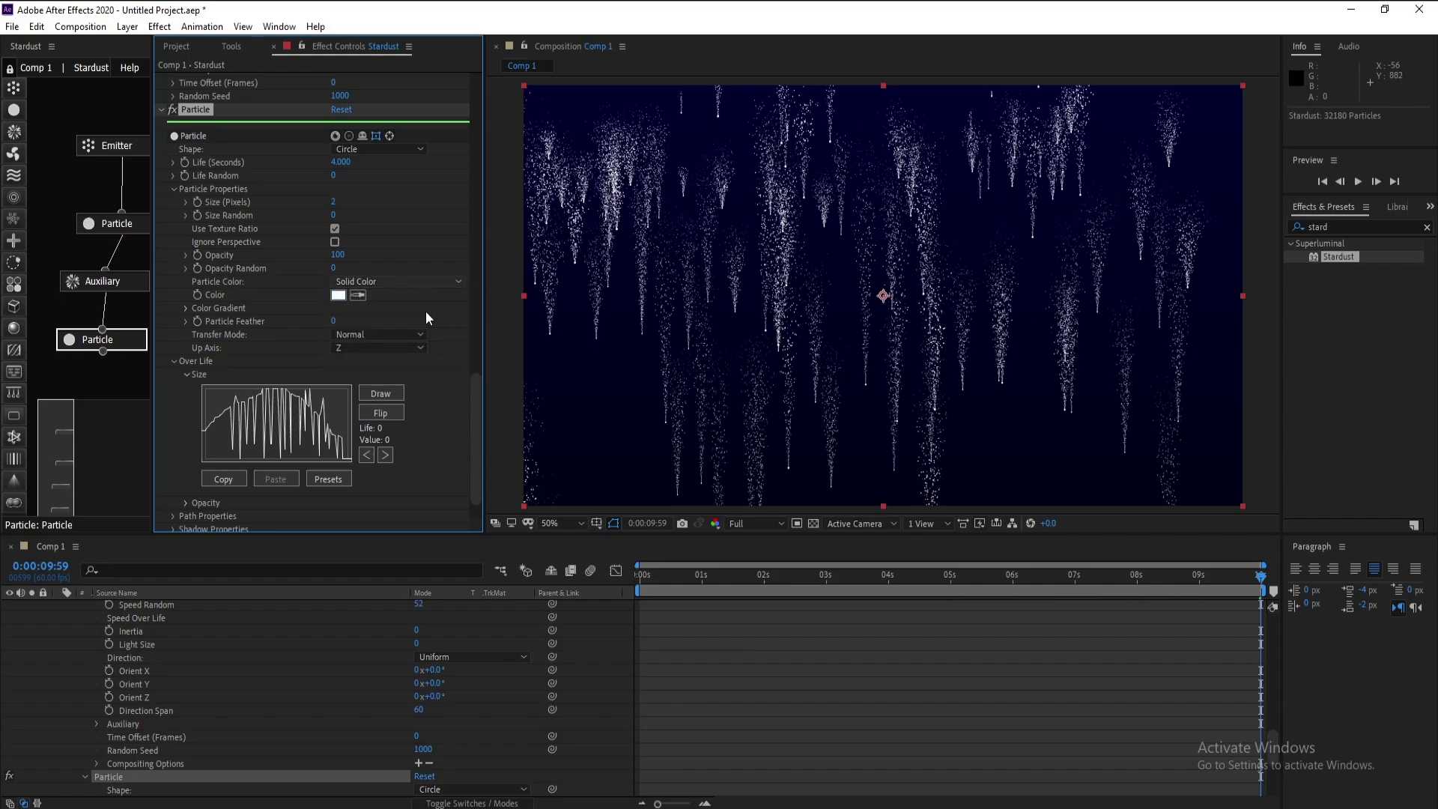
Add Glow and Glow 2 from Effect > Stylize to the Stardust layer and scrub to preview.
{"action": "left_click_drag", "start_coordinate": [477, 383], "coordinate": [516, 160]}
{"action": "left_click_drag", "start_coordinate": [929, 573], "coordinate": [1264, 589]}
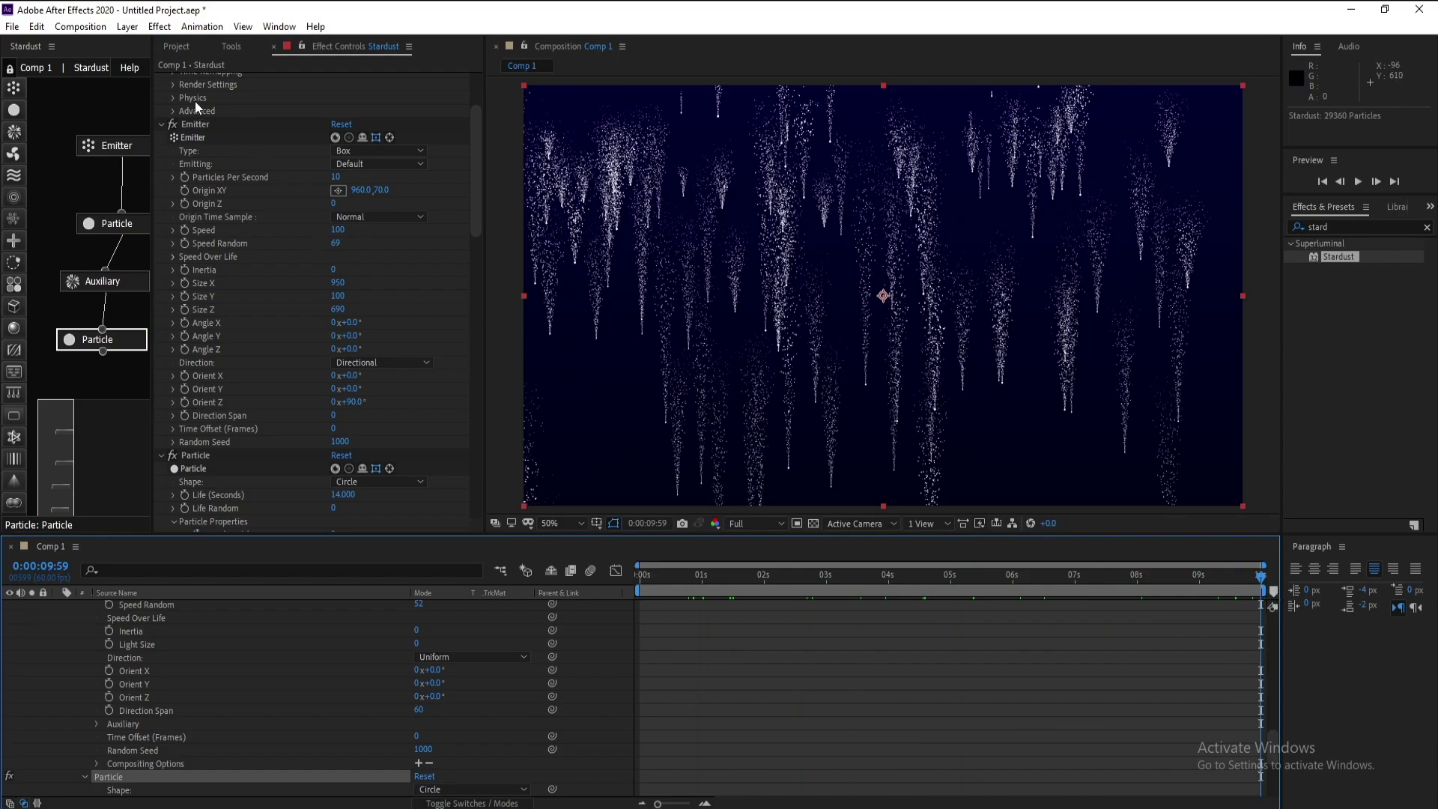
{"action": "left_click", "coordinate": [160, 26]}
{"action": "mouse_move", "coordinate": [405, 87]}
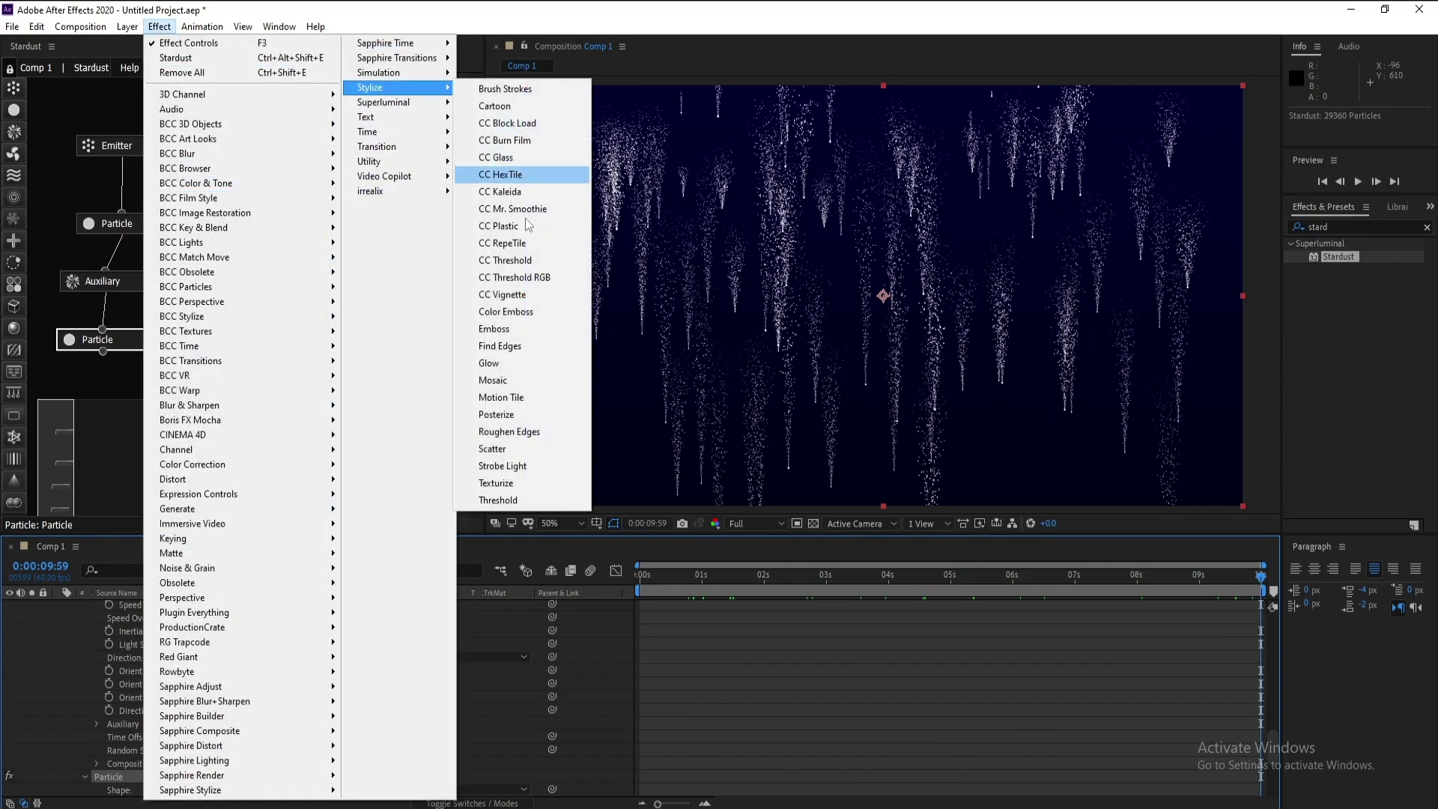
{"action": "left_click", "coordinate": [545, 363]}
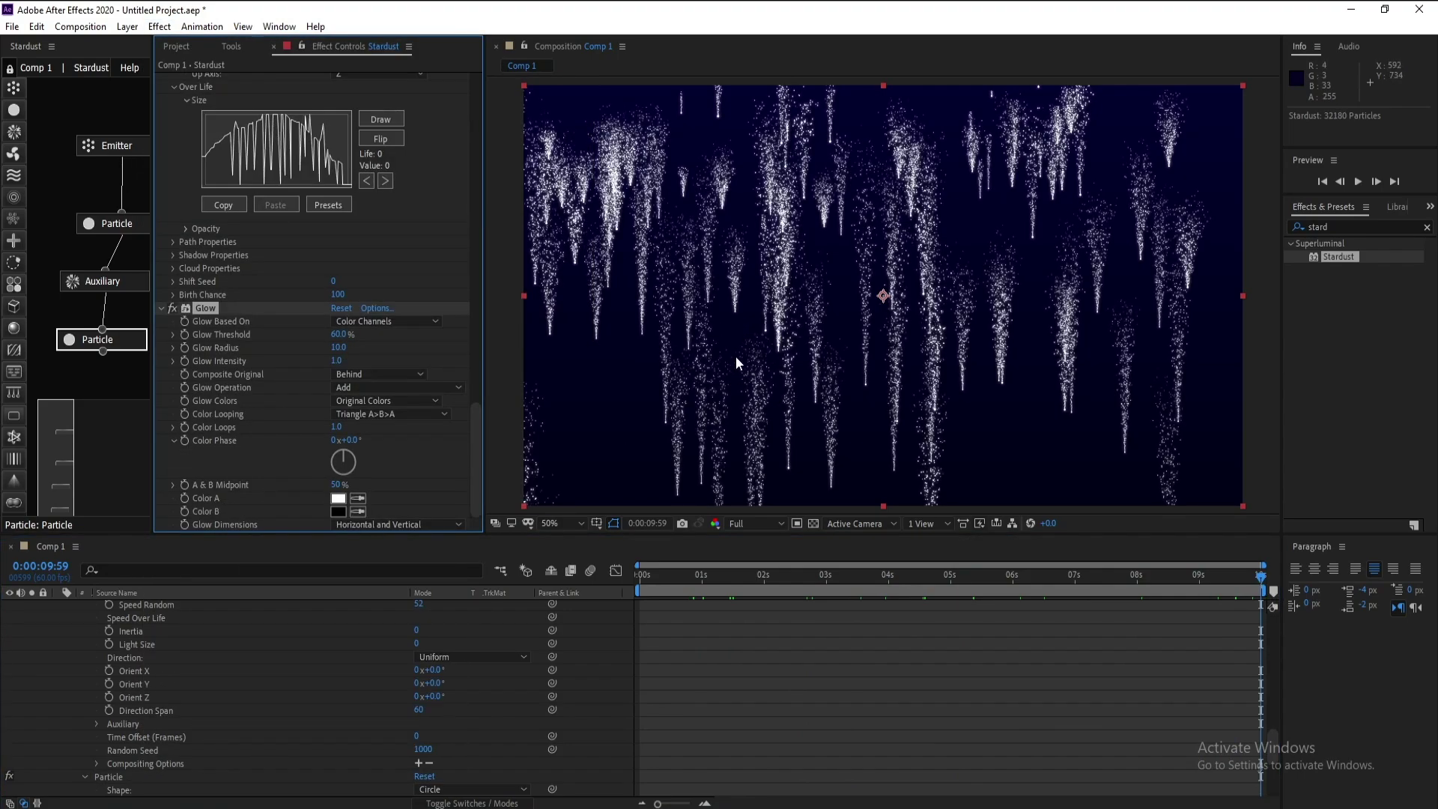
{"action": "left_click", "coordinate": [160, 26]}
{"action": "mouse_move", "coordinate": [405, 88]}
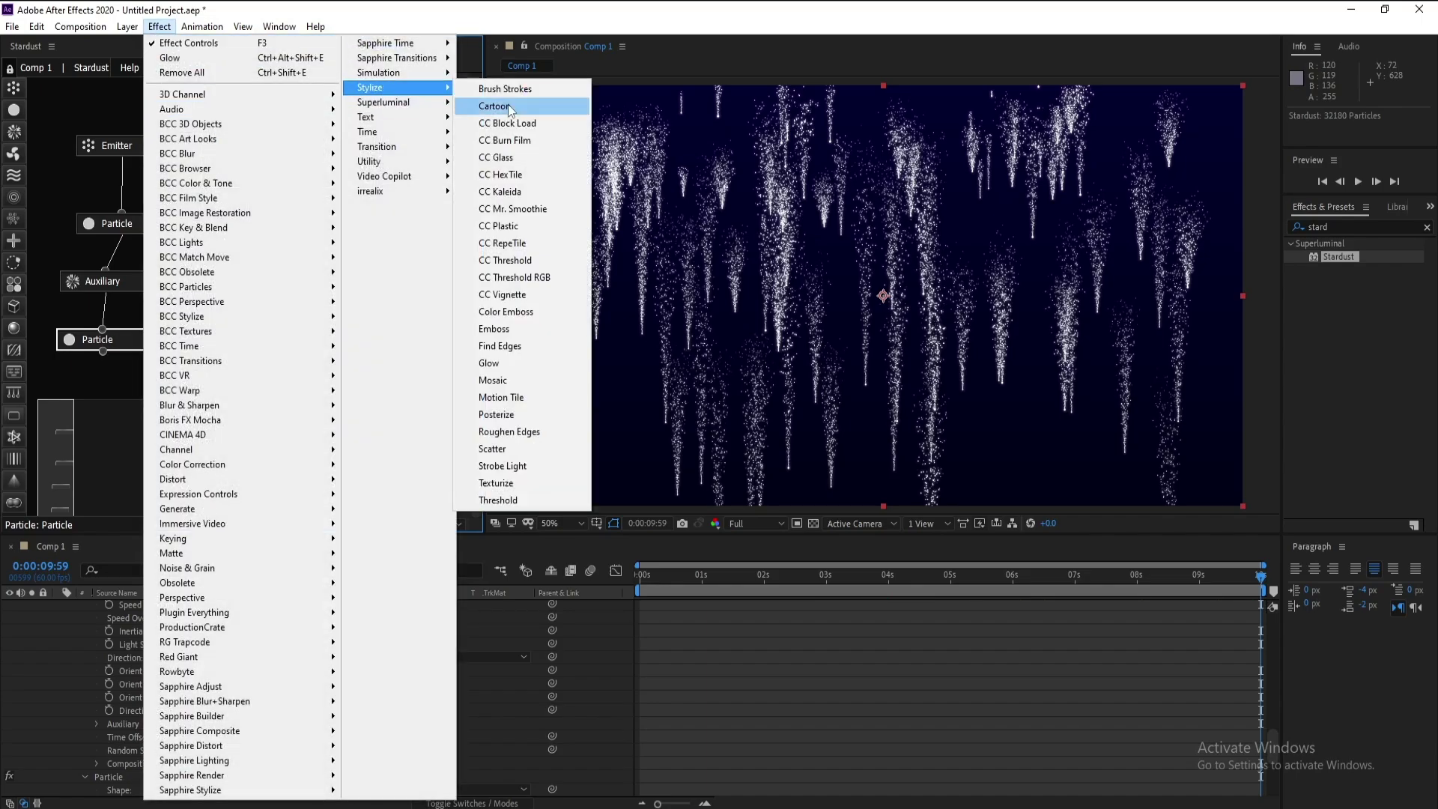
{"action": "left_click", "coordinate": [535, 362]}
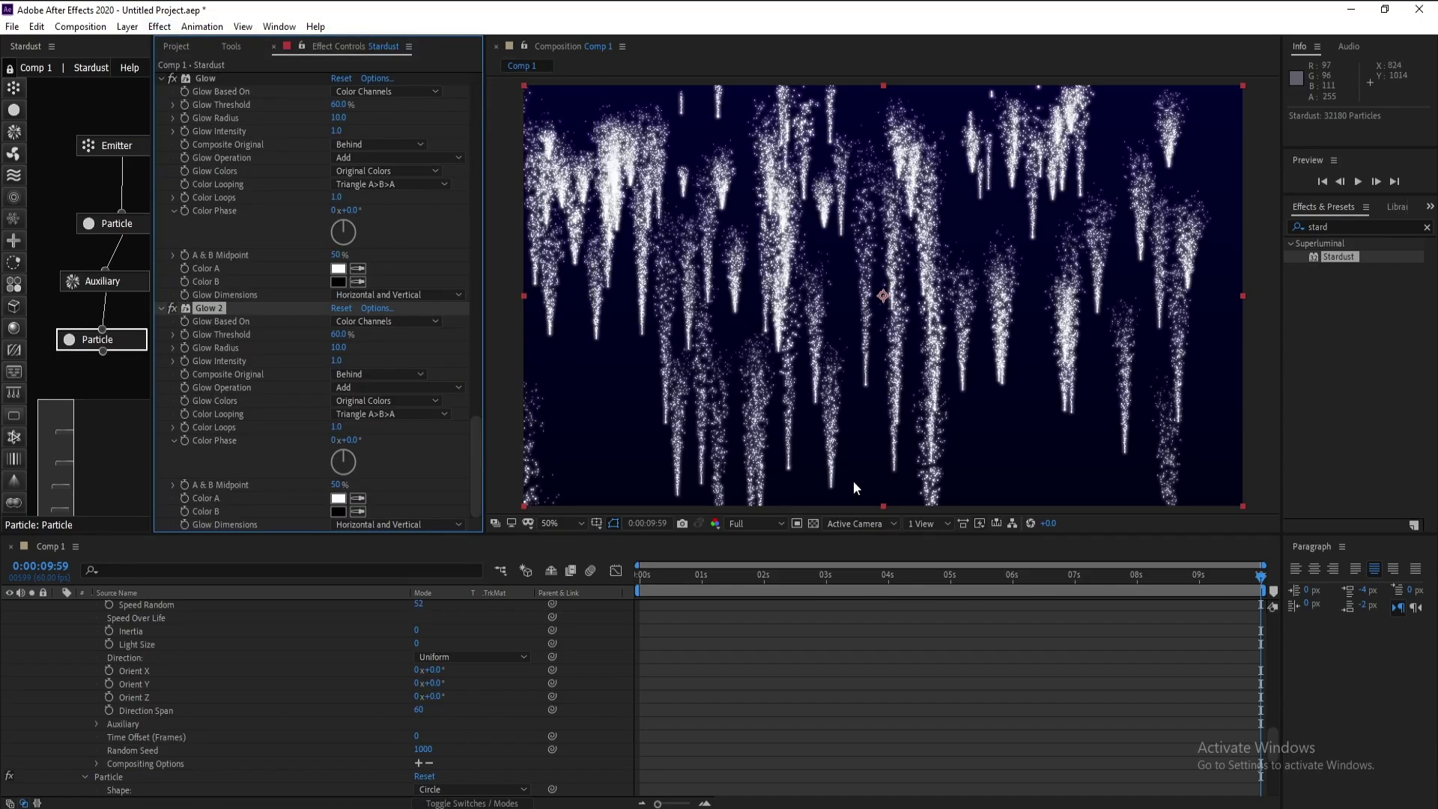
{"action": "left_click_drag", "start_coordinate": [1027, 592], "coordinate": [1221, 595]}
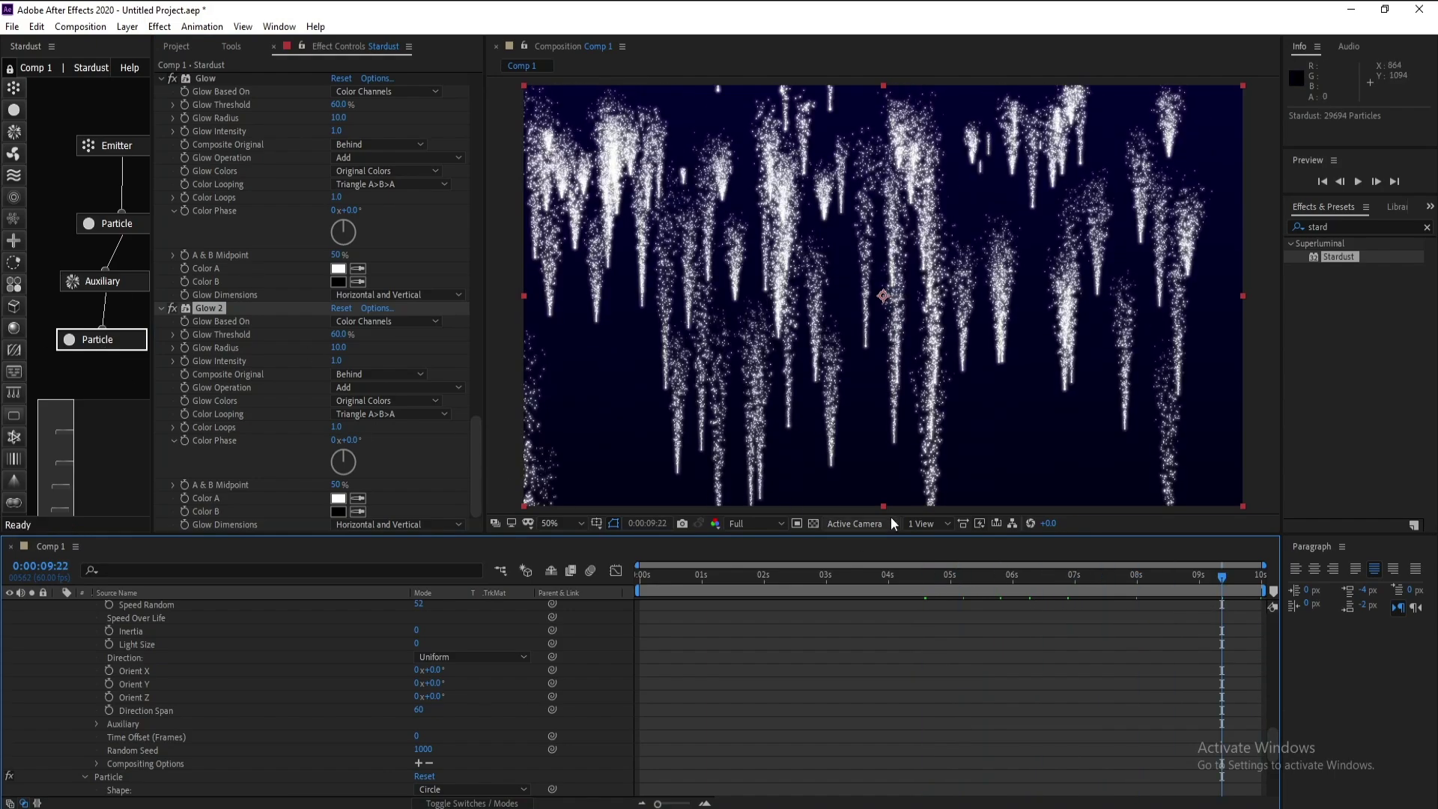
{"action": "left_click_drag", "start_coordinate": [899, 574], "coordinate": [1194, 588]}
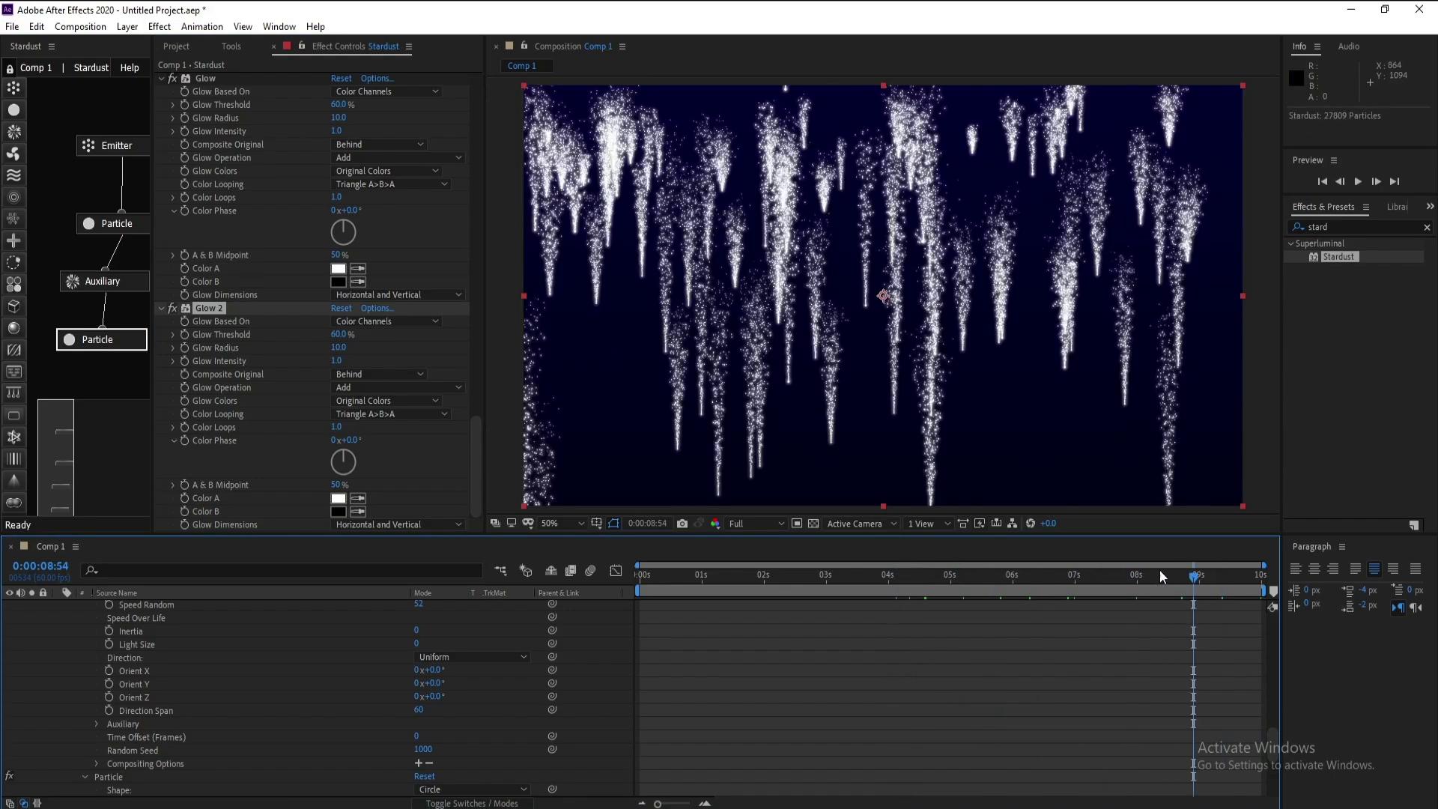
Set the second Particle's Size to 1 pixel.
{"action": "left_click", "coordinate": [103, 340]}
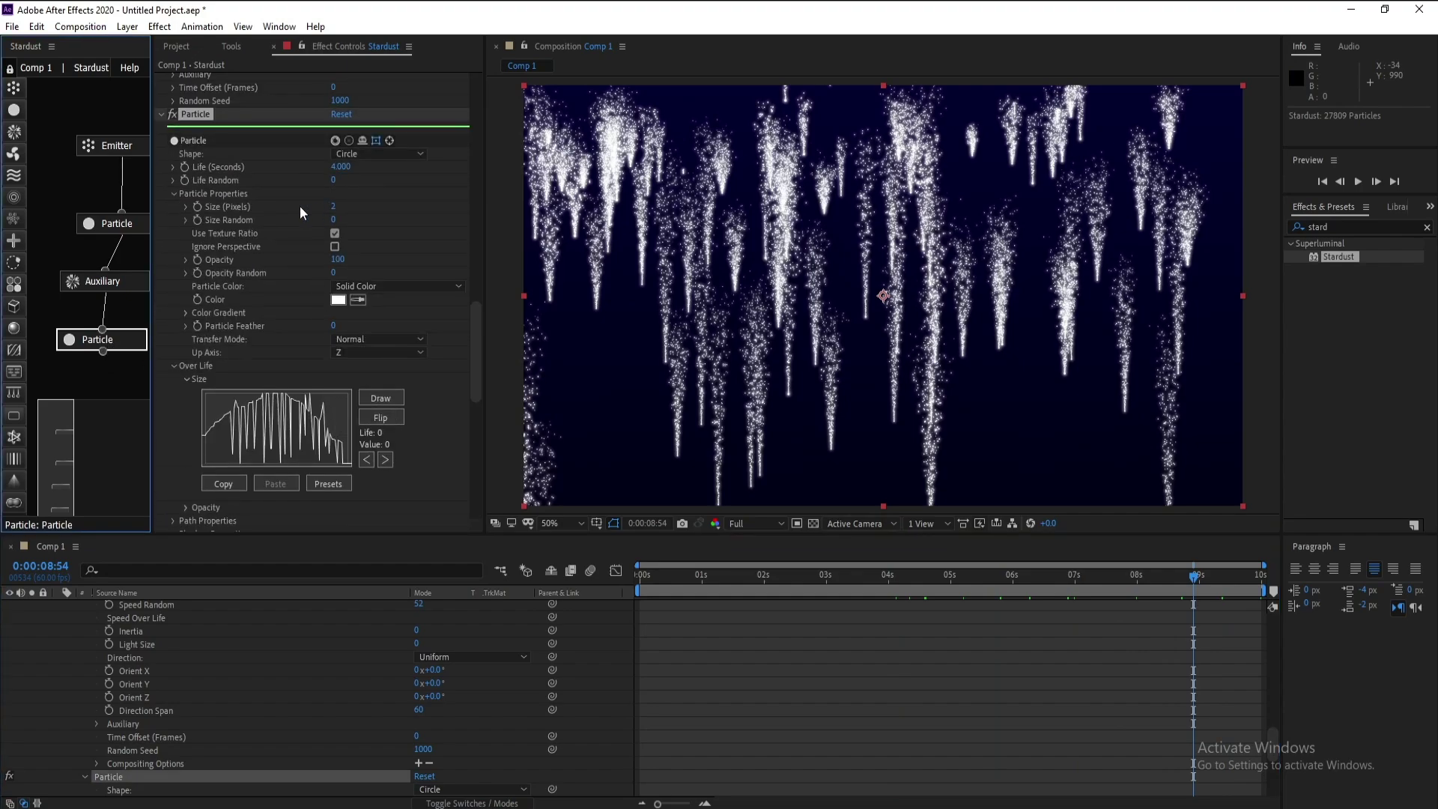
{"action": "left_click", "coordinate": [335, 206]}
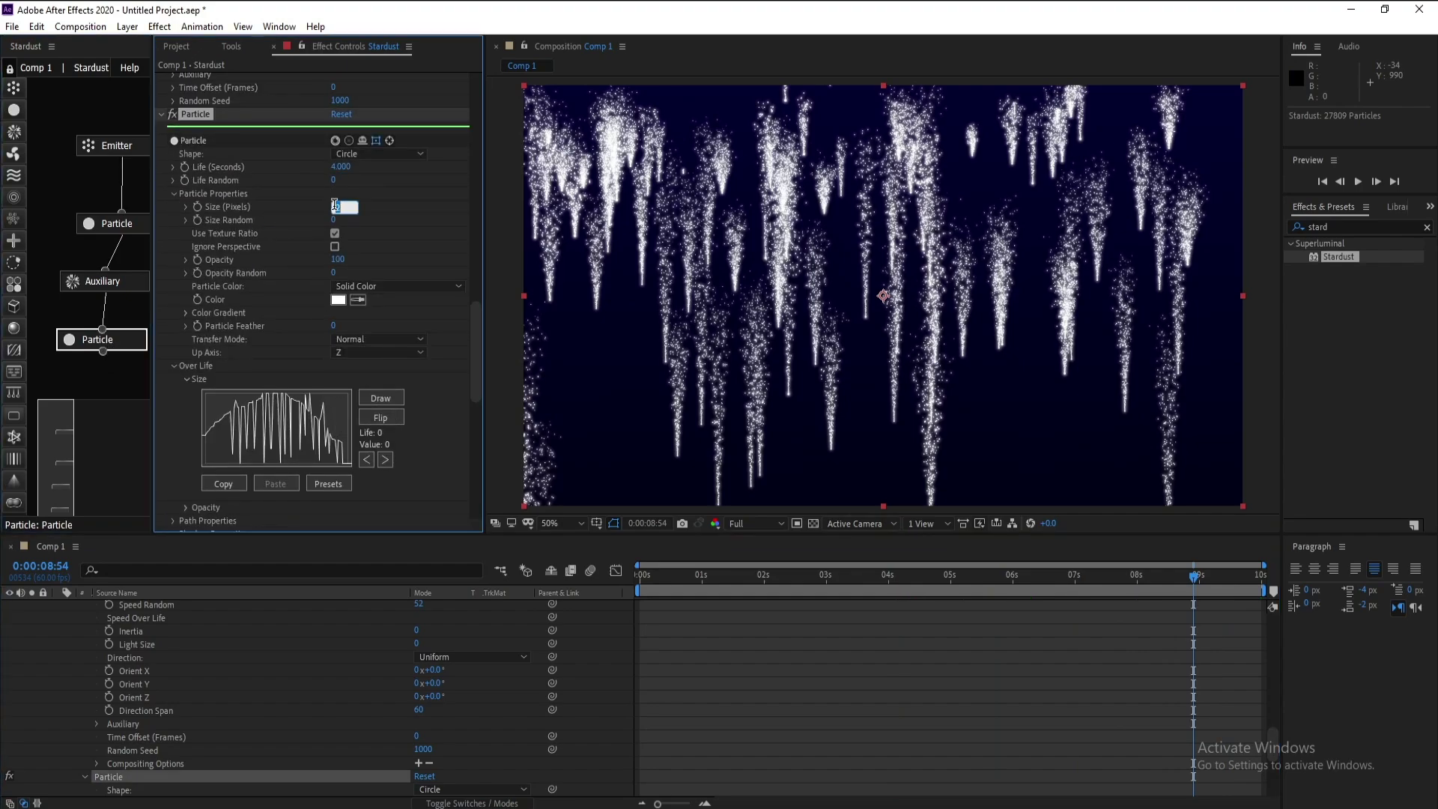
{"action": "key", "text": "Return"}
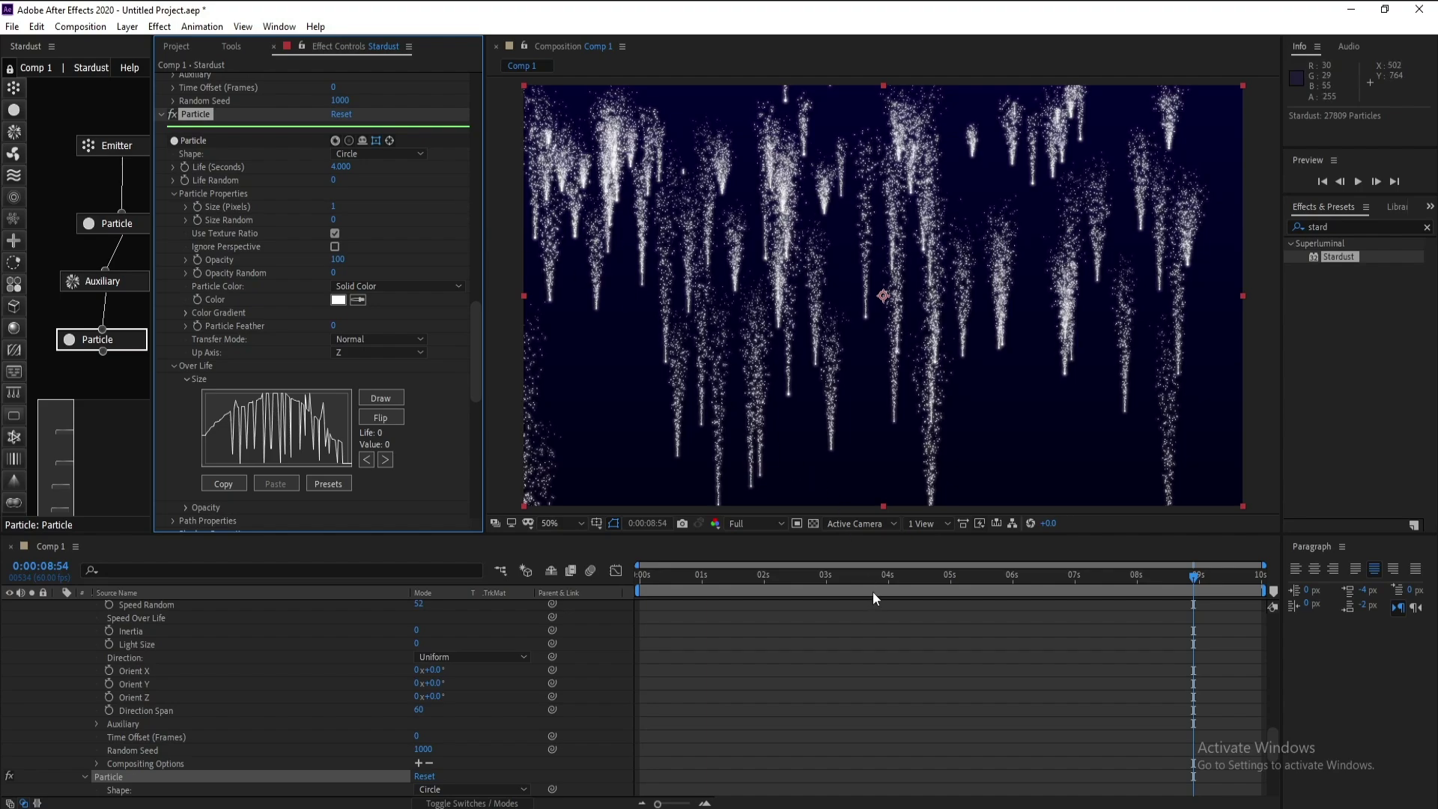
Raise the Emitter's Particles Per Second to 20 and preview the denser streaks.
{"action": "left_click", "coordinate": [114, 145]}
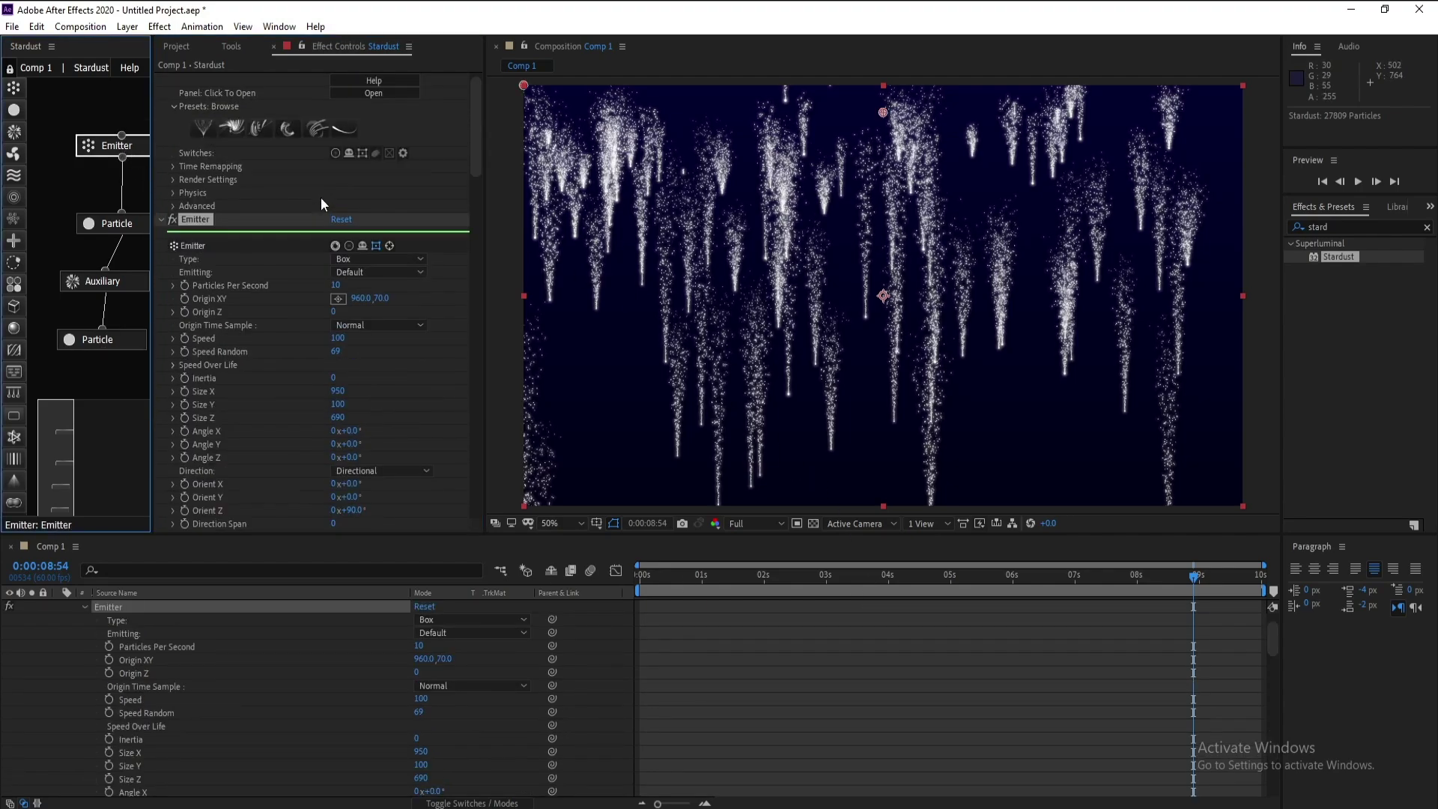
{"action": "left_click", "coordinate": [335, 286]}
{"action": "type", "text": "2"}
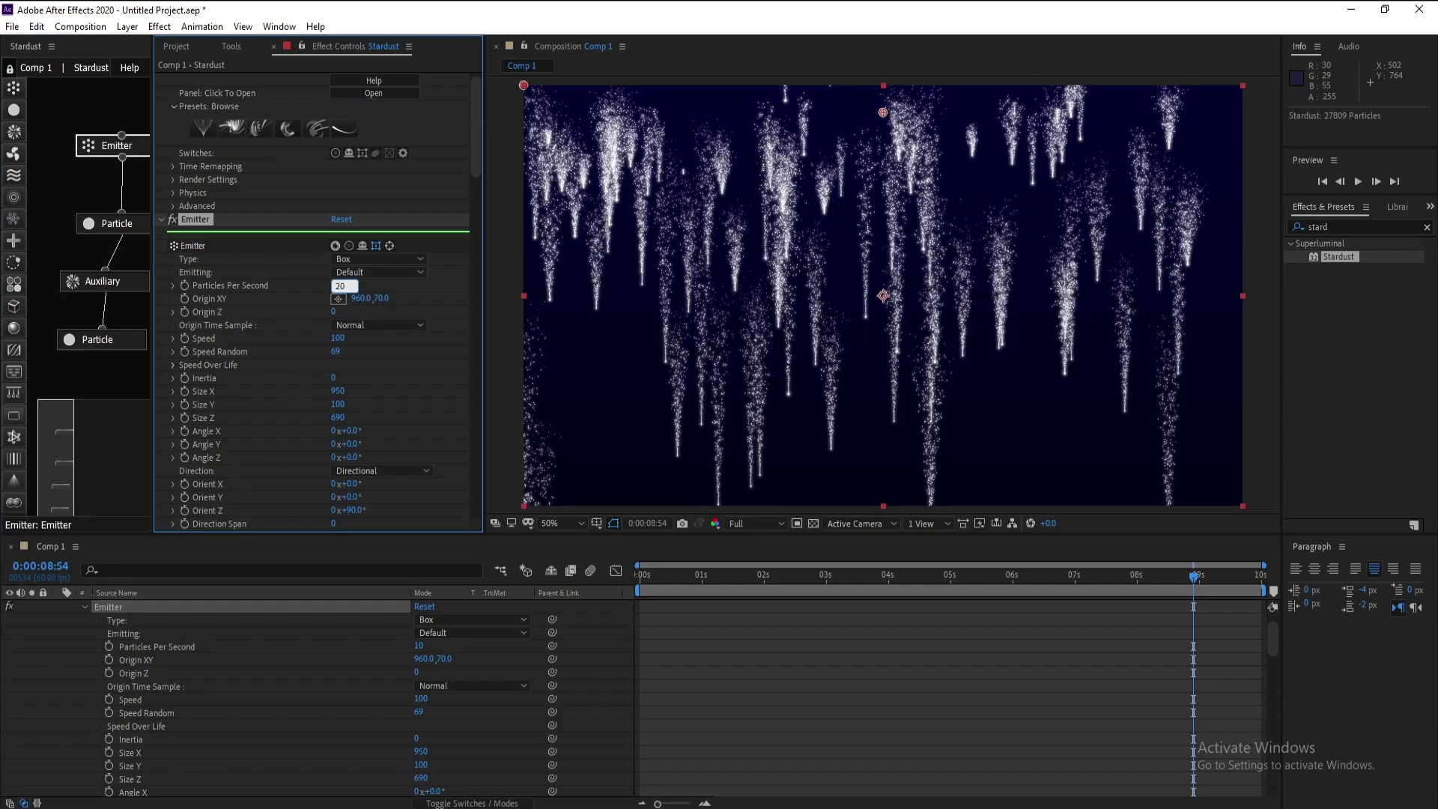
{"action": "type", "text": "0"}
{"action": "key", "text": "Return"}
{"action": "left_click_drag", "start_coordinate": [884, 579], "coordinate": [1279, 602]}
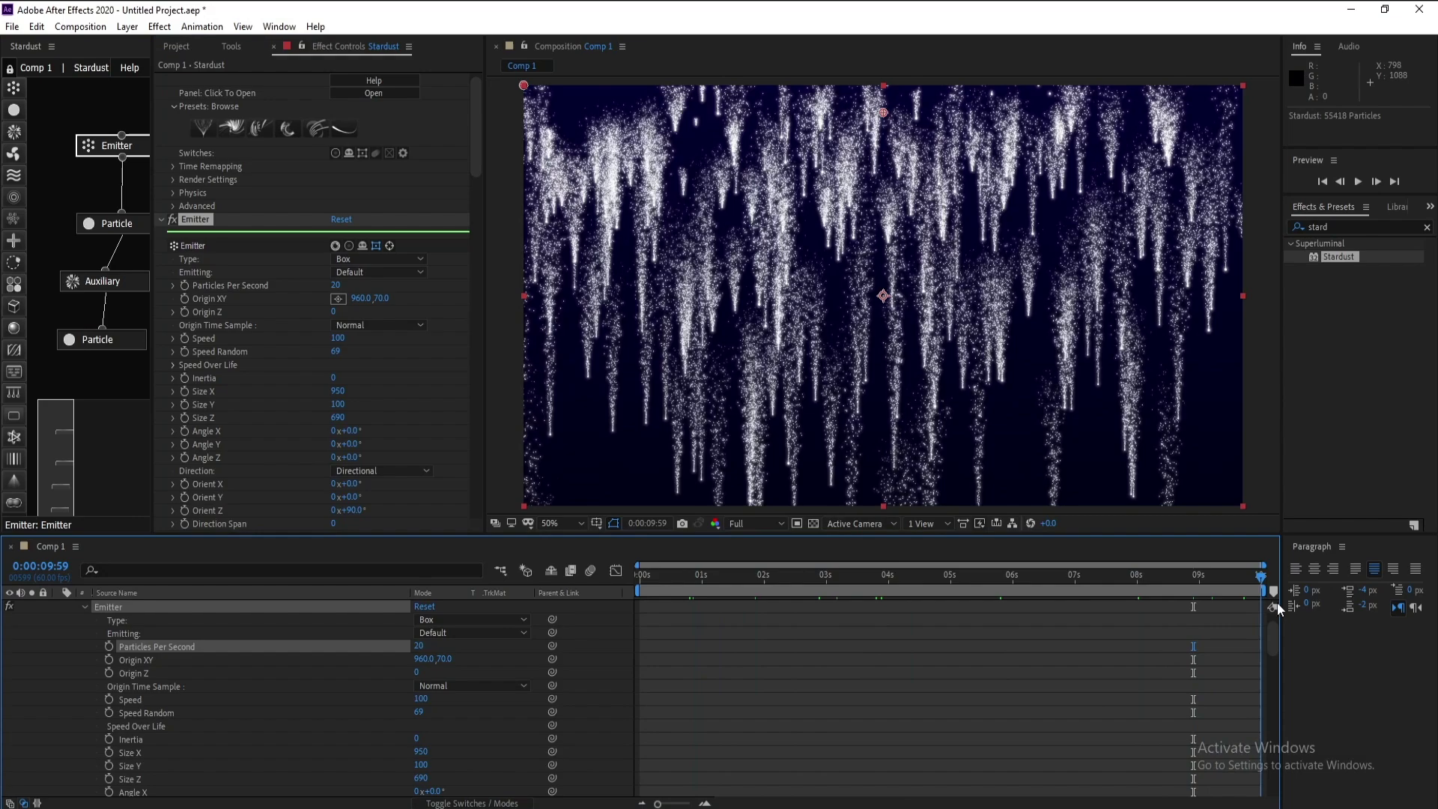